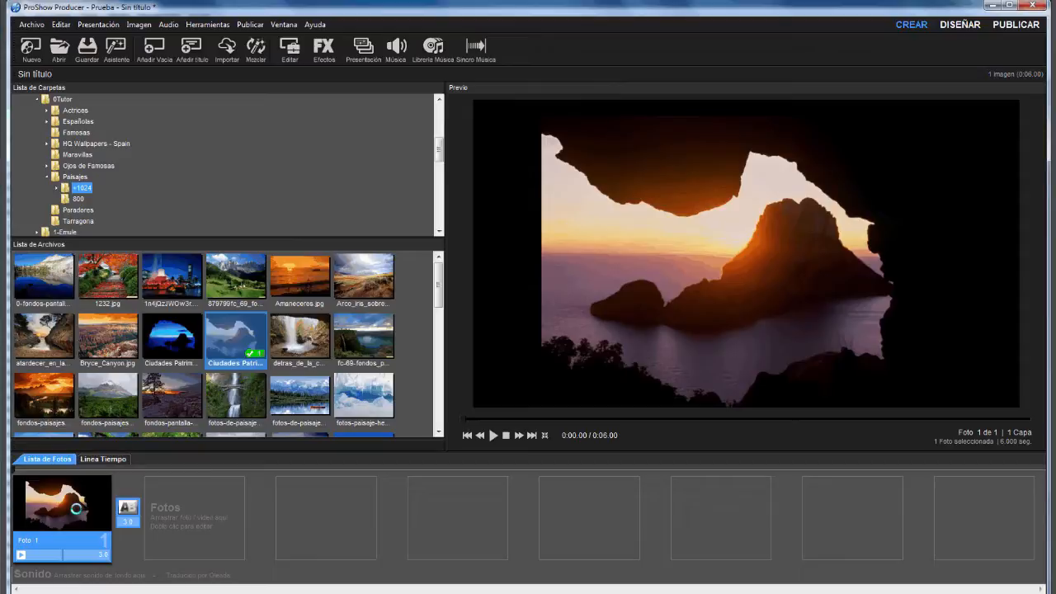
double_click(76, 509)
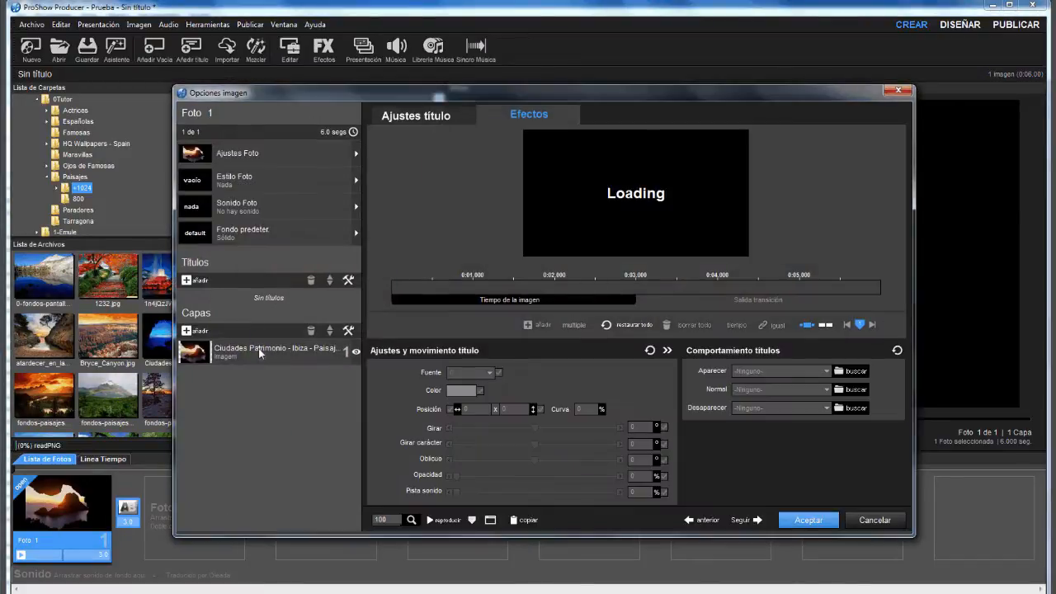
click(260, 353)
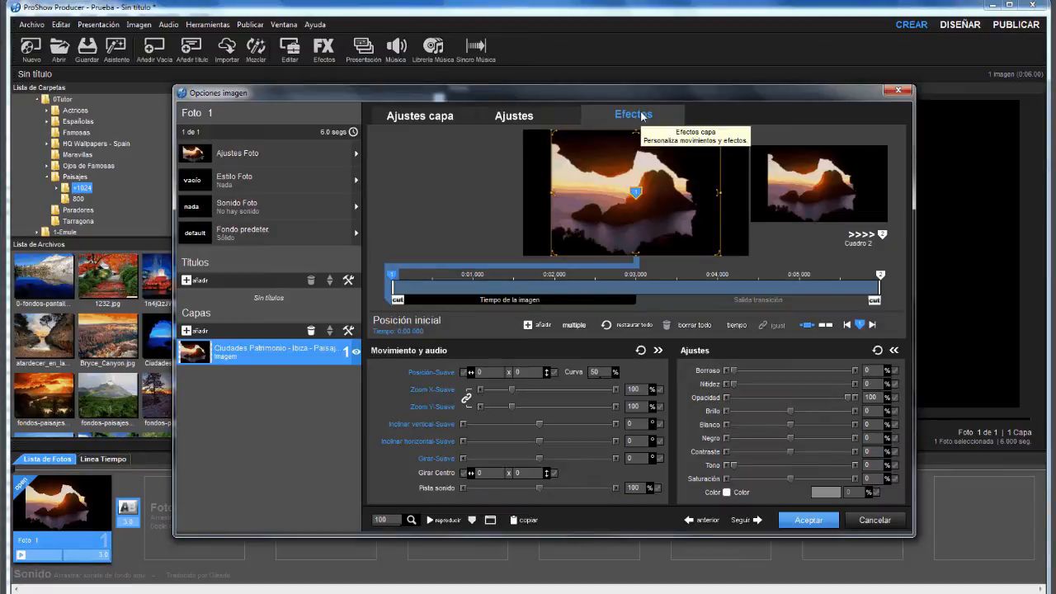
click(888, 520)
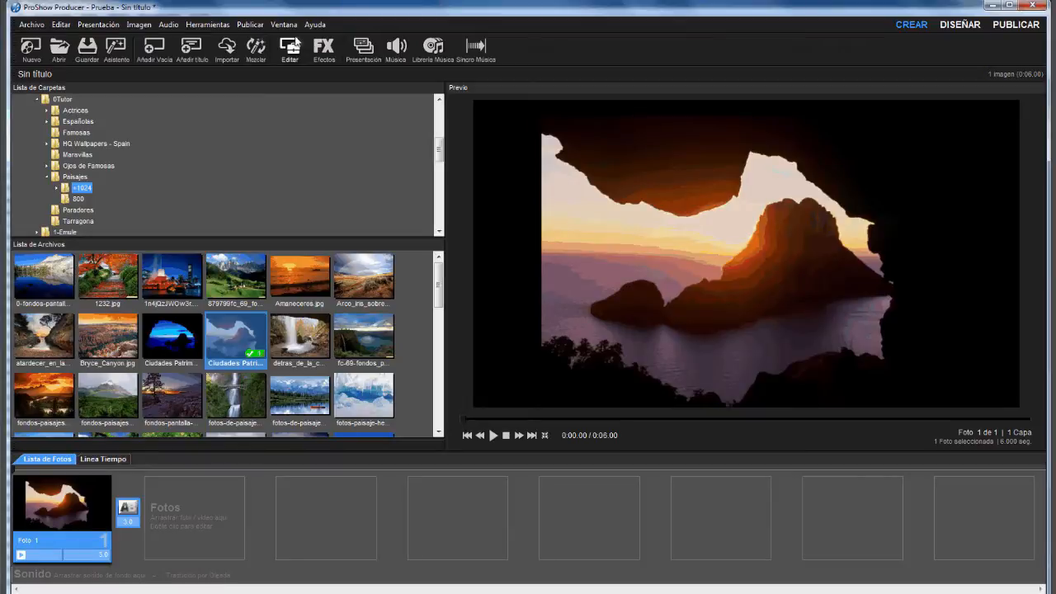
Open the image options for Foto 1, show the motion path (Ruta movimiento) in the preview and move the layer slightly.
click(295, 43)
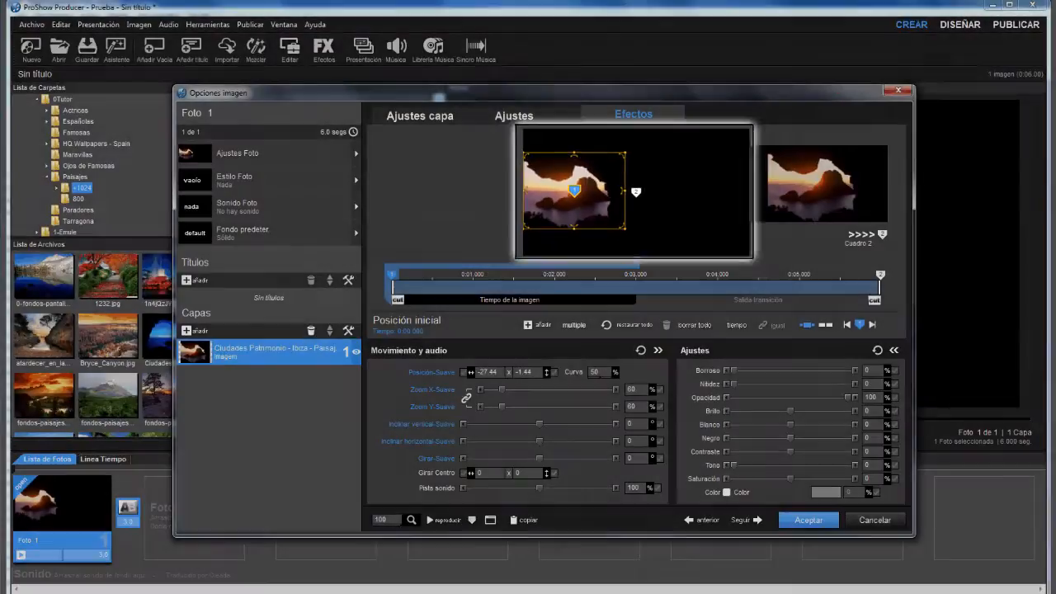
right_click(608, 220)
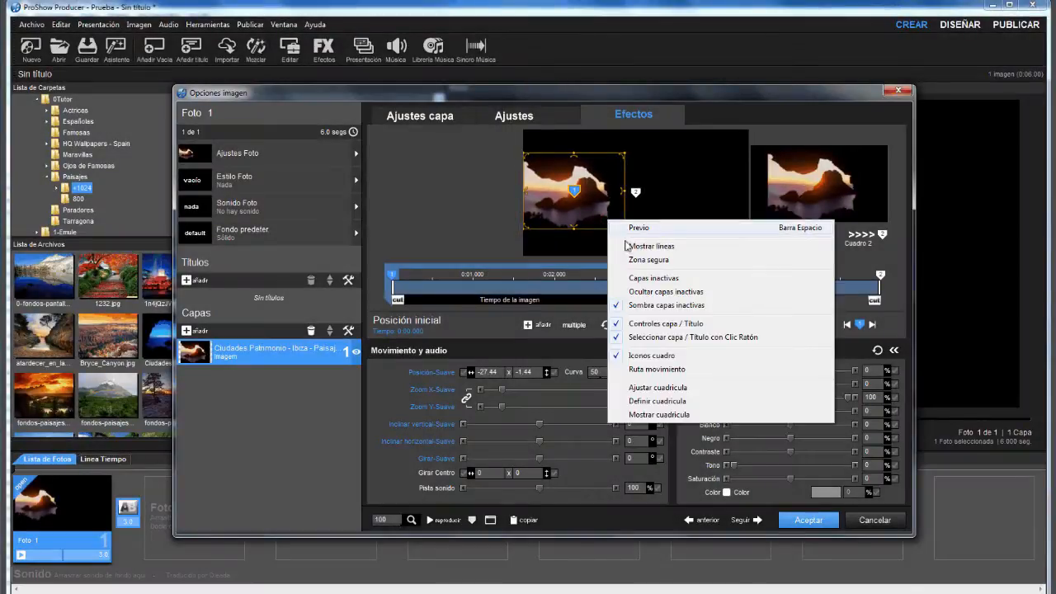
click(659, 373)
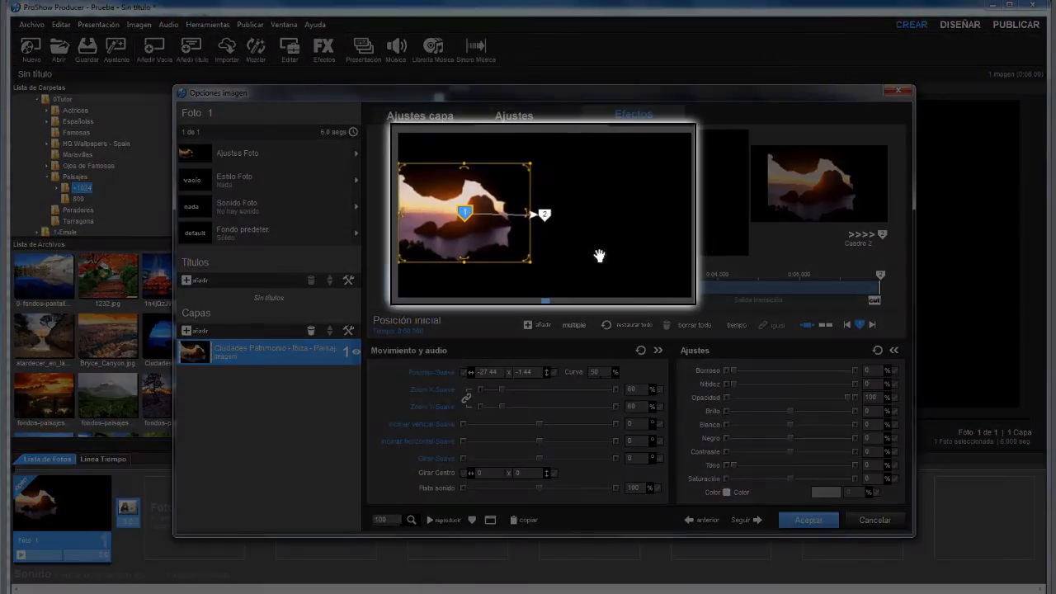
mouse_move(500, 236)
mouse_down()
mouse_move(483, 278)
mouse_move(481, 232)
mouse_up()
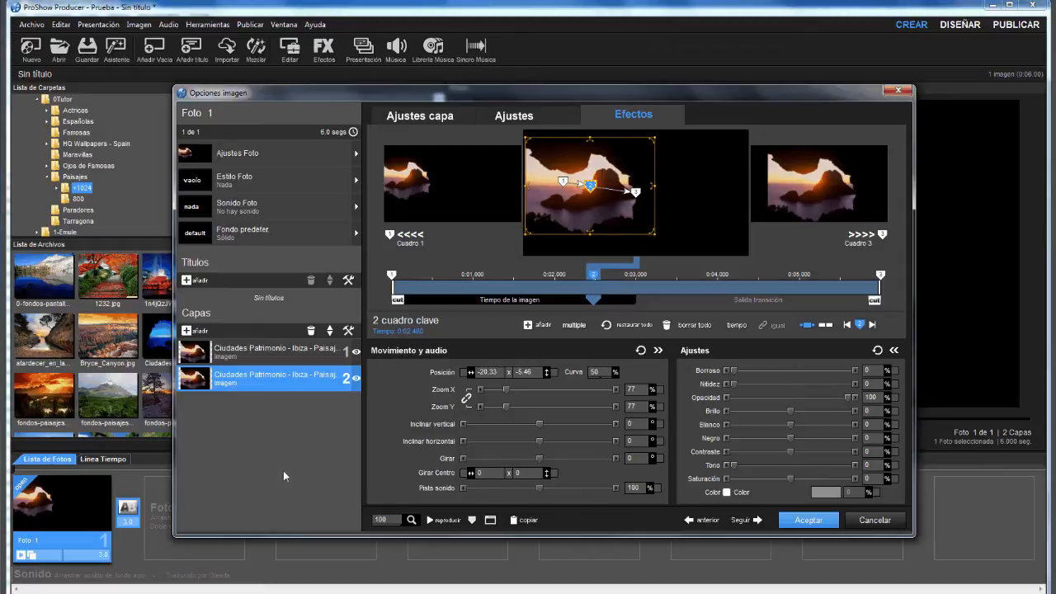
Compare the available preview layouts for viewing the layer's keyframes.
click(807, 326)
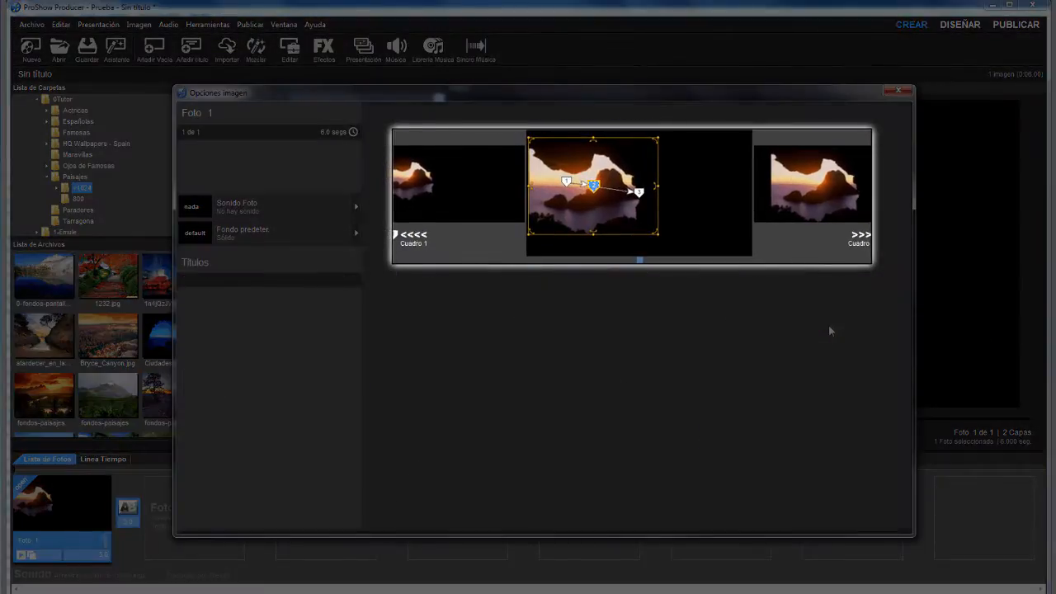
click(827, 327)
click(819, 331)
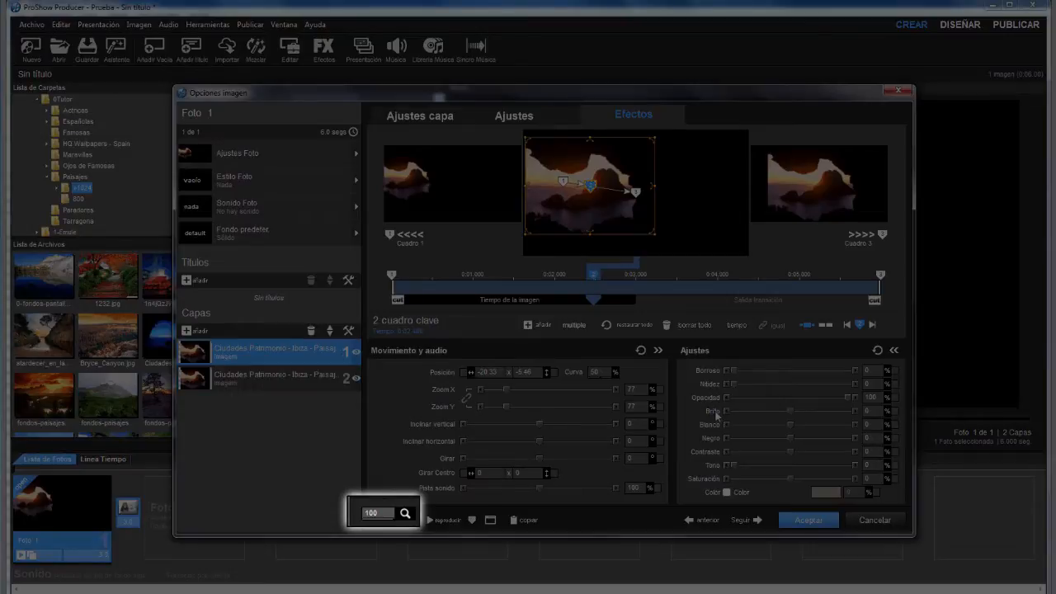
Reduce the effects preview zoom until the area around the frame shows, and move the layer towards the frame's lower-left outside.
click(376, 513)
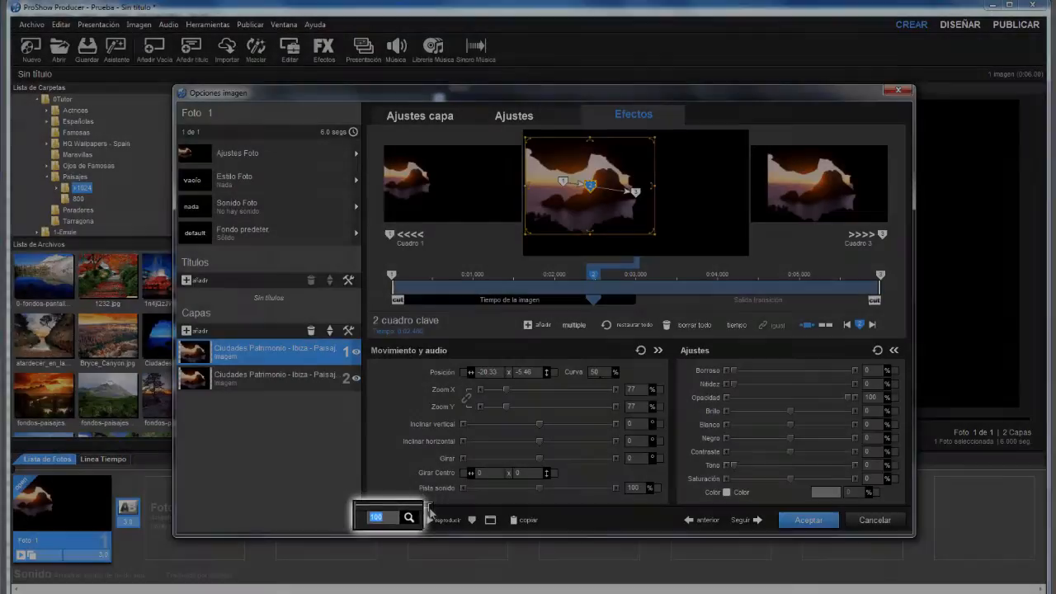
drag(432, 506, 386, 512)
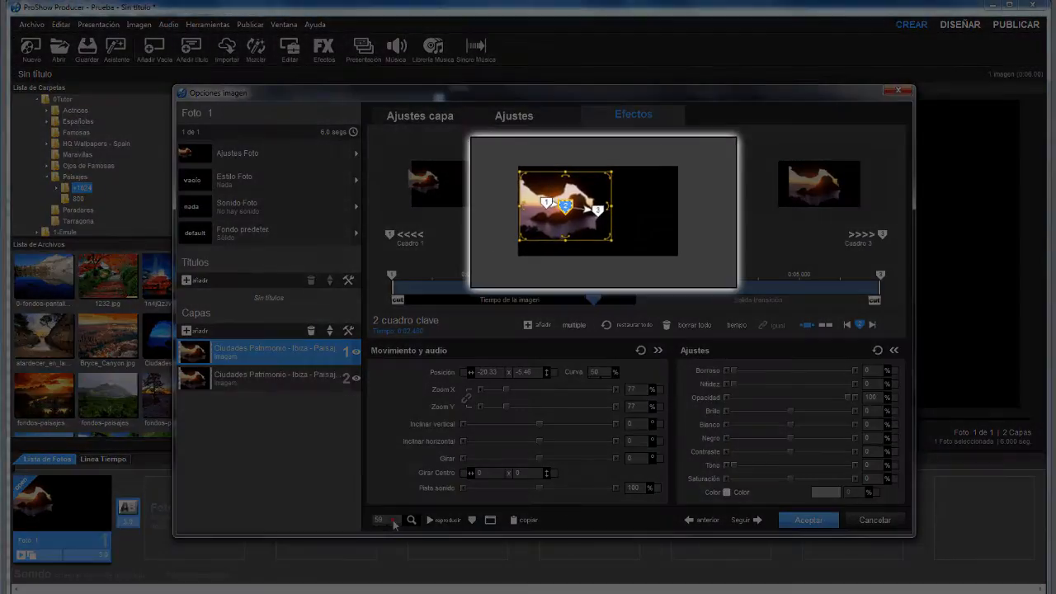
click(394, 525)
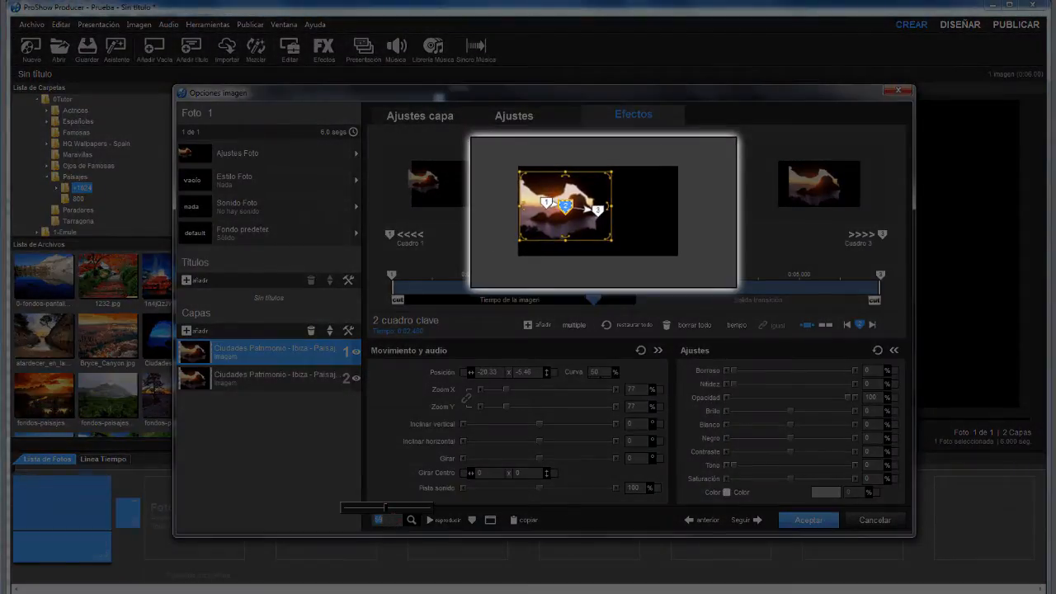
drag(386, 510, 364, 508)
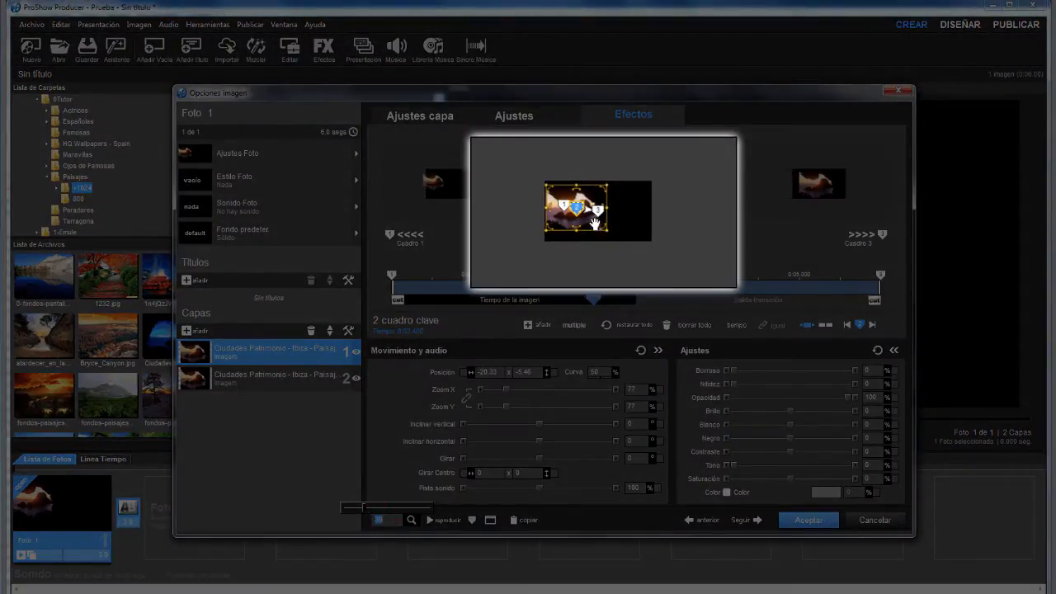
drag(588, 232, 520, 260)
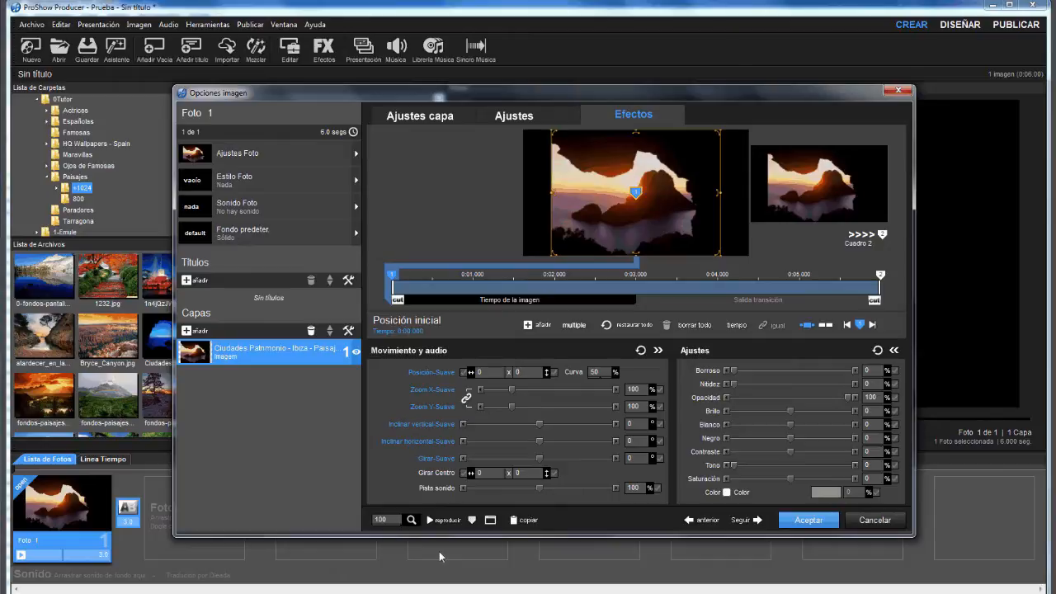
Duplicate Foto 1 and add a keyframe at 3 seconds to the layer of the first photo.
key(ctrl+d)
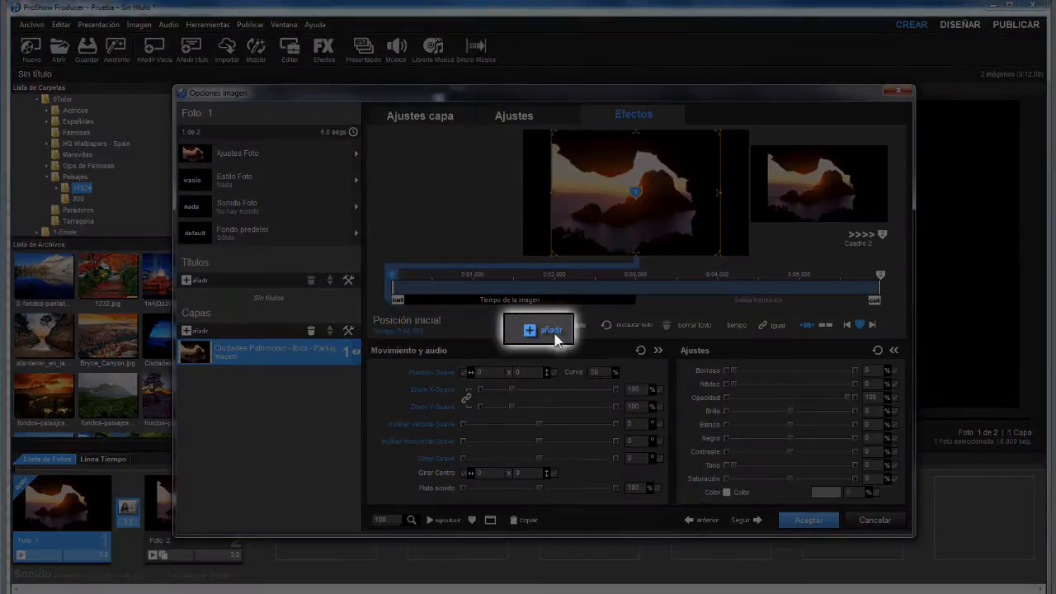
click(553, 332)
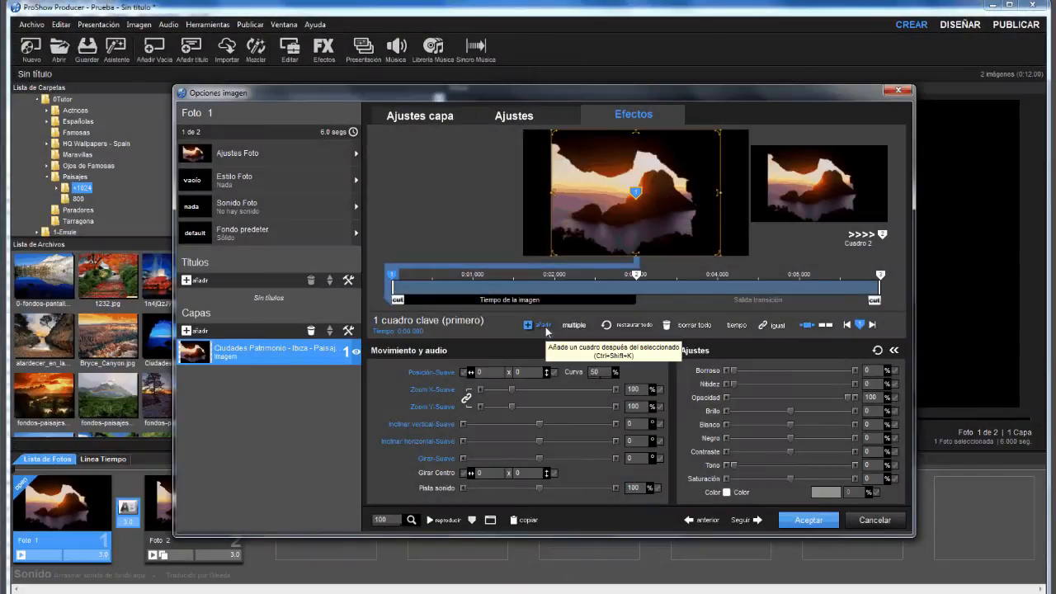
click(545, 327)
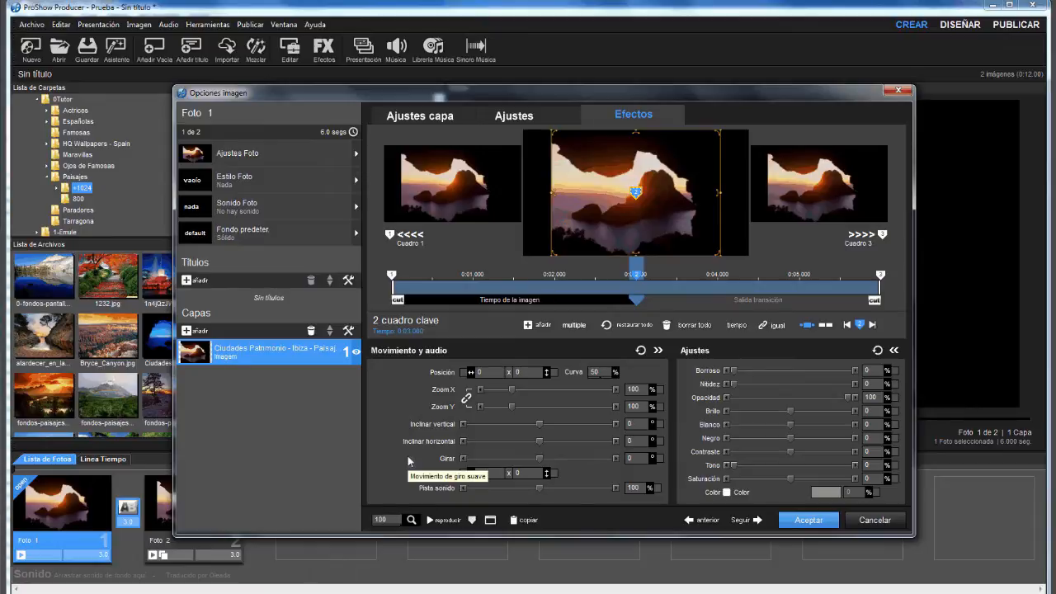
Step back and forth through the layer's three keyframes, finishing on the first one.
key(Left)
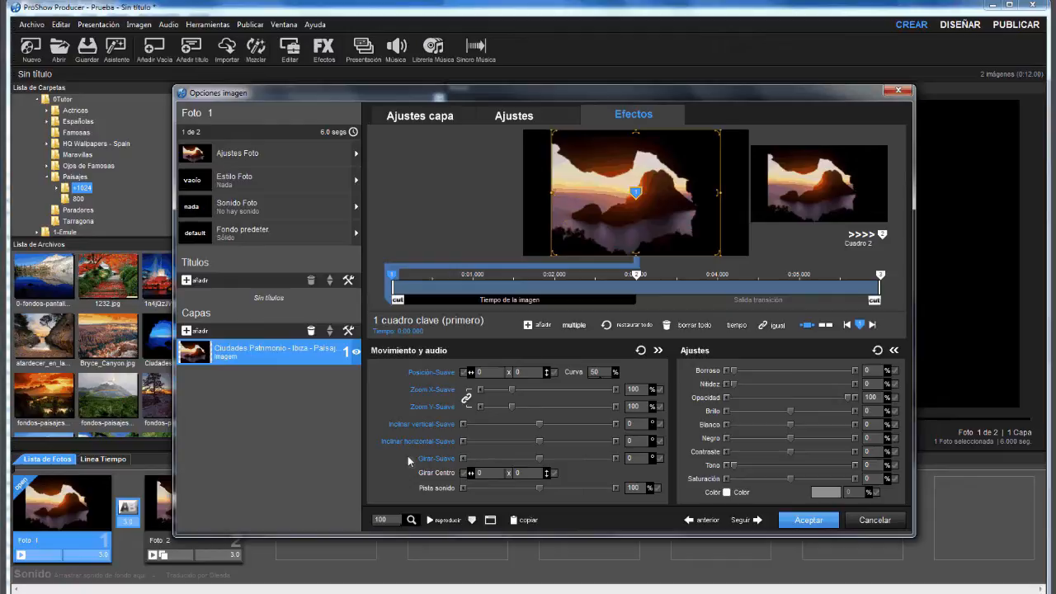
click(822, 193)
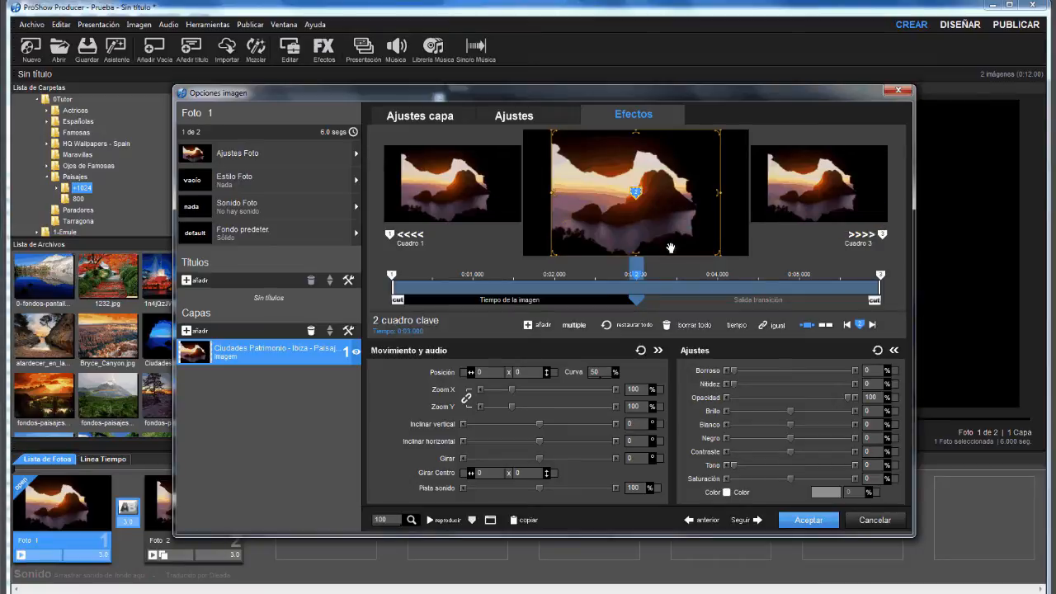
click(814, 199)
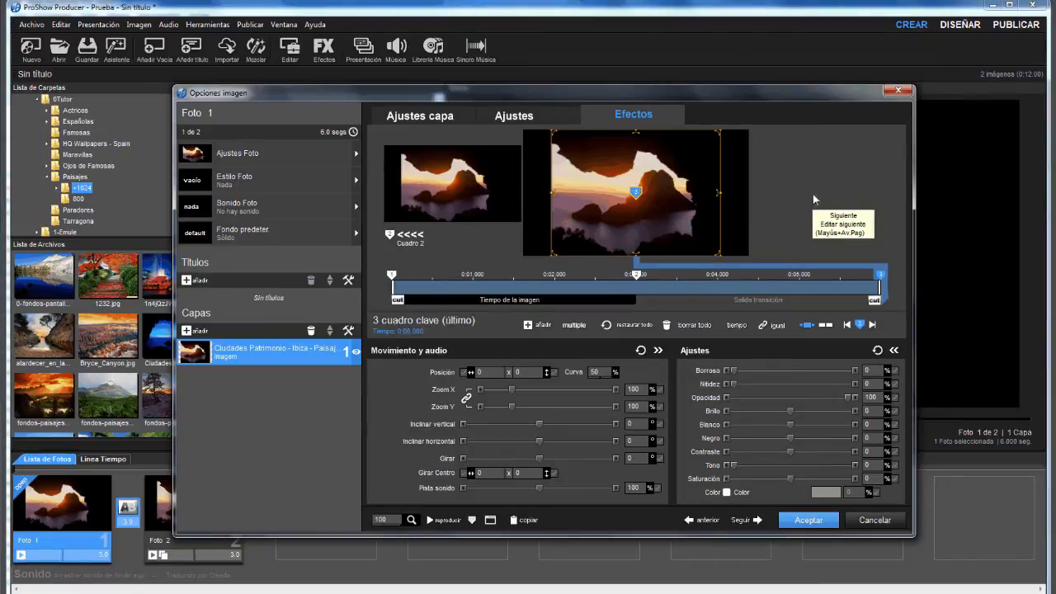
click(440, 197)
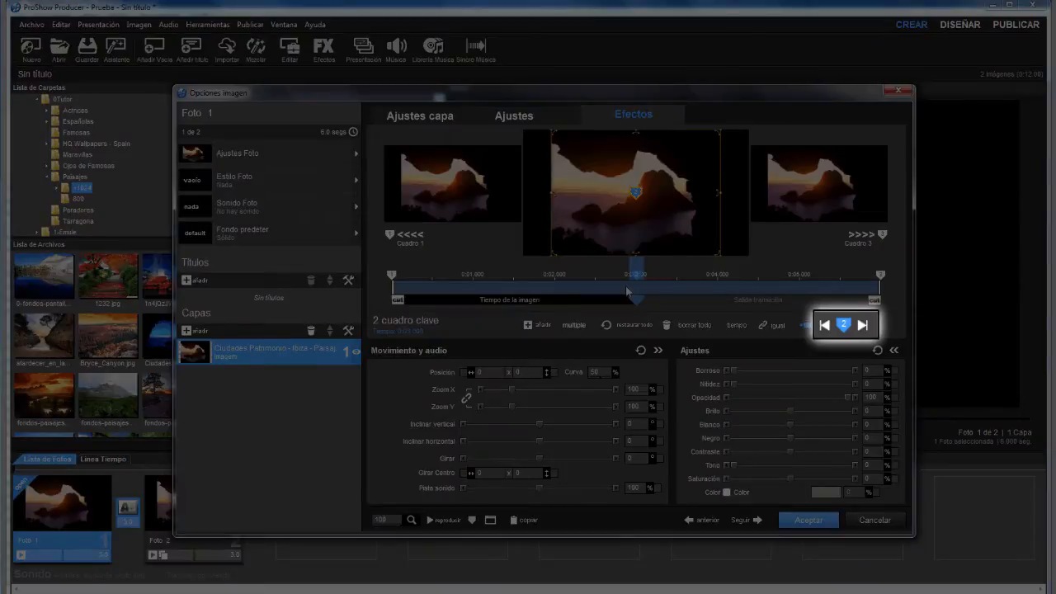
click(826, 330)
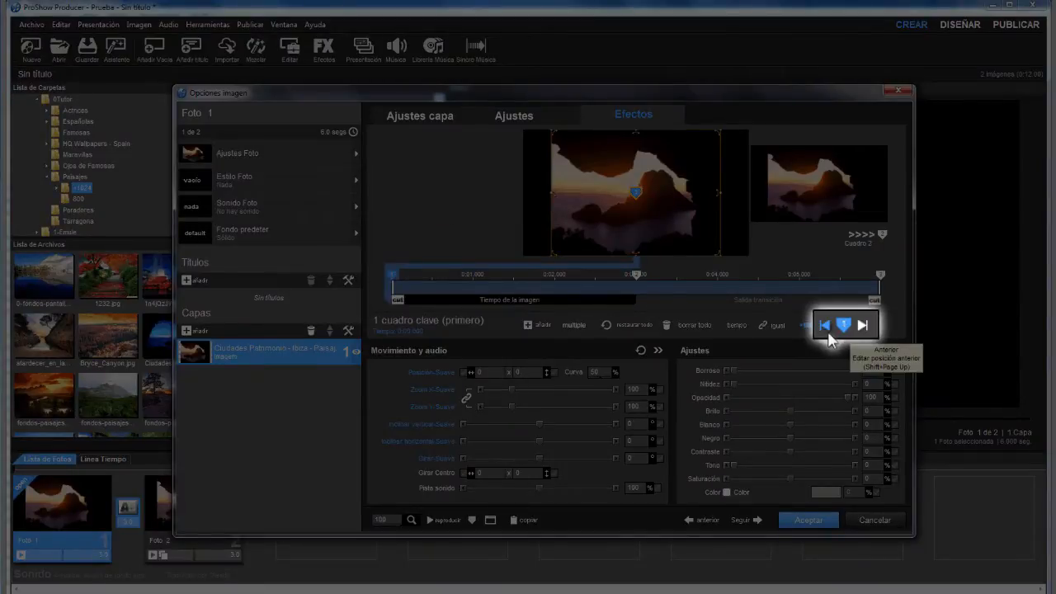
click(863, 326)
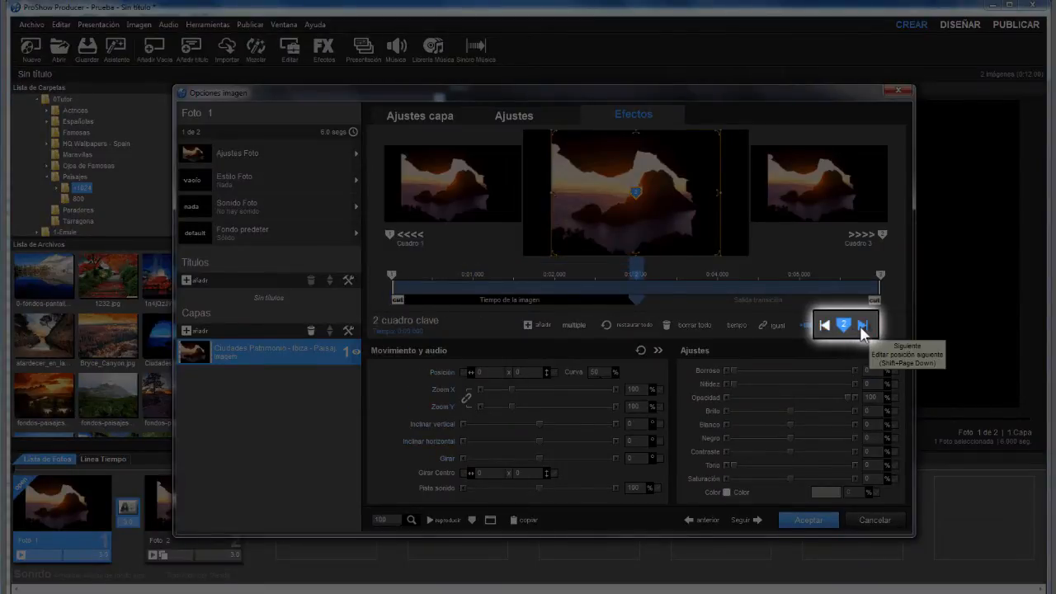
click(863, 326)
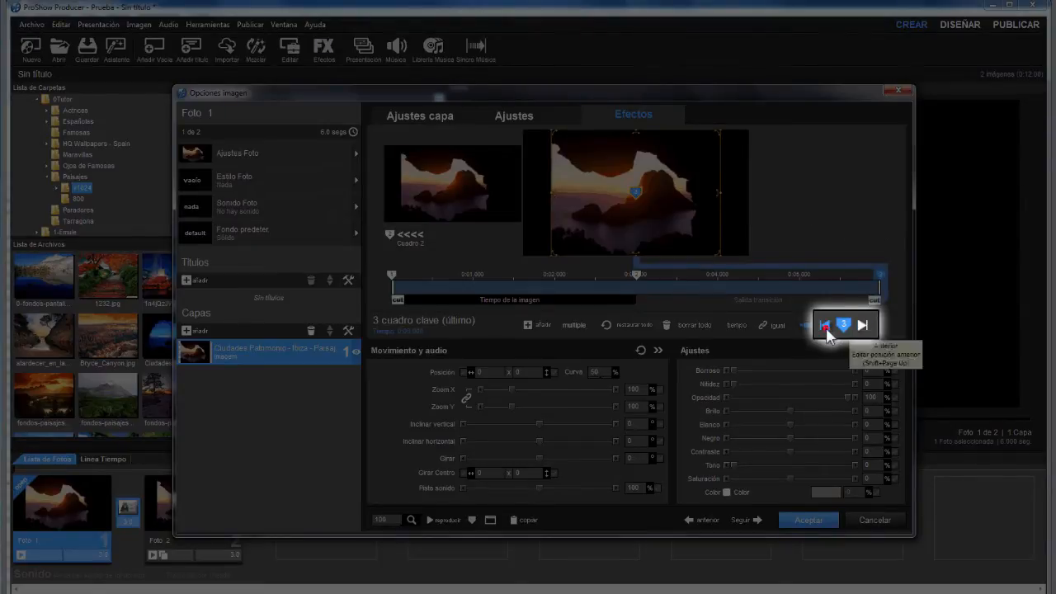
click(826, 330)
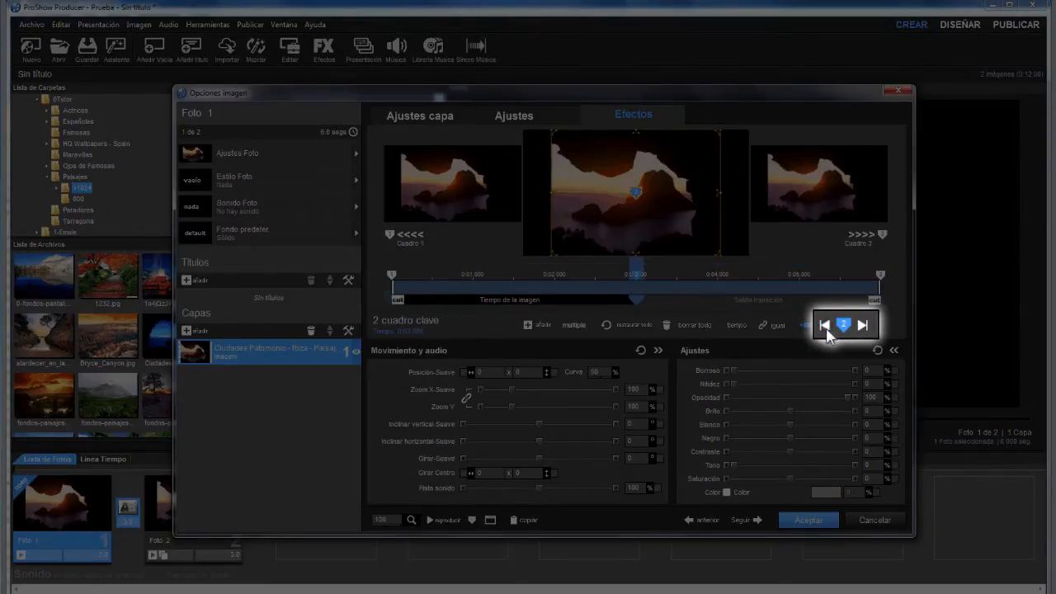
click(826, 330)
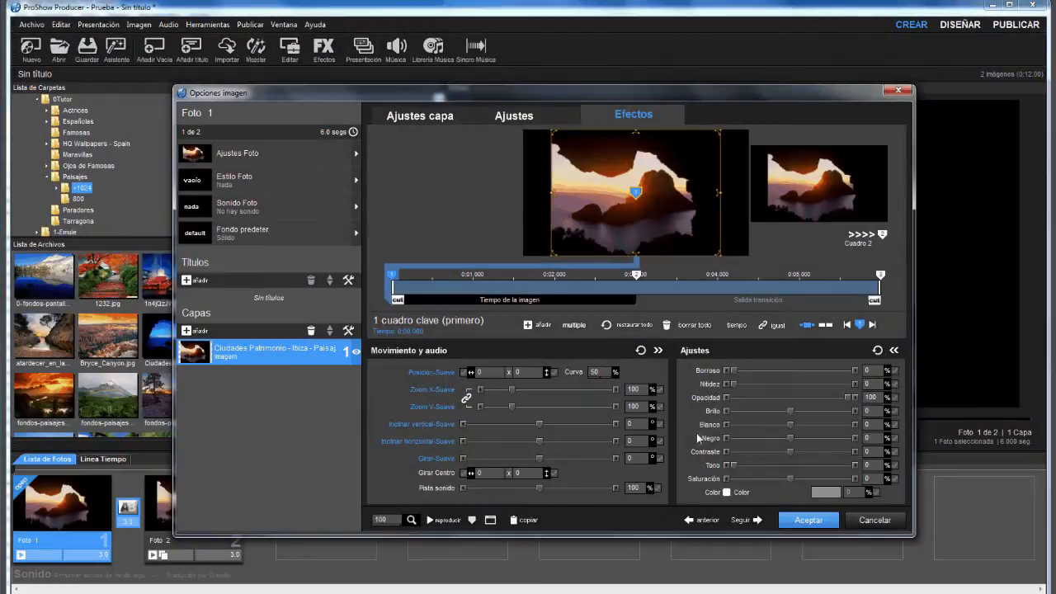
Examine the expanded Movimiento y audio and Ajustes settings of the first keyframe, restoring the normal view after each.
click(657, 350)
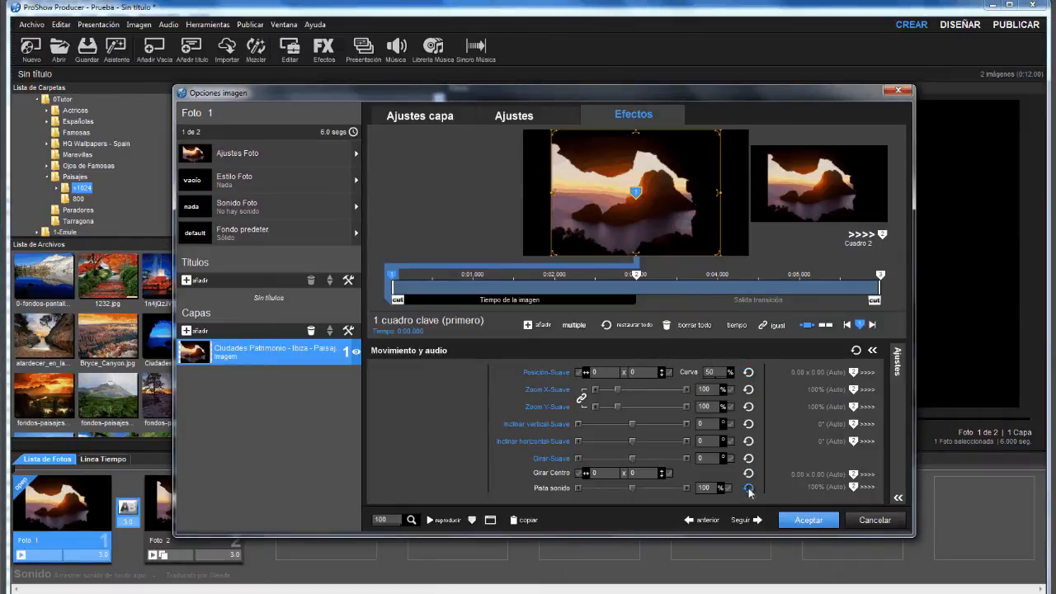
click(872, 350)
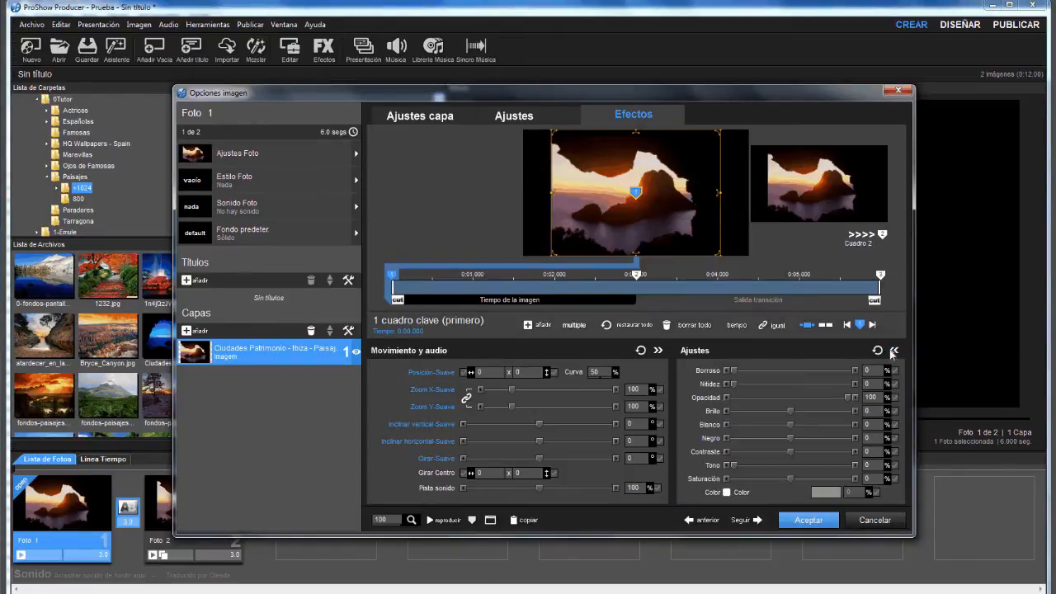
click(892, 351)
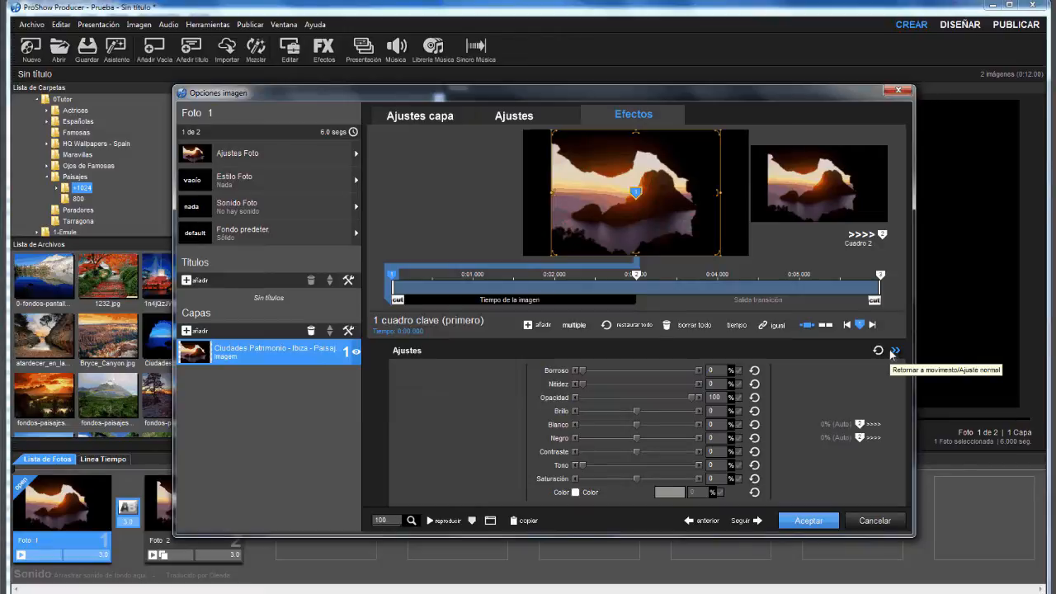
click(895, 351)
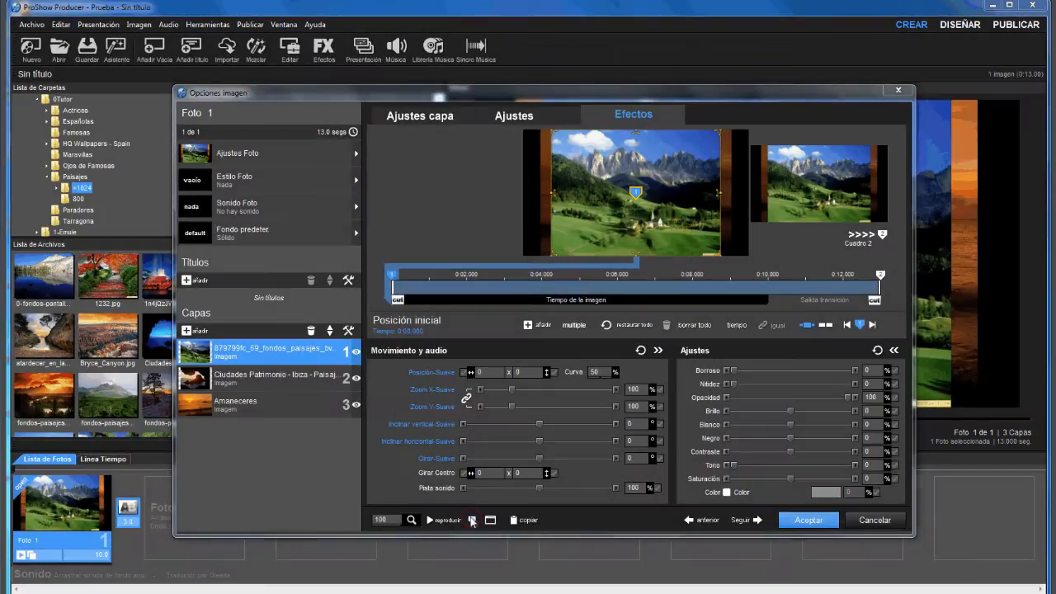
In the keyframe editor, set the first keyframe of all three layers to 2 seconds and the image's Normal time to 12 seconds.
click(471, 520)
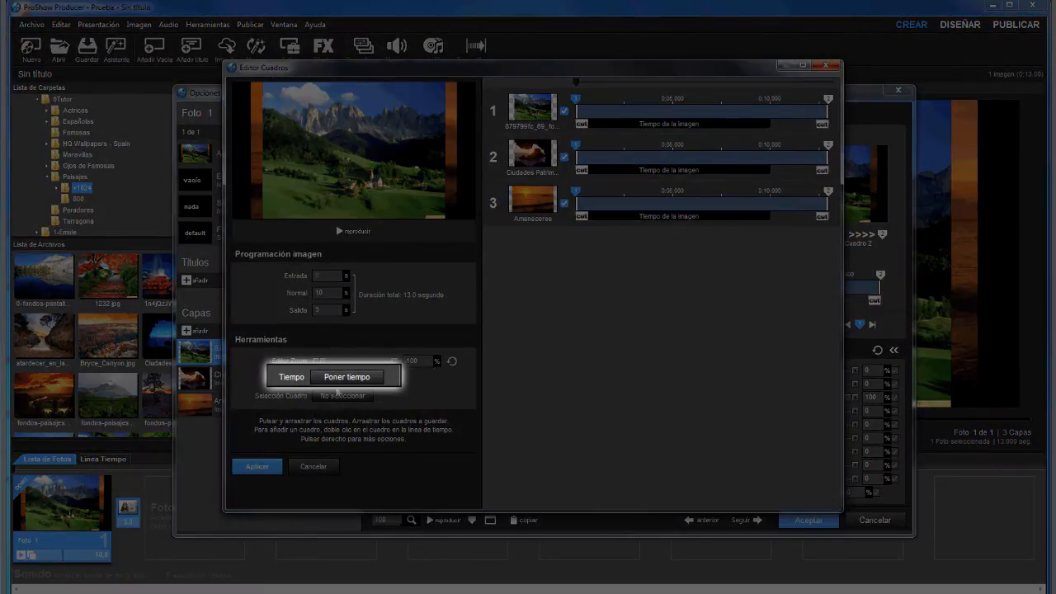
click(338, 379)
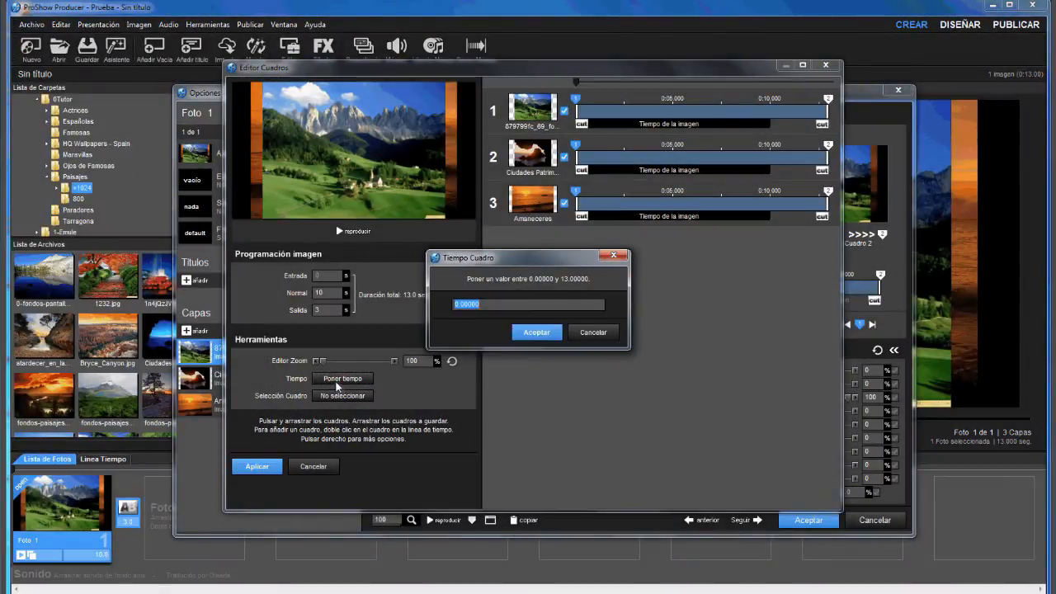
text(2)
key(Return)
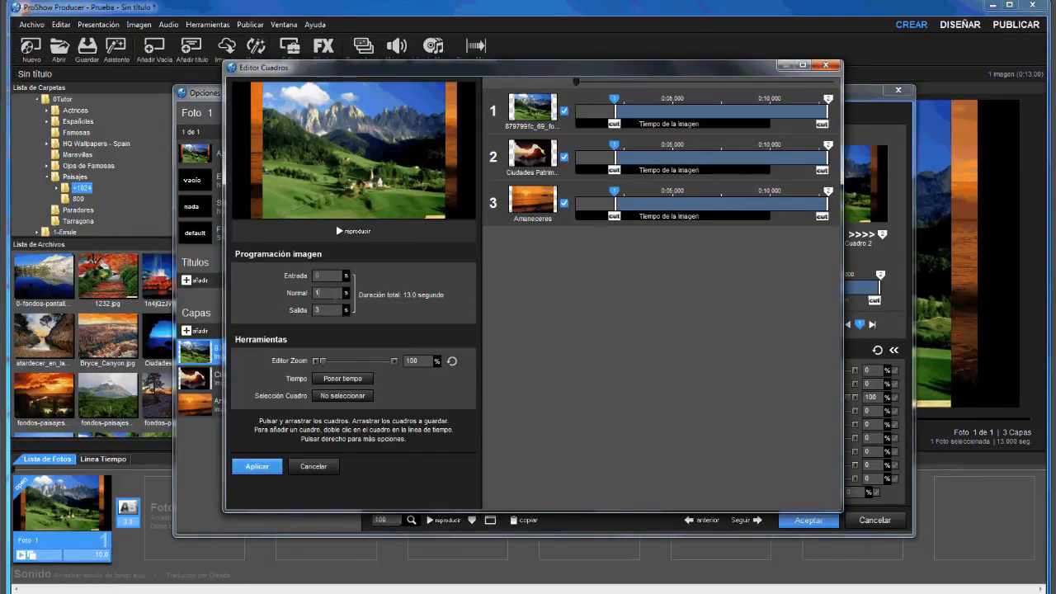
text(12)
key(Return)
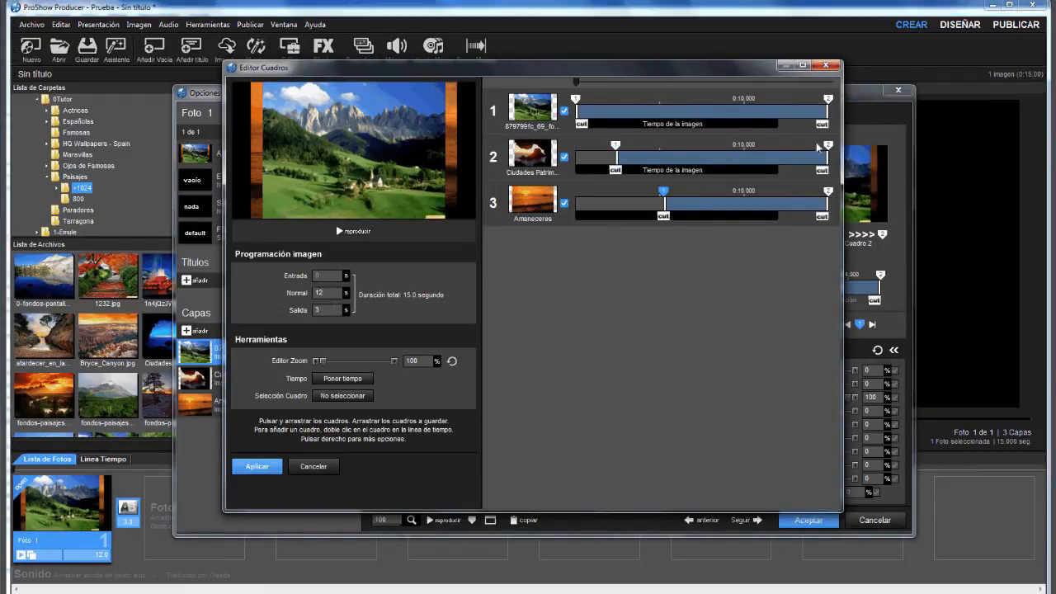
Move layer 2's last keyframe back to the moment layer 3 starts and play the preview.
drag(819, 147, 662, 144)
click(361, 234)
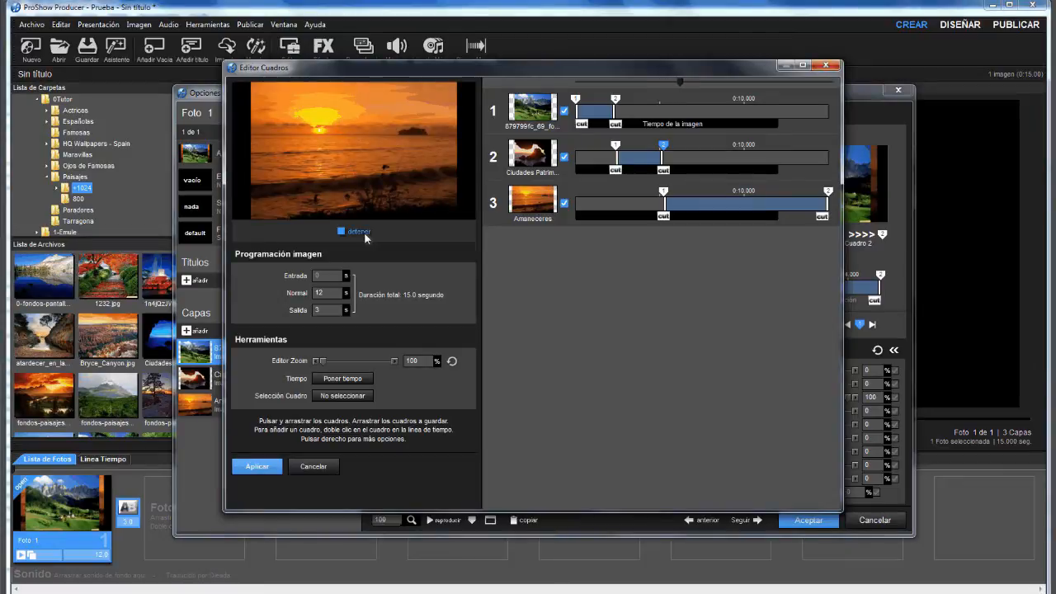
Stop the preview, and view the dialog for copying settings between images (Entre imágenes), closing it without copying anything.
click(360, 232)
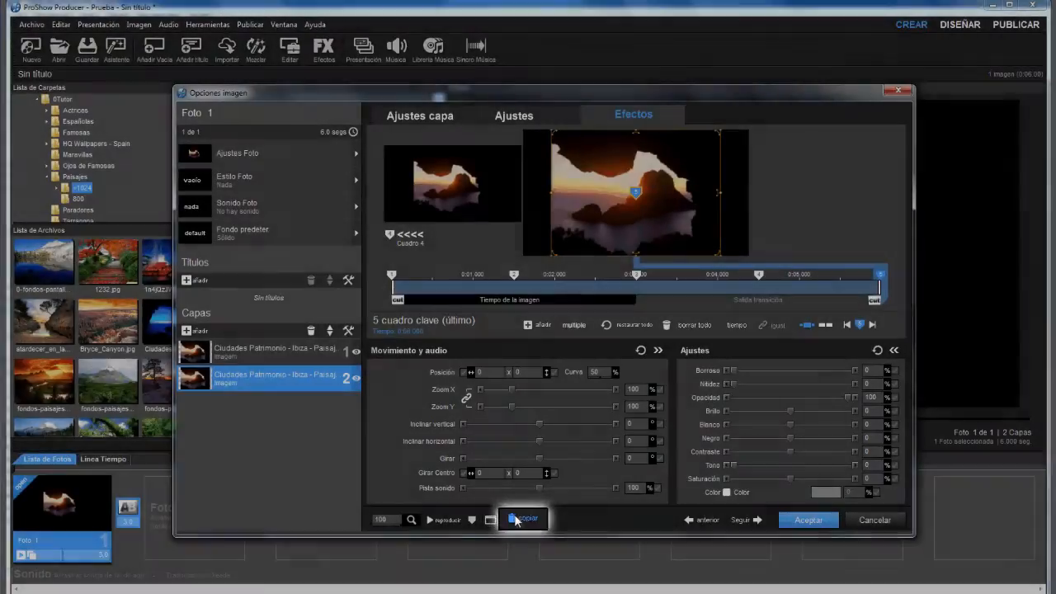
click(520, 520)
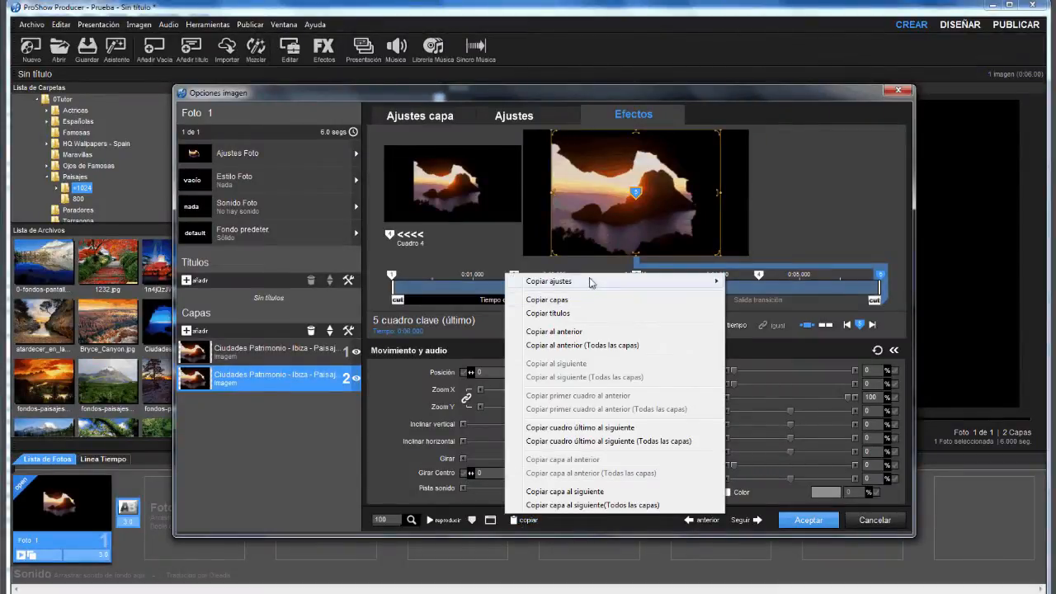
mouse_move(590, 283)
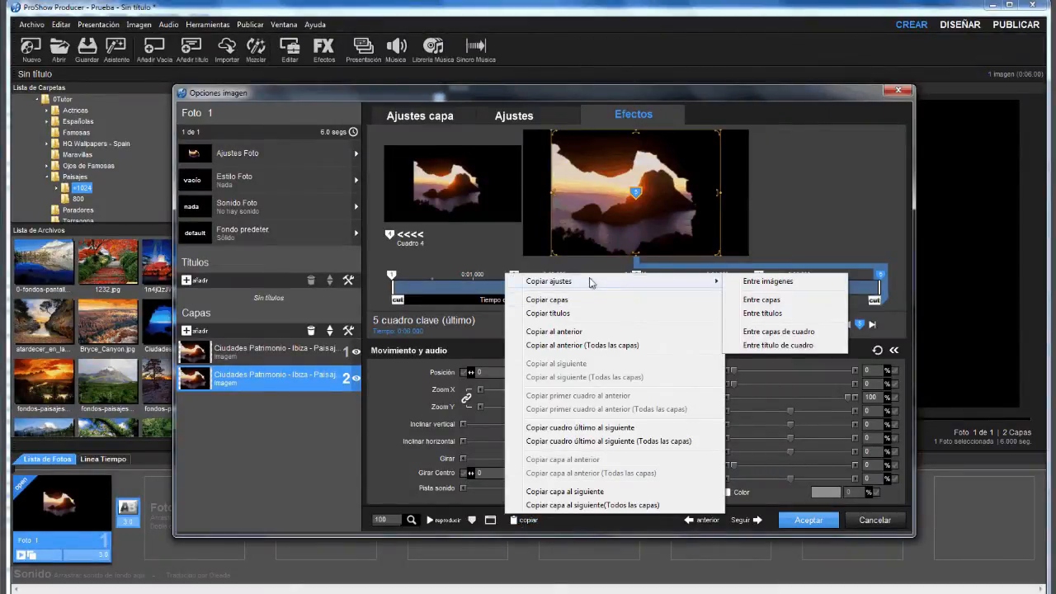
click(768, 281)
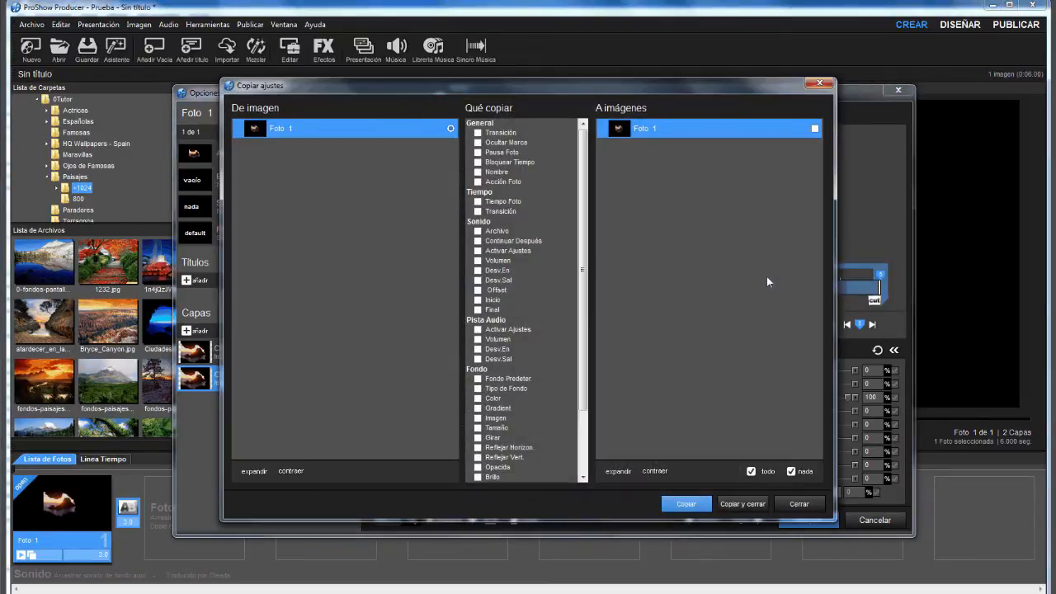
click(797, 504)
click(528, 521)
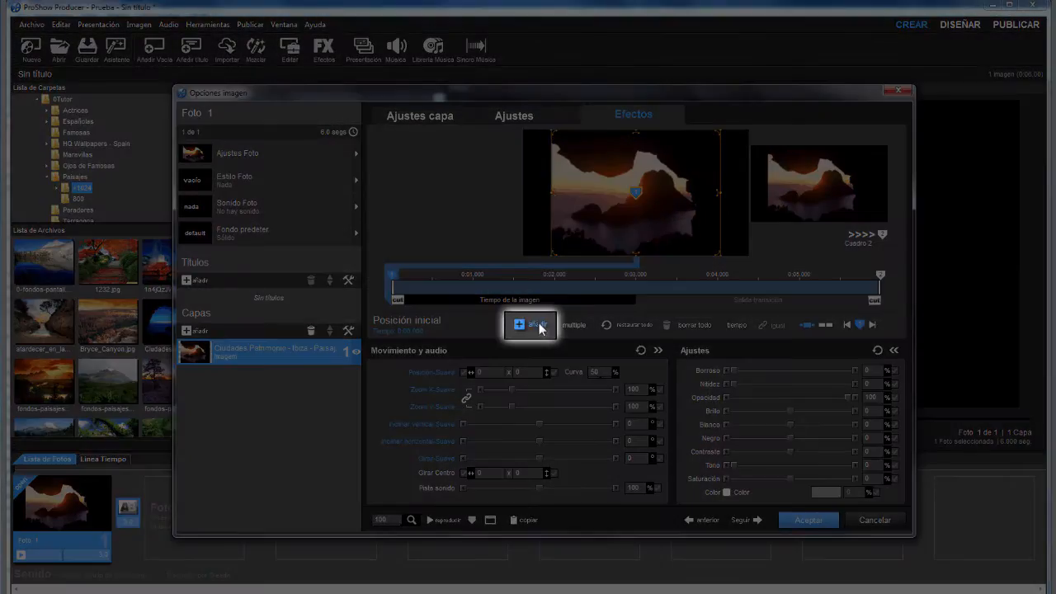
Add three keyframes to the layer: one at the 3-second midpoint, one at about 2 seconds and one at about 3.5 seconds.
click(532, 324)
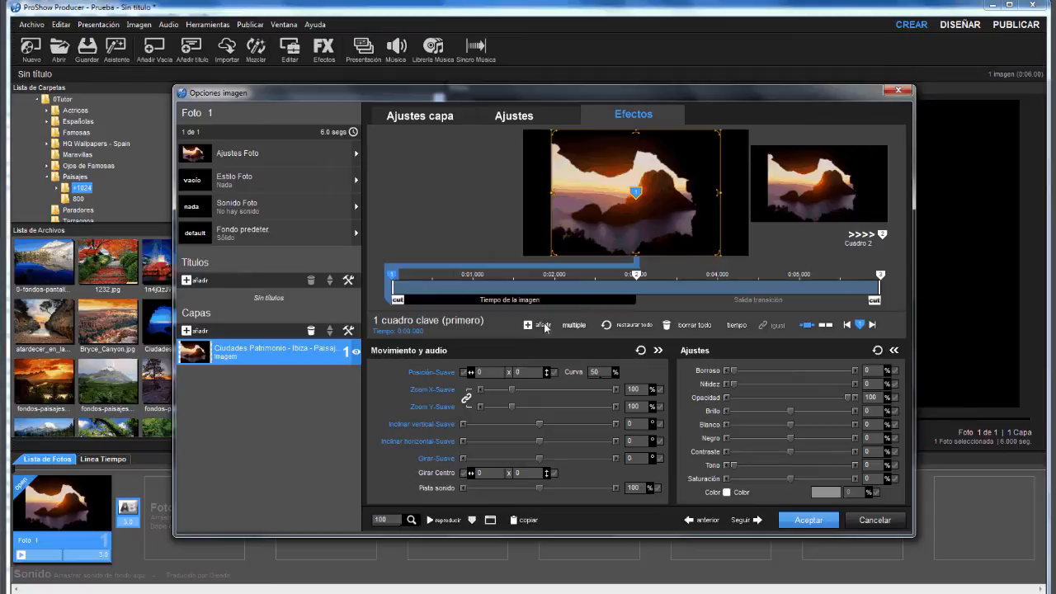
right_click(556, 287)
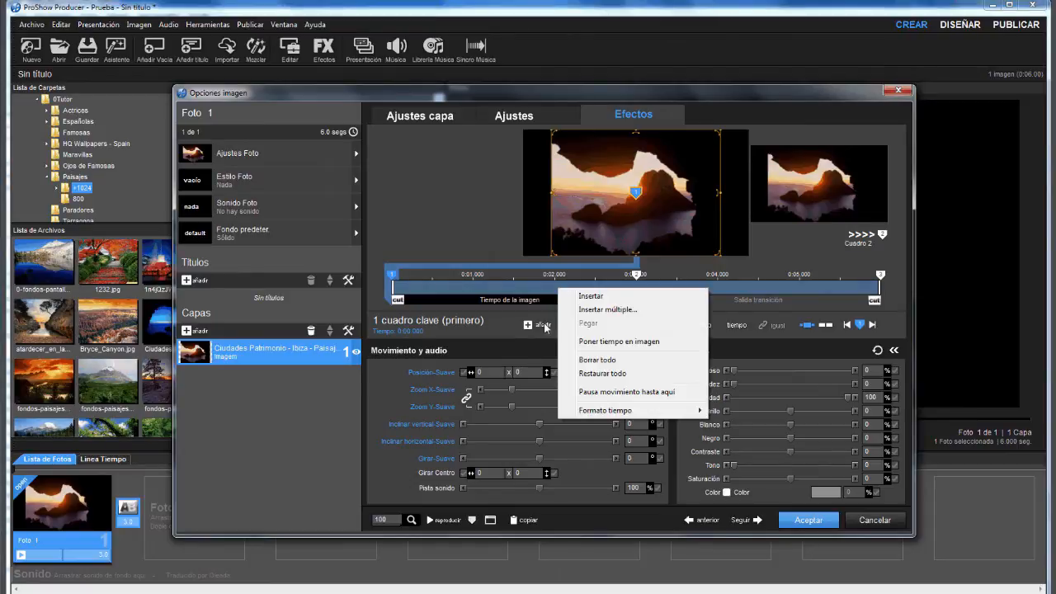
click(701, 295)
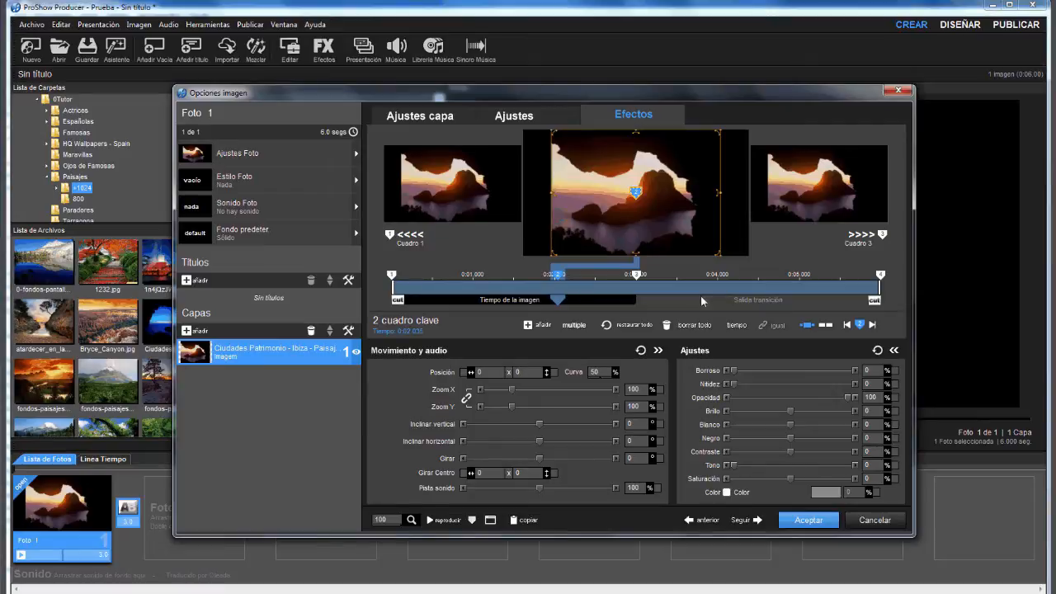
double_click(682, 287)
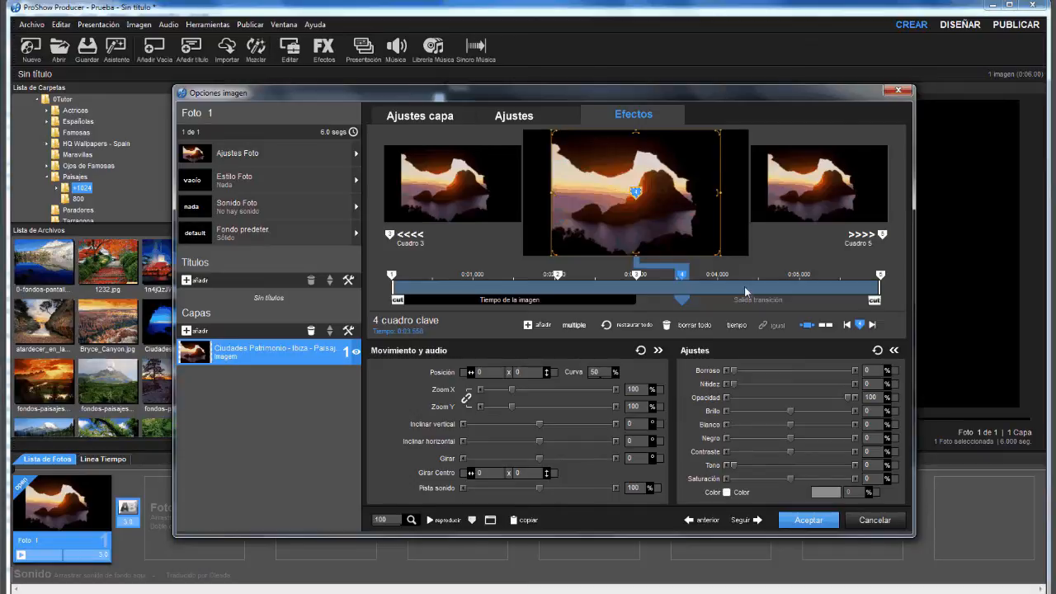
Insert 3 keyframes at once, using multiple insertion, between the layer's first and last keyframes.
key(Home)
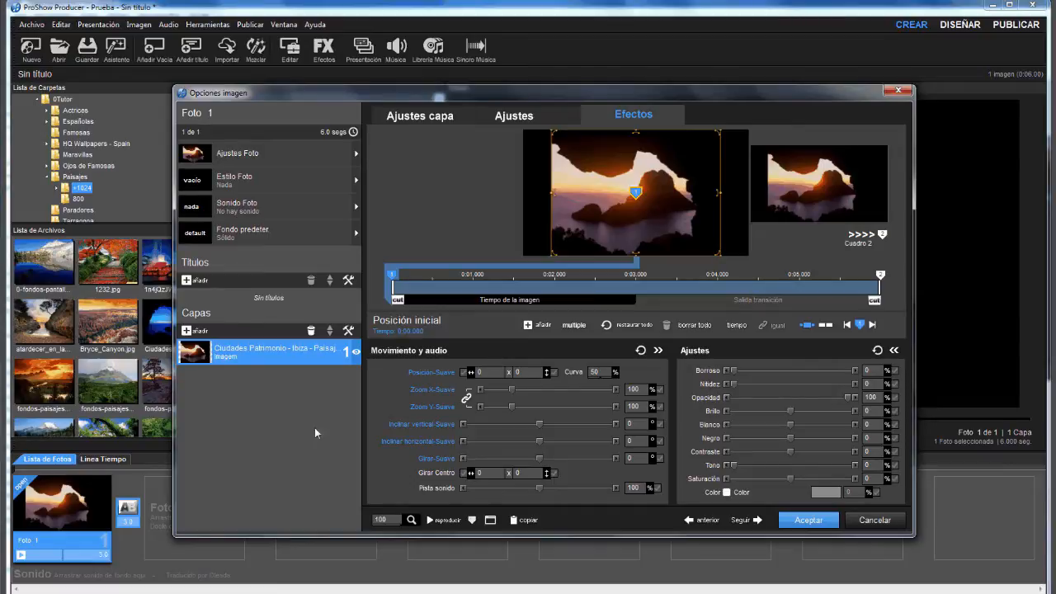
right_click(565, 293)
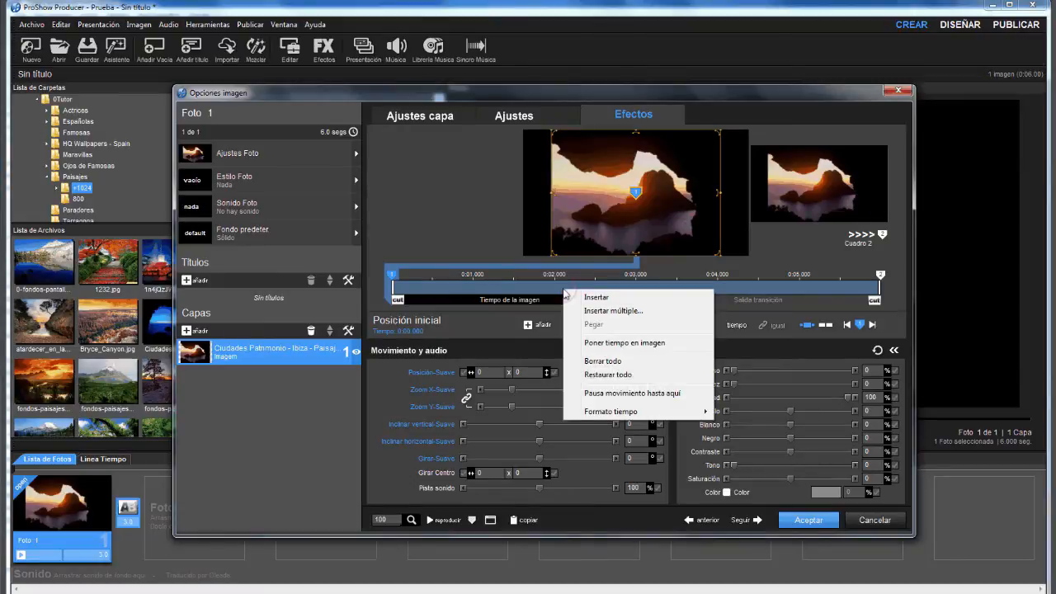
click(590, 310)
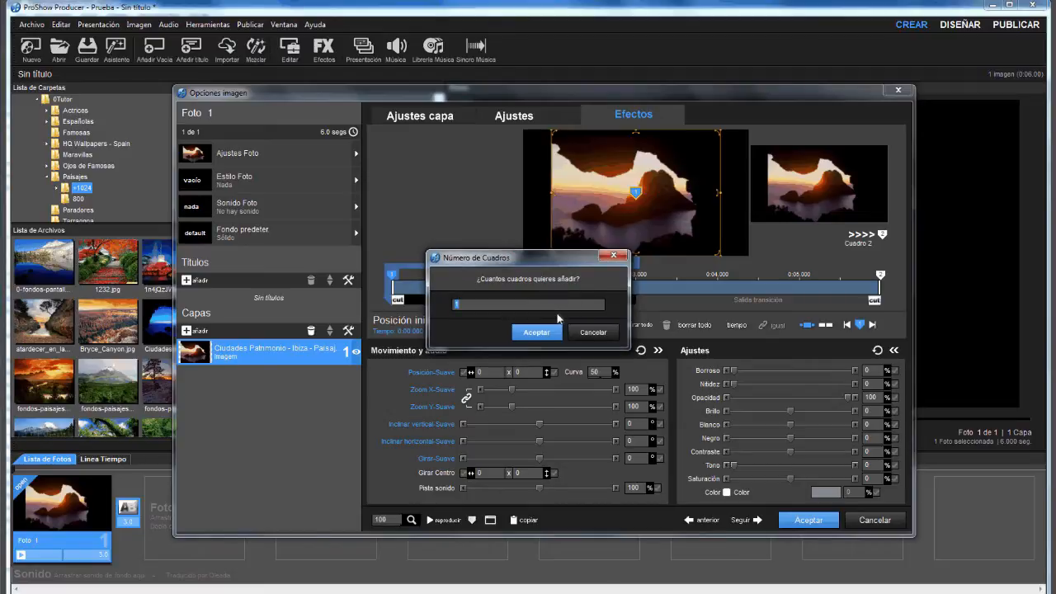
text(3)
key(Return)
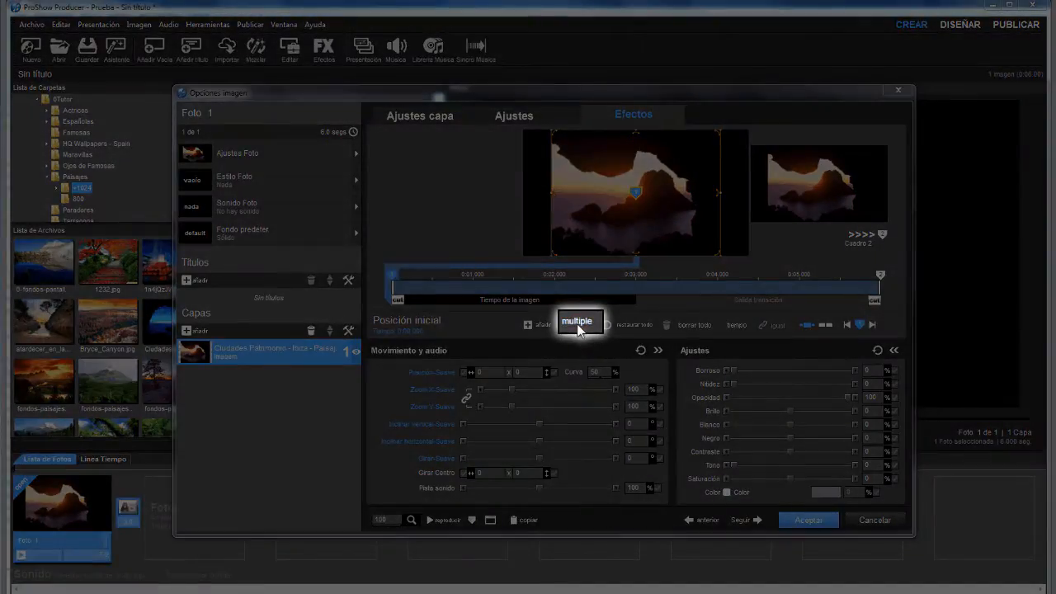
click(574, 324)
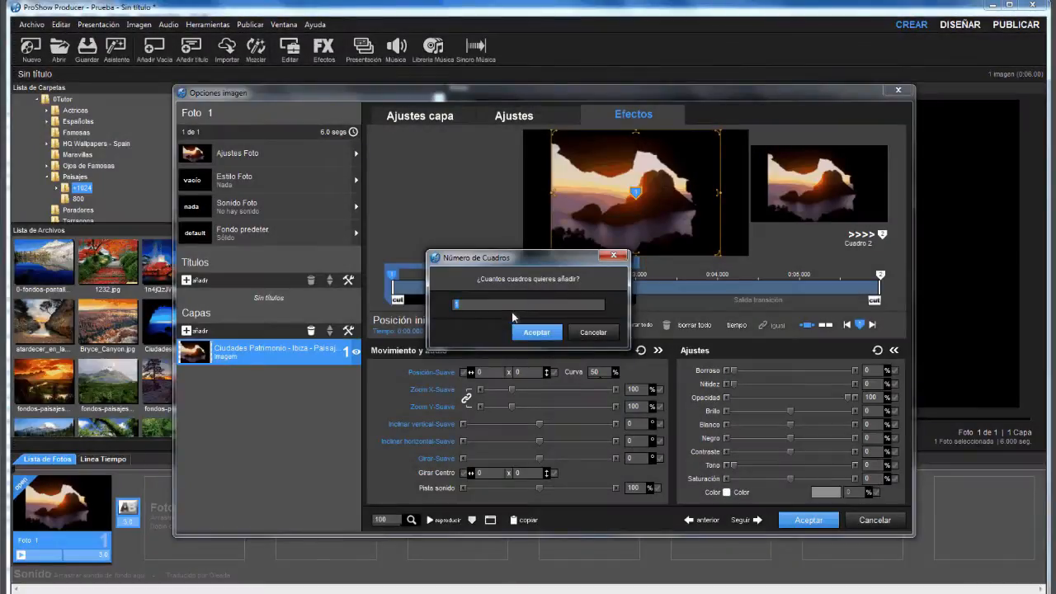
text(3)
key(Return)
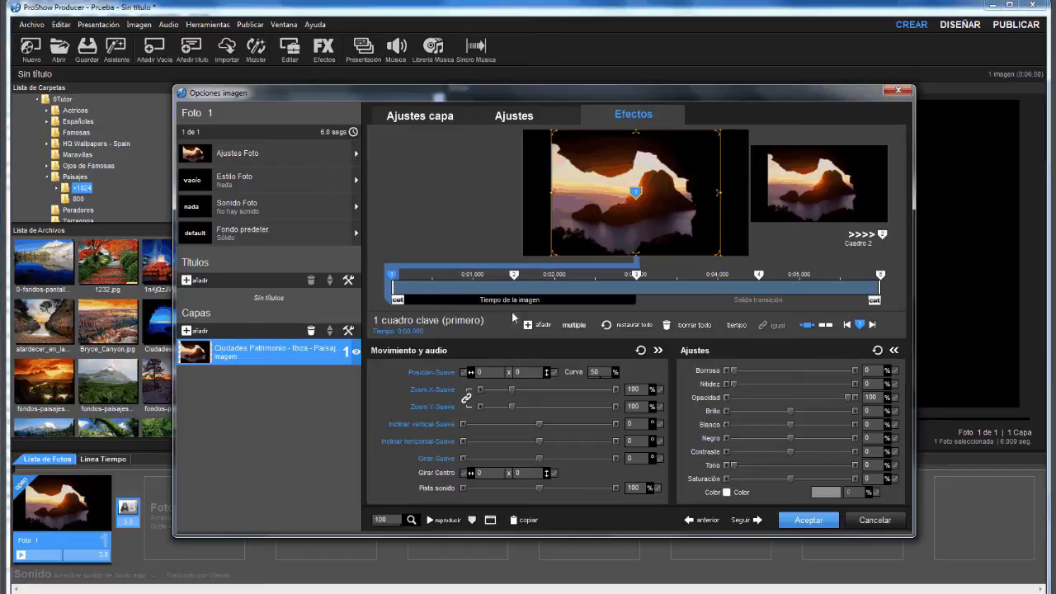
Delete the layer's keyframe at 3 seconds and the one at 4.5 seconds.
right_click(639, 279)
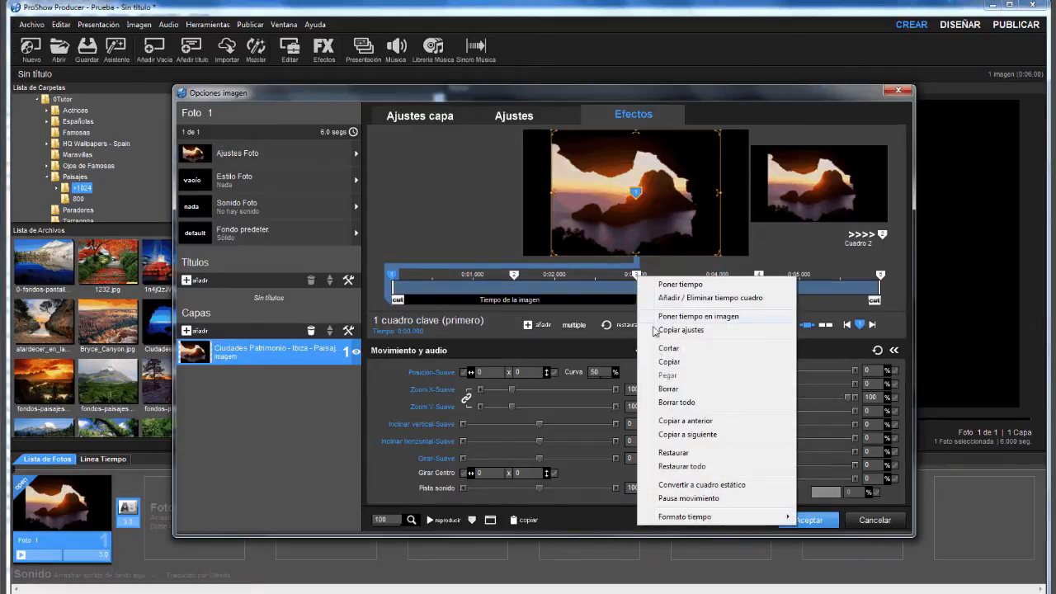
click(682, 390)
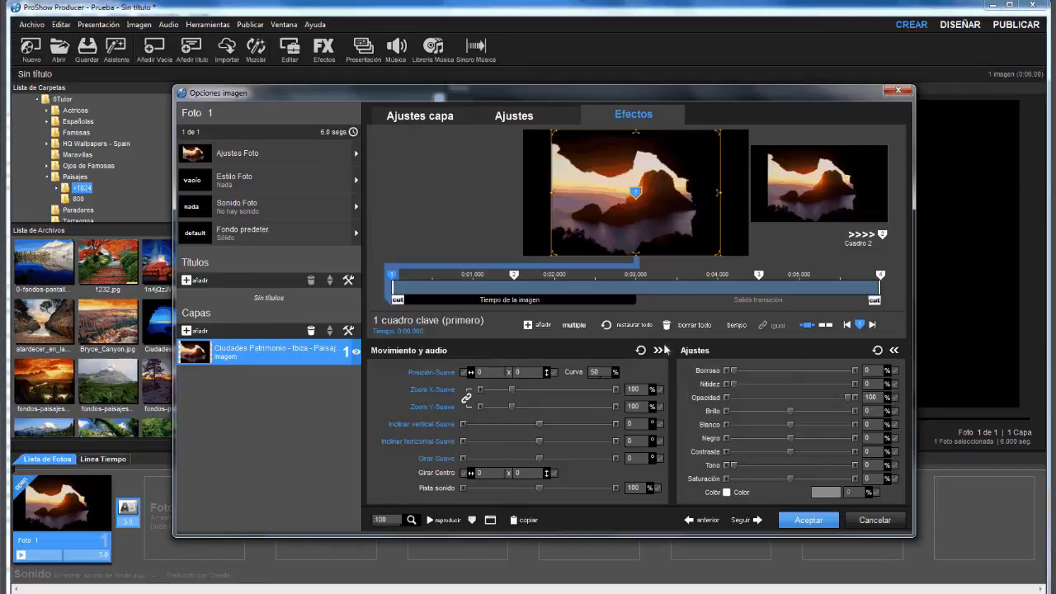
click(759, 276)
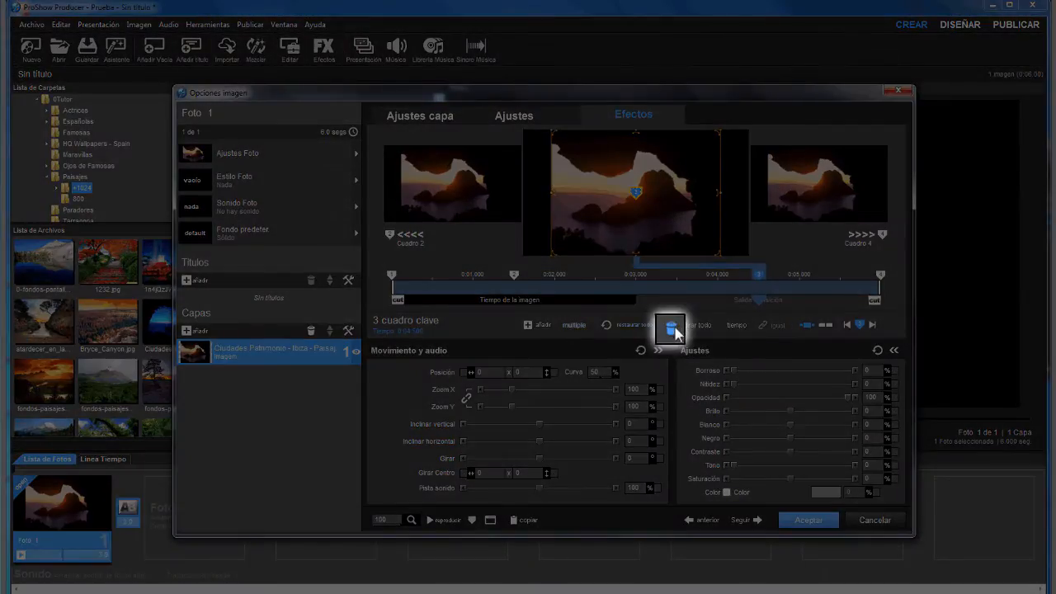
click(672, 329)
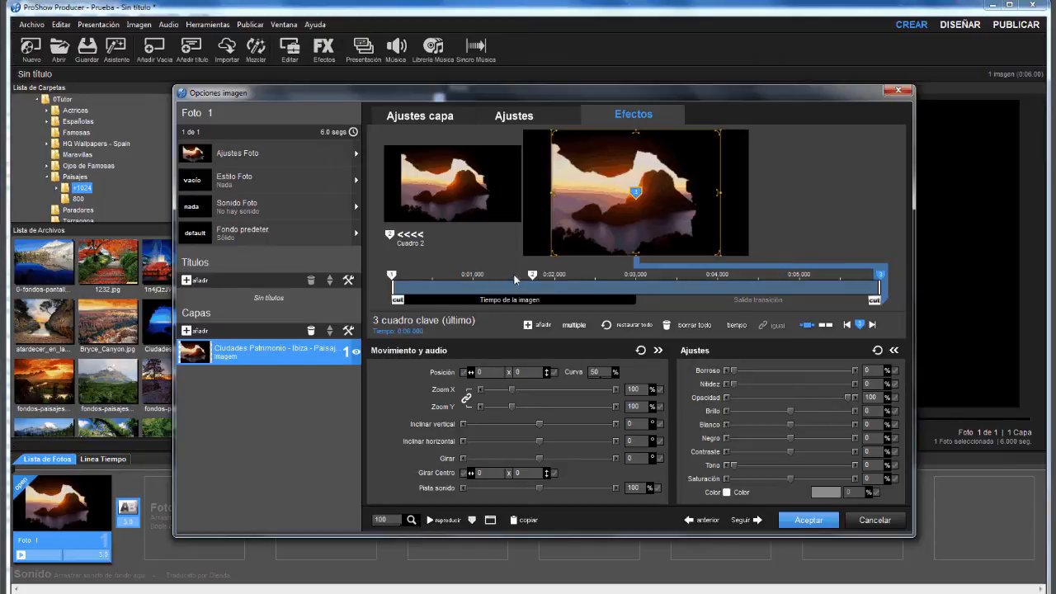
Move keyframe 2 earlier to about 1.1 seconds, and then set its exact time to 2 seconds.
drag(535, 276, 481, 279)
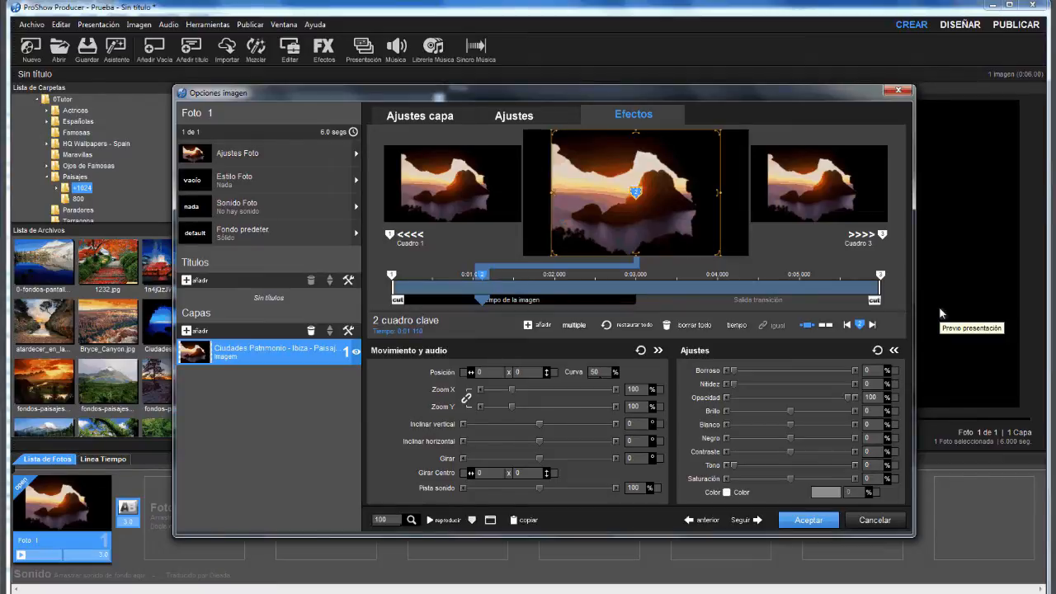
right_click(483, 280)
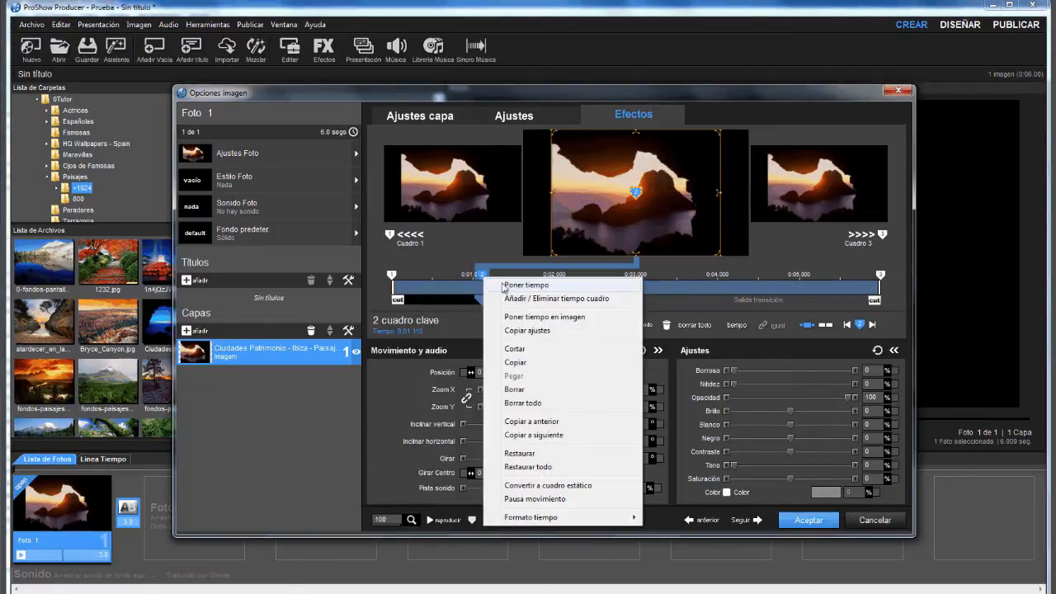
click(505, 286)
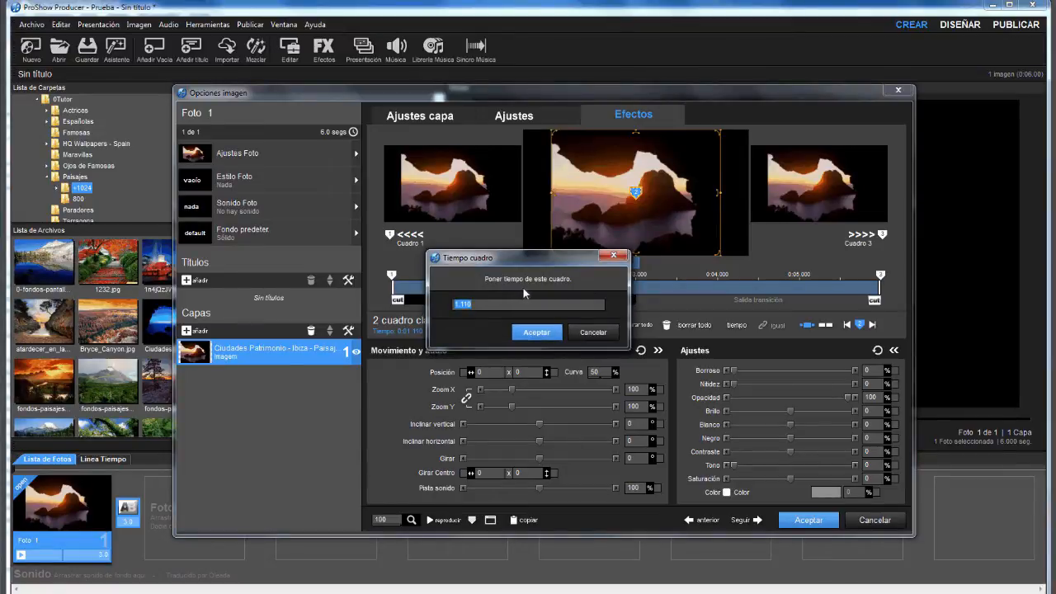
text(2)
key(Return)
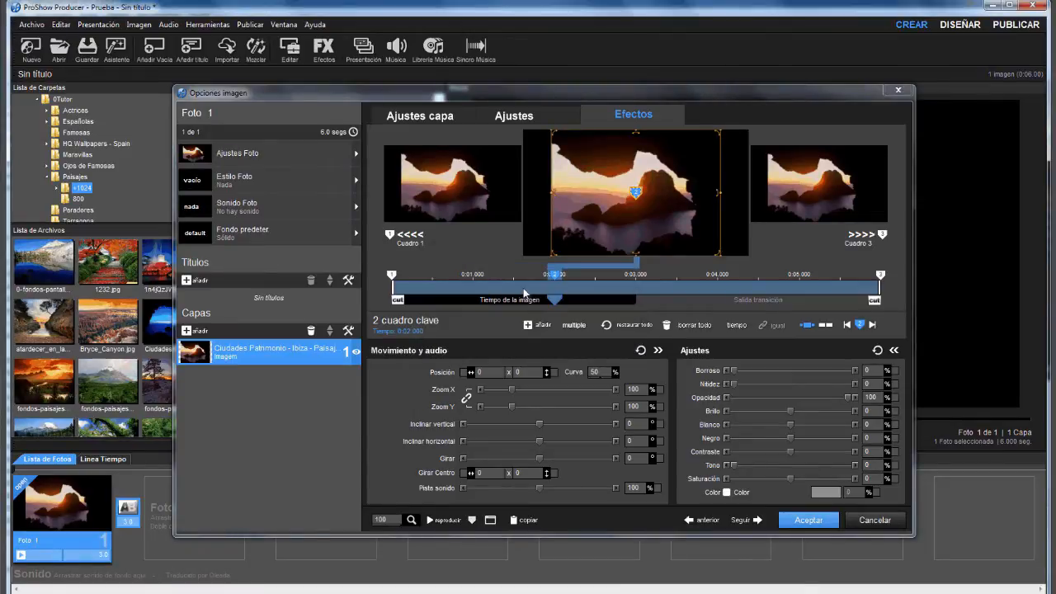
Move keyframe 2 back to about 1.7 seconds and try to set its time to 10 seconds.
drag(554, 299, 528, 299)
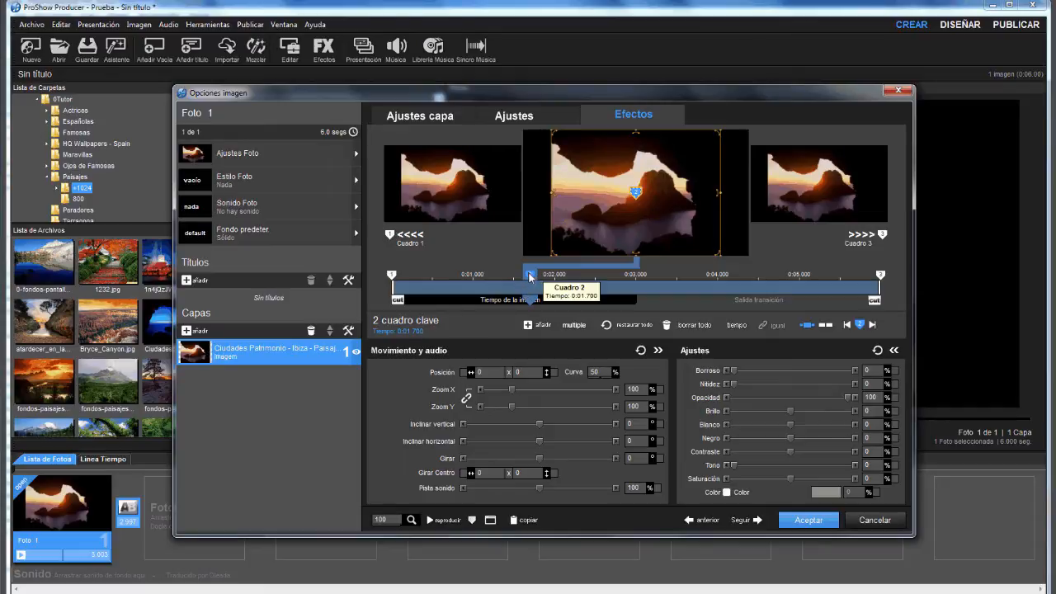
right_click(531, 276)
click(559, 284)
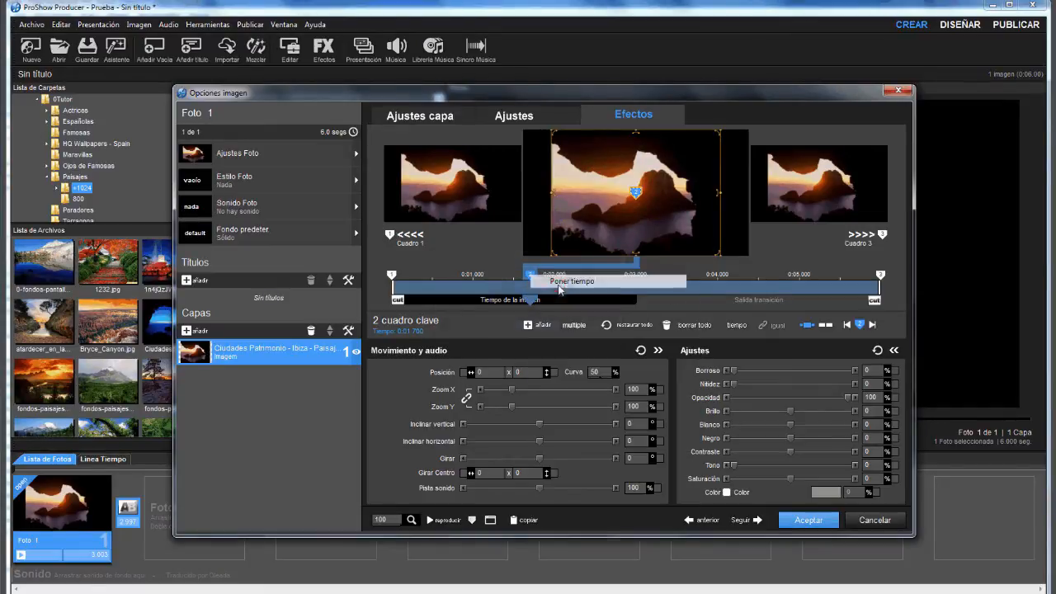
text(10)
key(Return)
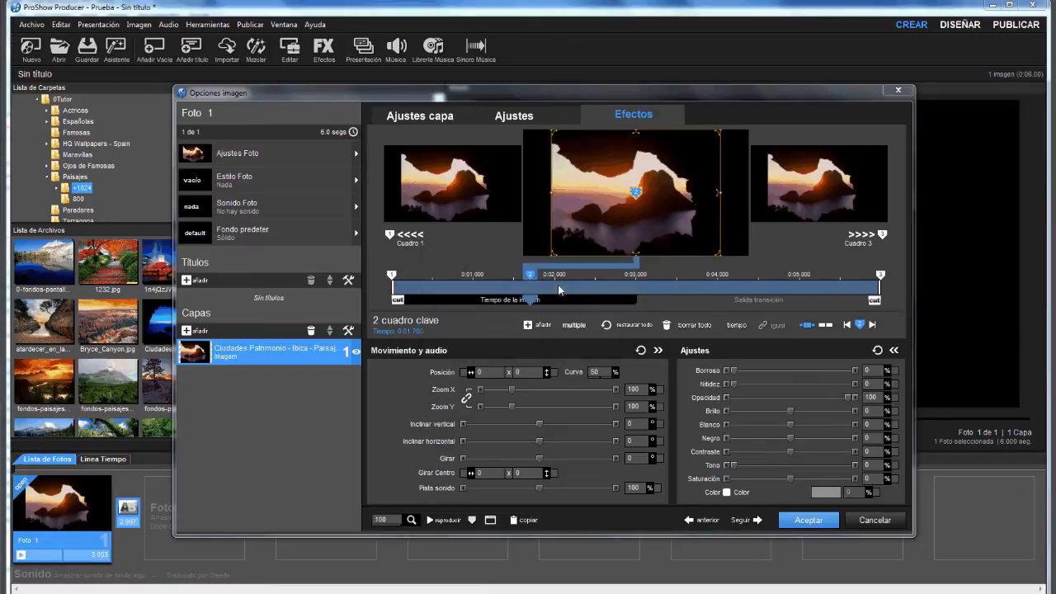
key(Return)
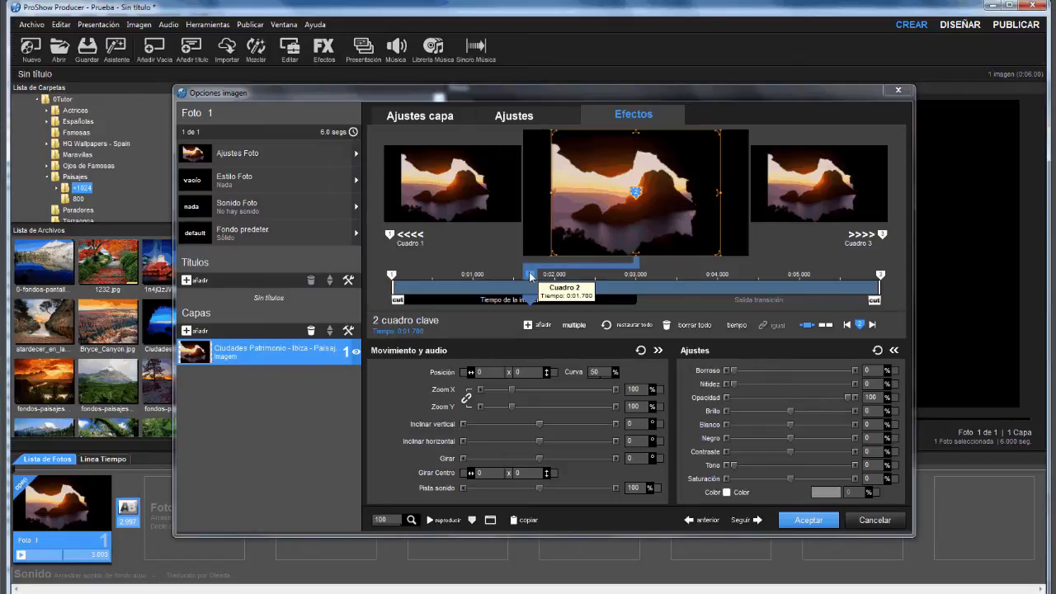
Add 1 second of time after keyframe 2 twice.
right_click(528, 277)
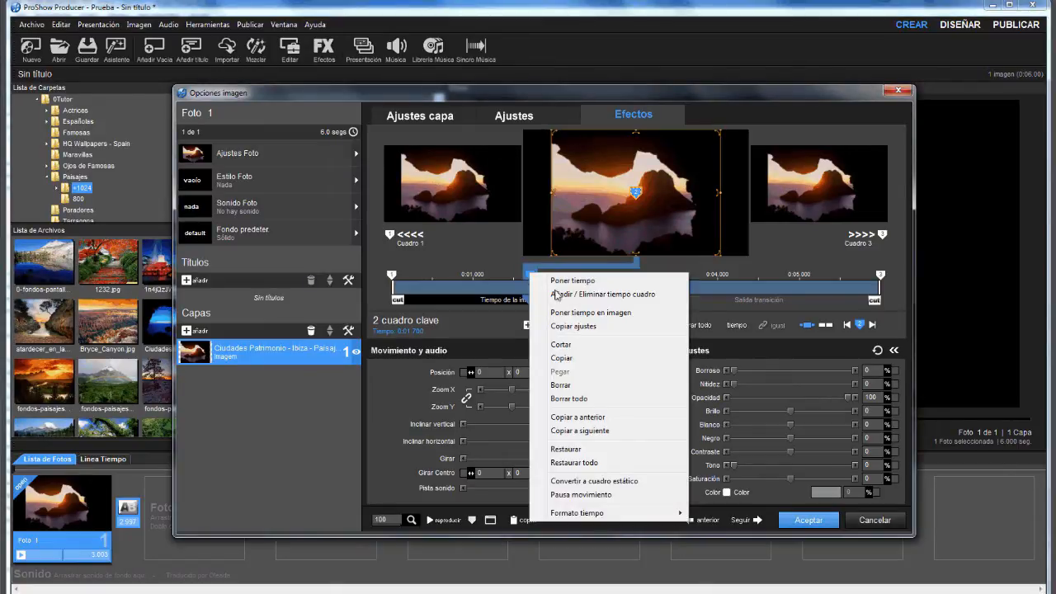
click(556, 293)
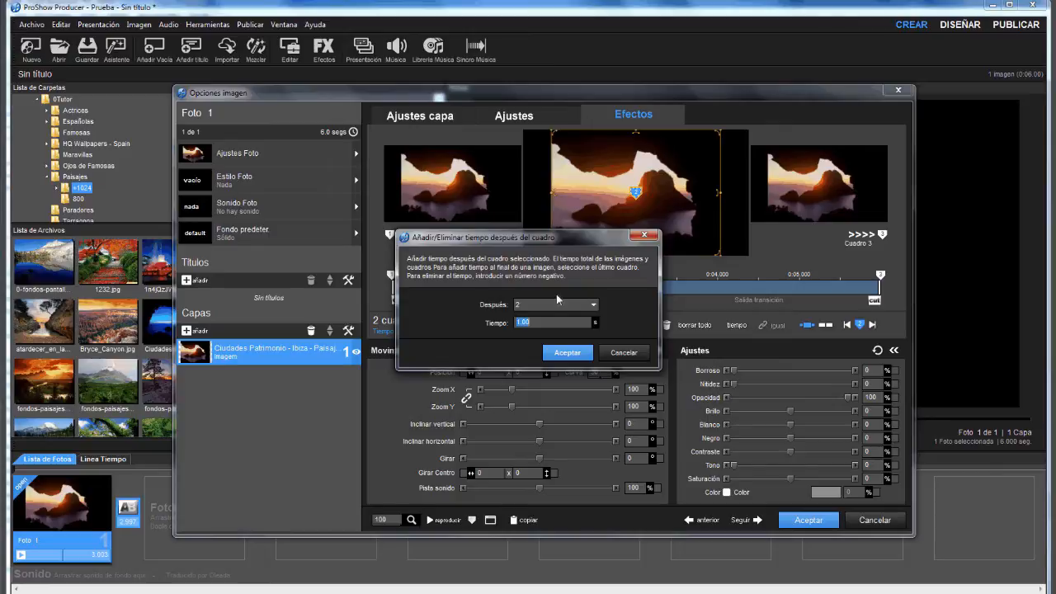
click(560, 360)
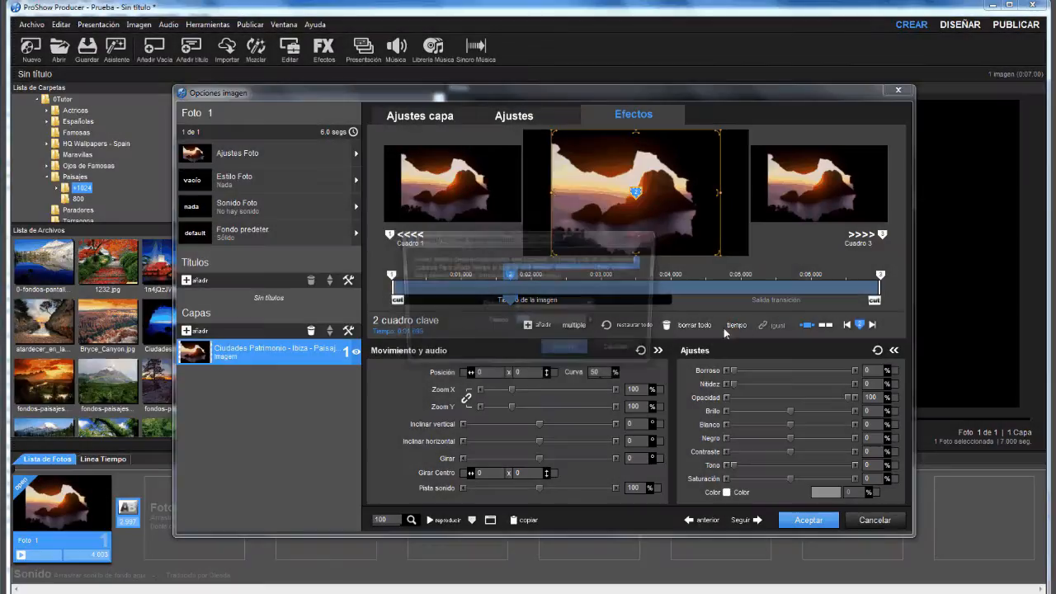
click(731, 325)
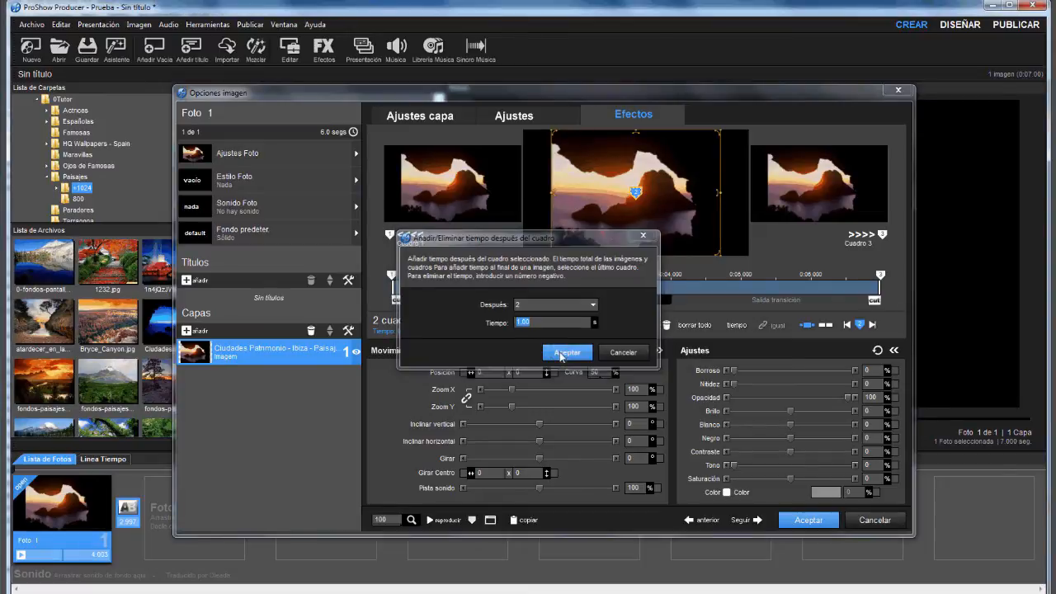
click(567, 353)
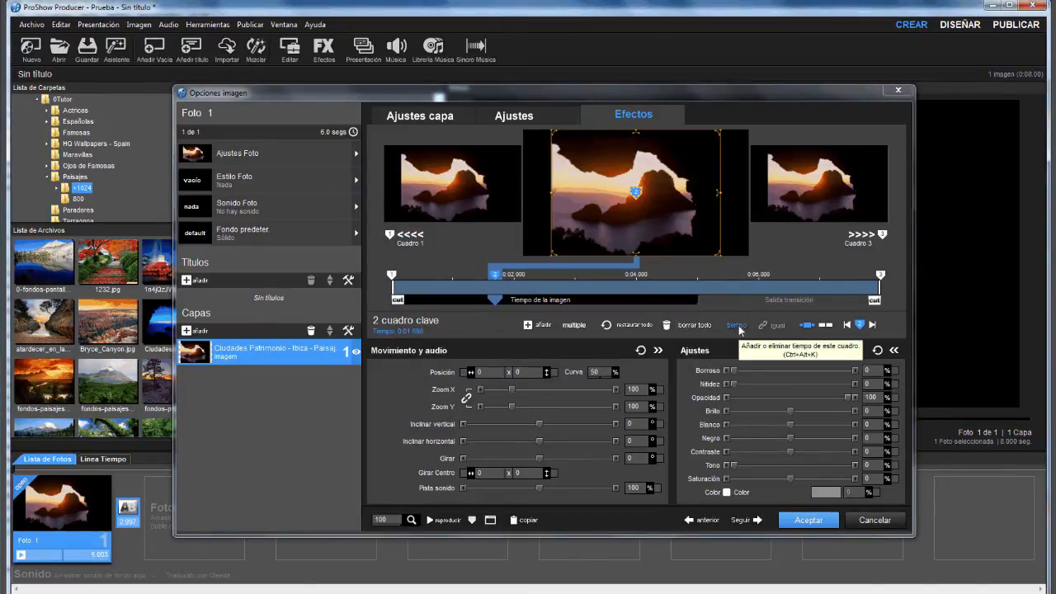
Remove time after keyframe 2 by applying a value of -2 seconds.
click(737, 325)
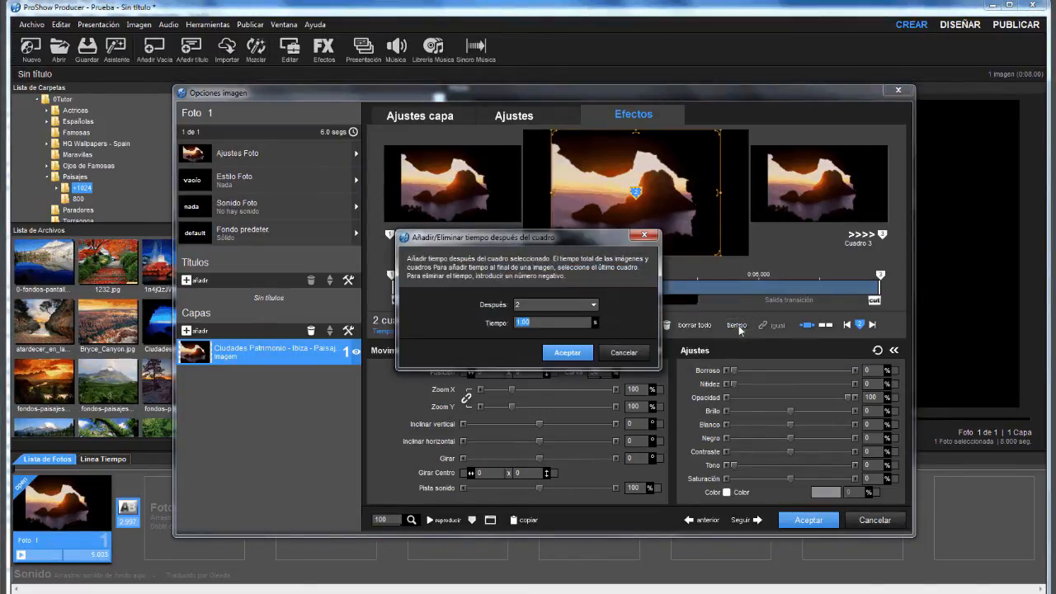
click(549, 322)
text(-2)
click(568, 352)
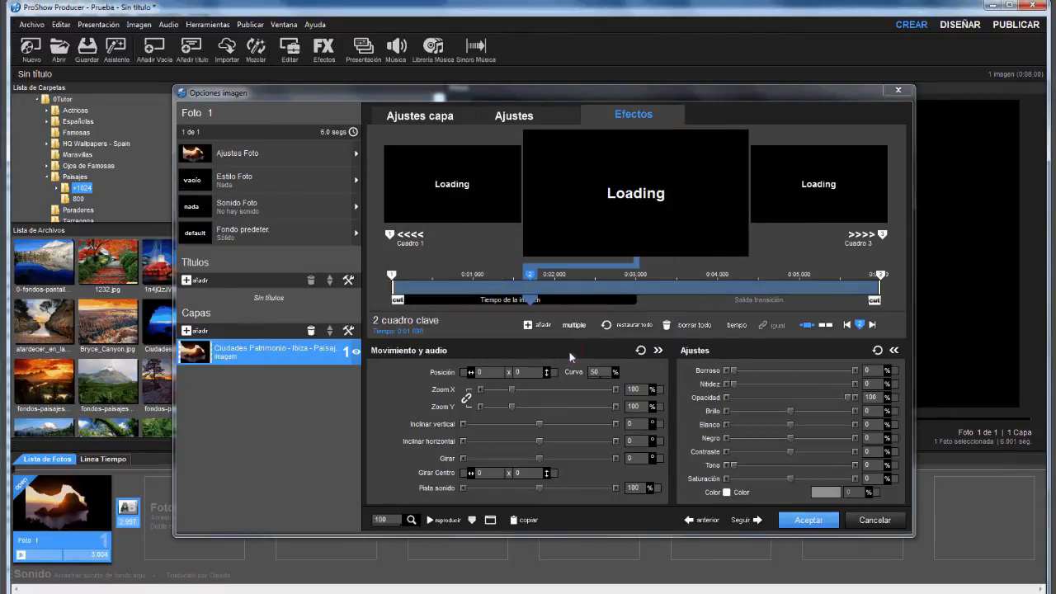
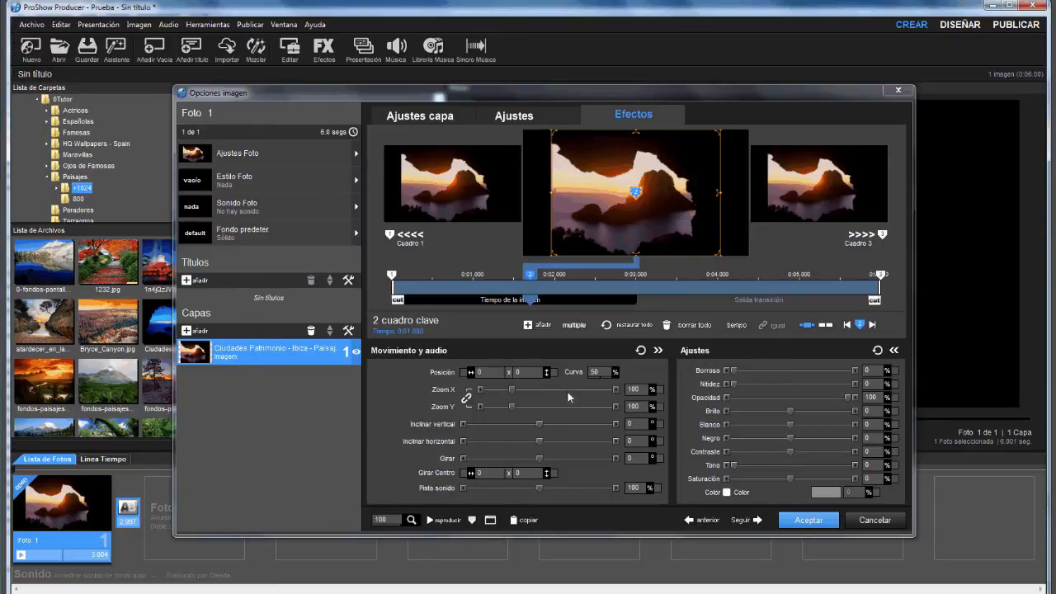
Play the preview of the photo's layer animation.
key(space)
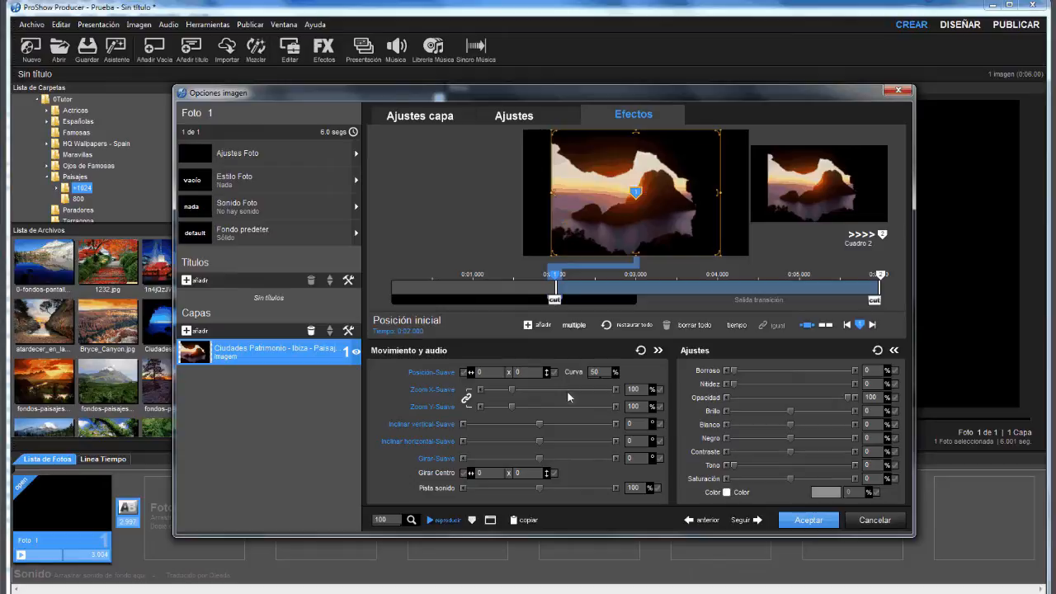
key(space)
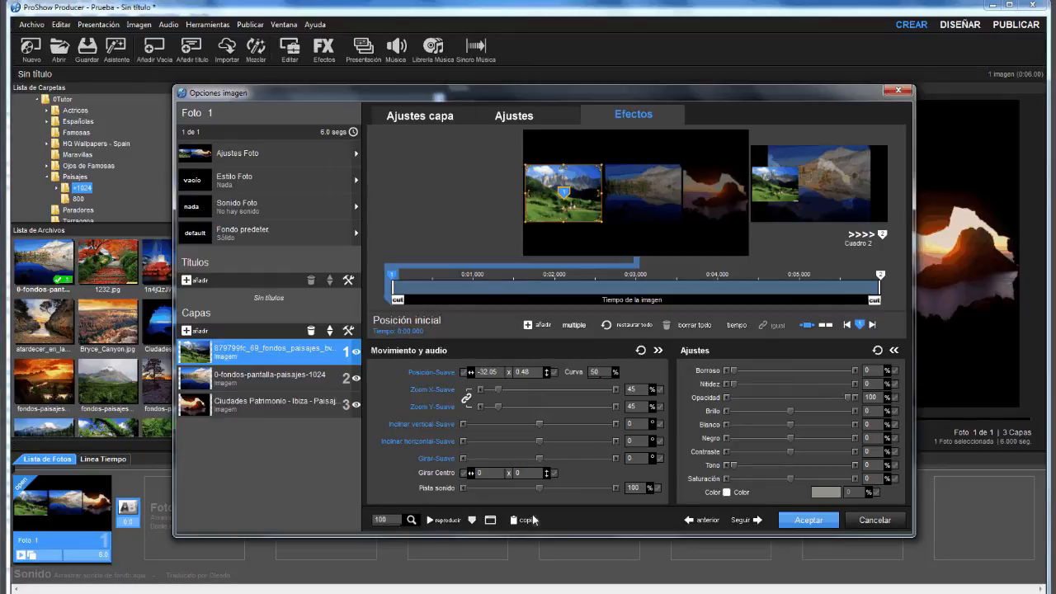
Set the first keyframe of layer 2 to a time of 2 seconds.
click(272, 378)
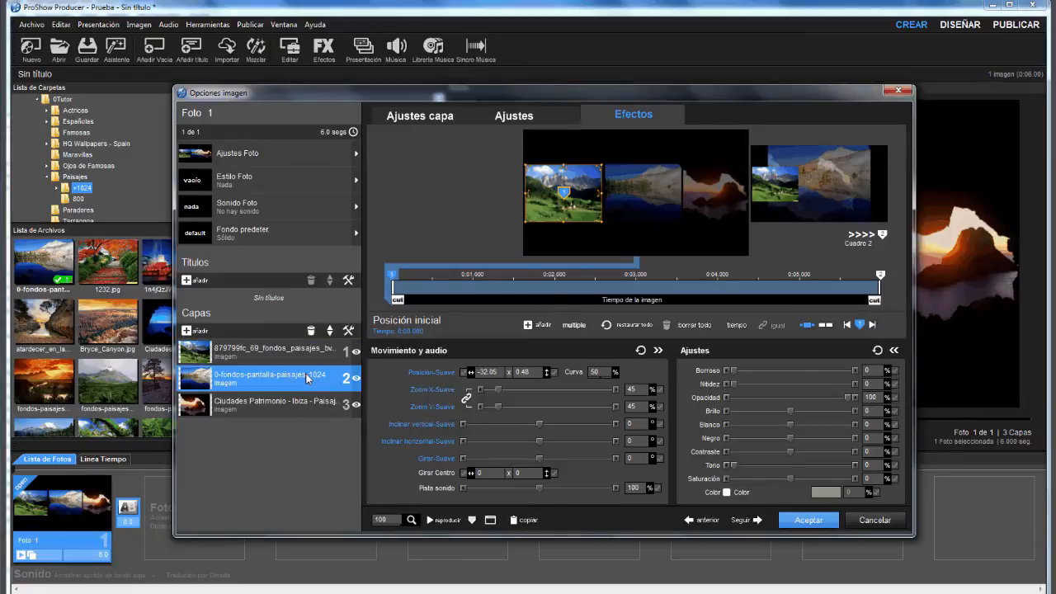
right_click(394, 277)
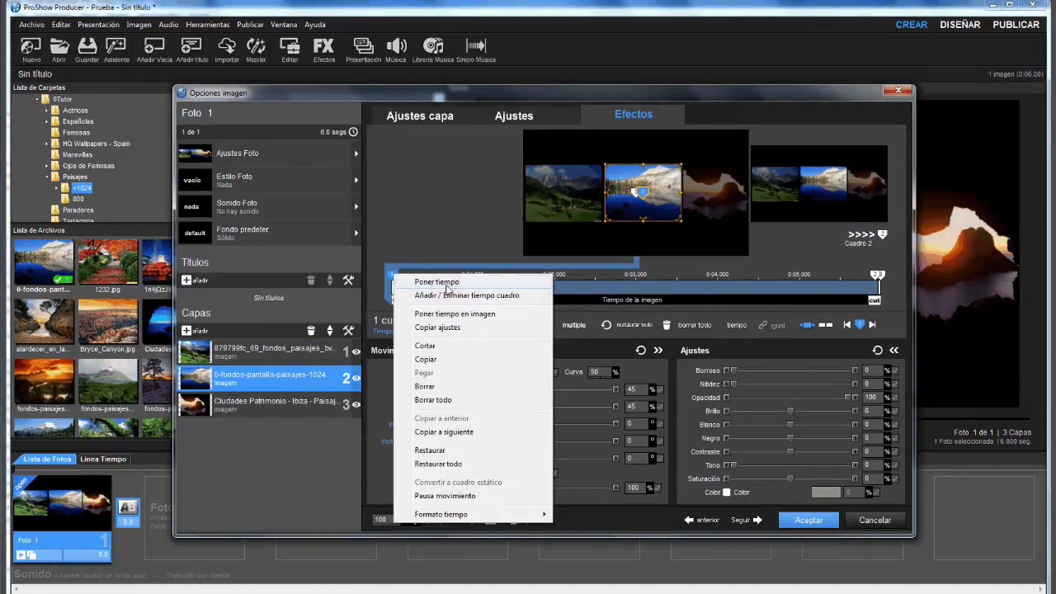
click(447, 287)
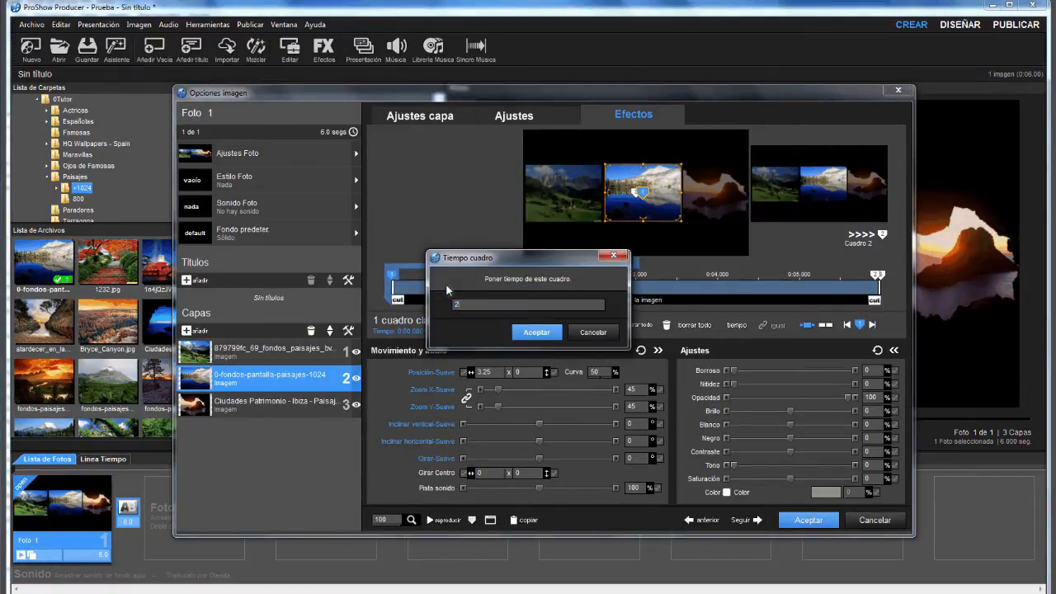
key(Return)
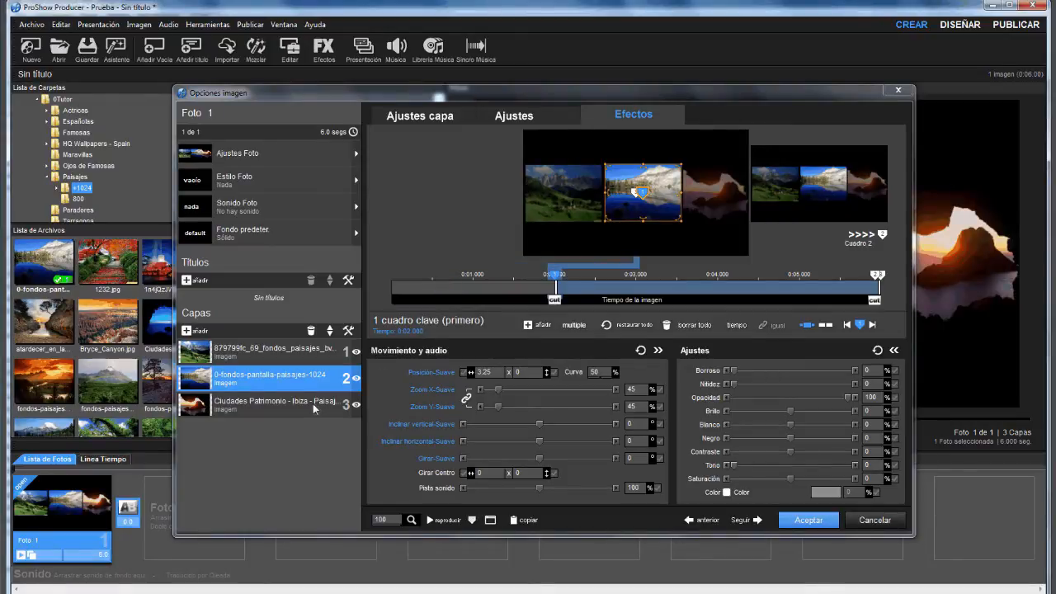
Set the first keyframe of layer 3 to 4 seconds and play the preview.
click(313, 403)
right_click(390, 277)
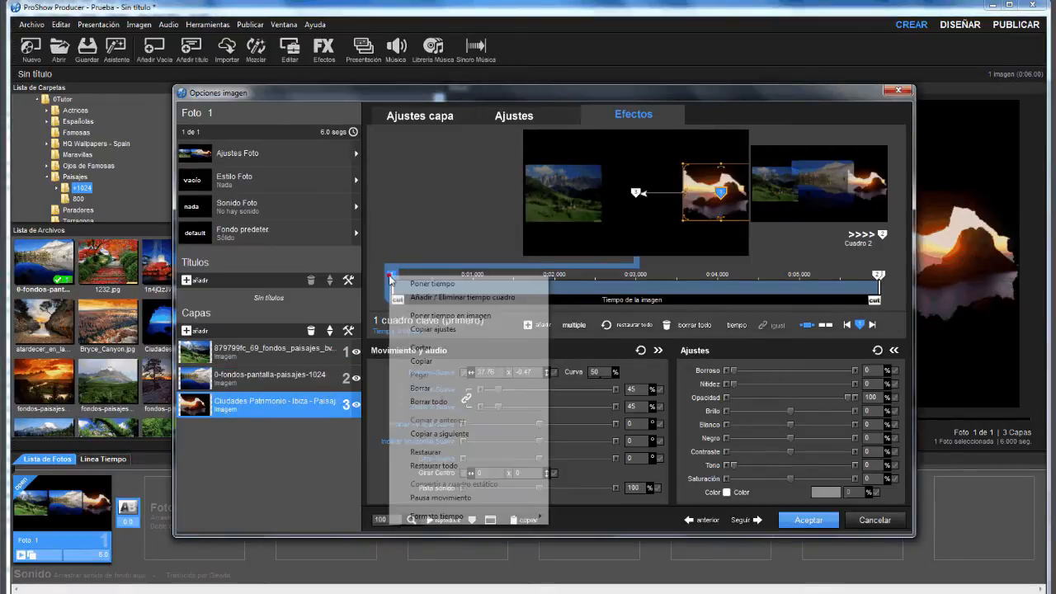
click(419, 287)
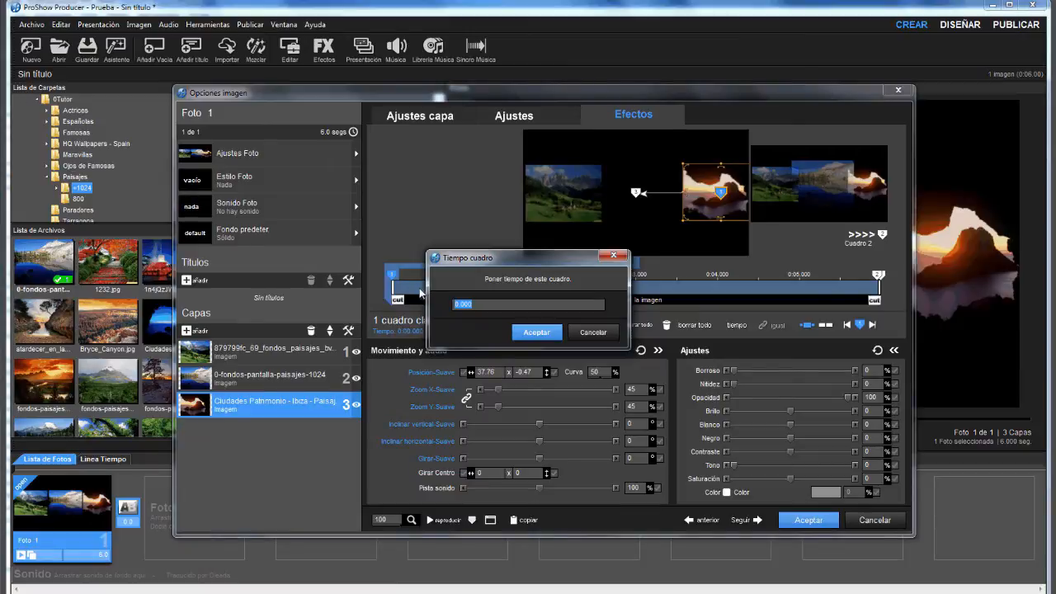
text(4)
key(Return)
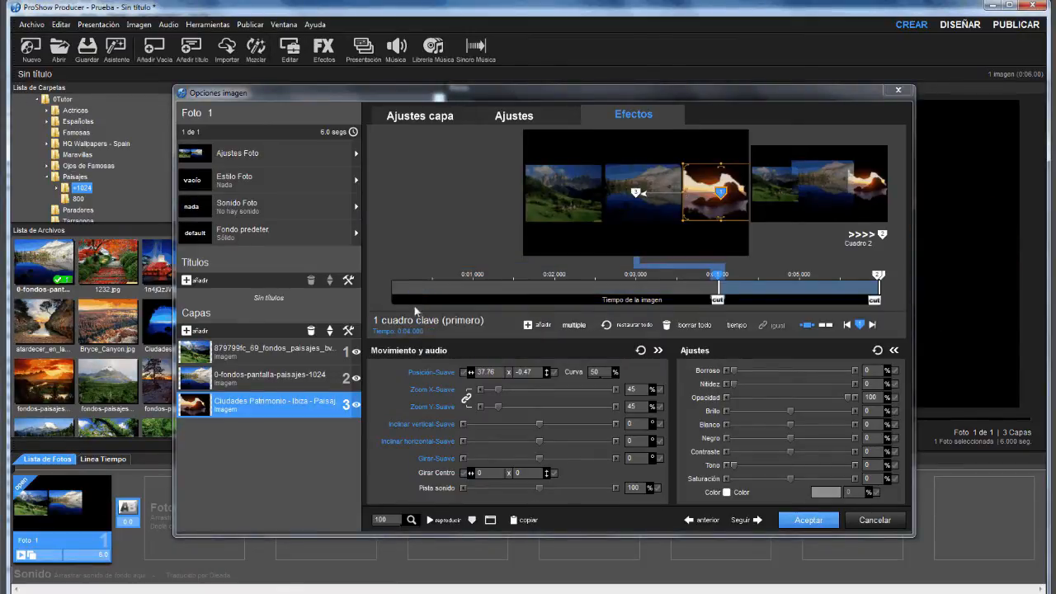
click(448, 518)
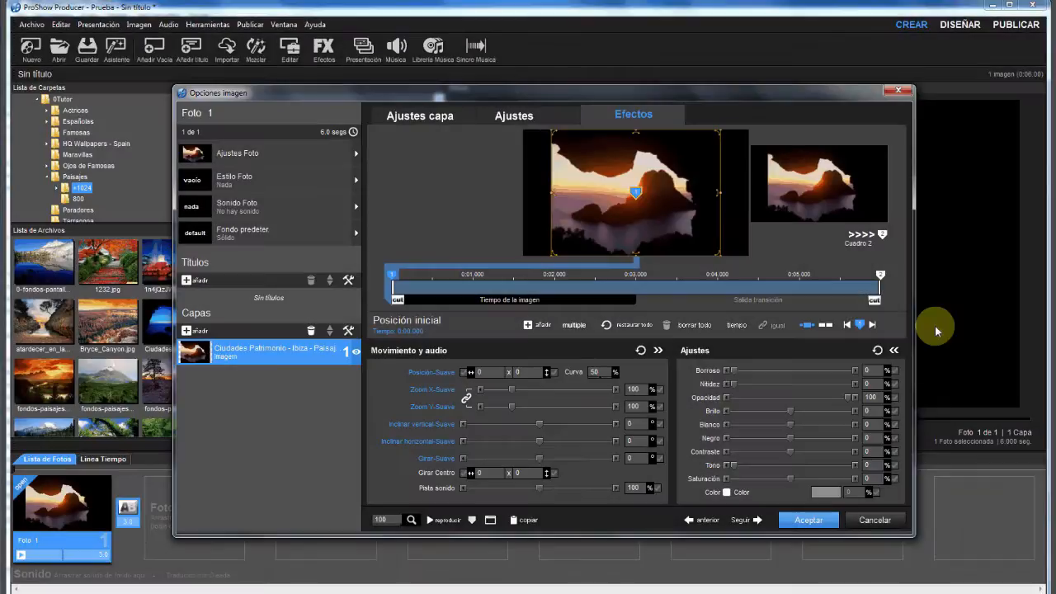
Apply a Fundido (crossfade) transition to the photo layer's entry and accept the image options.
click(875, 300)
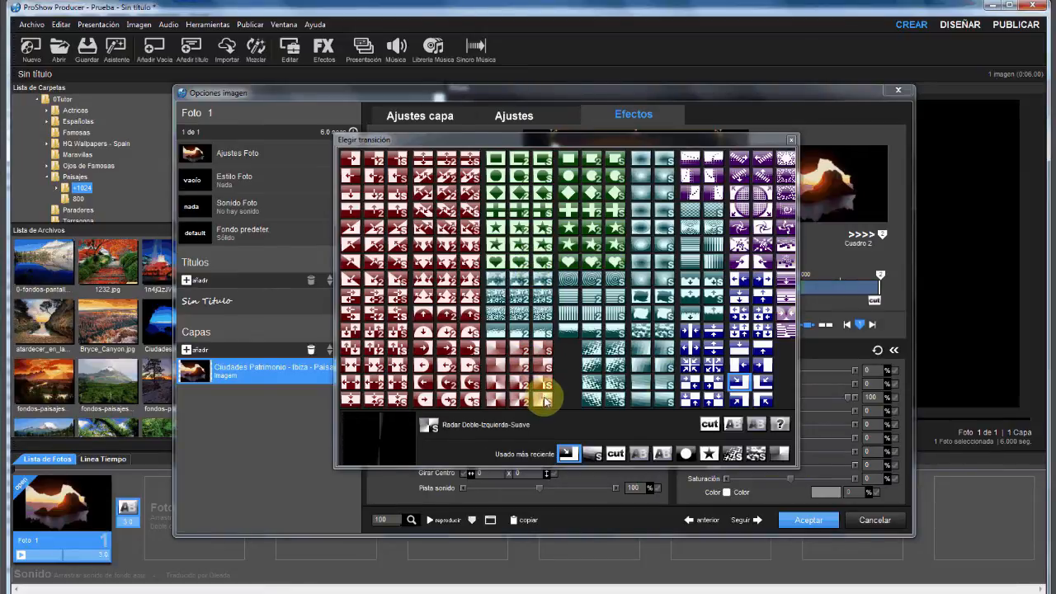
click(756, 423)
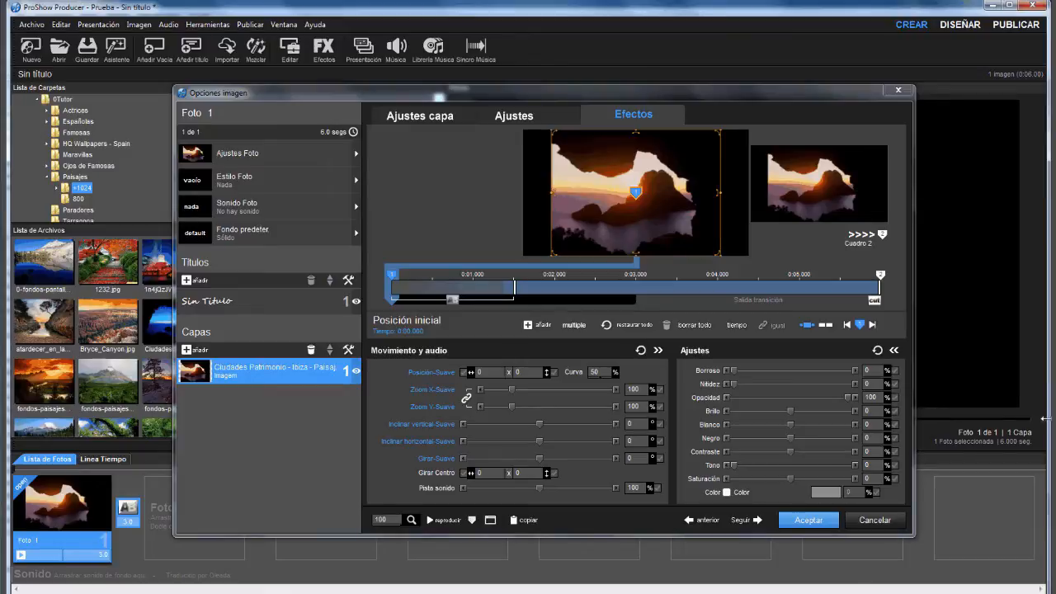
key(Return)
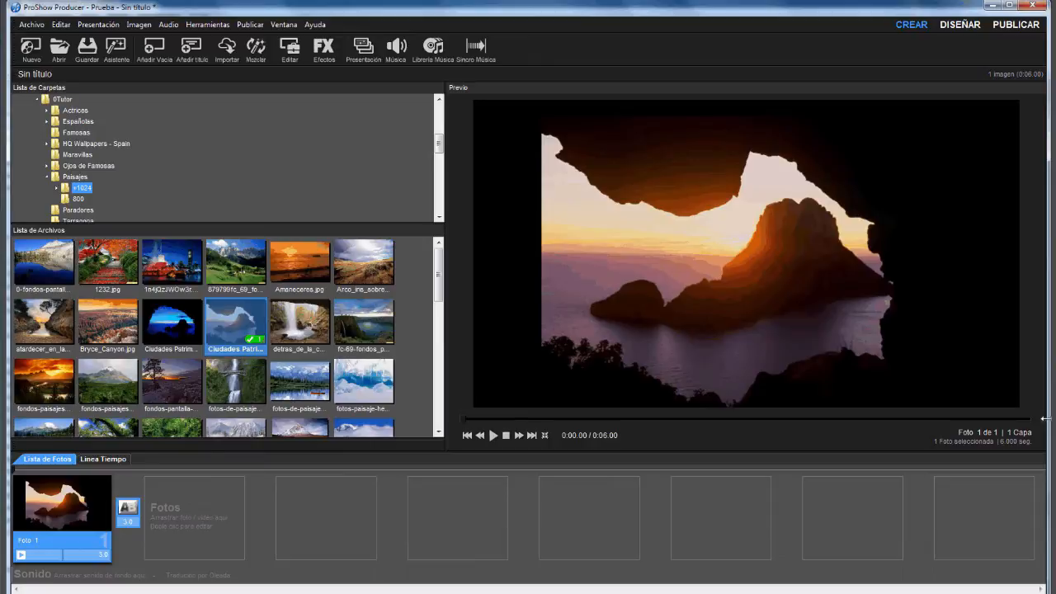
Reopen the effects of Foto 1 and replace the cut at the layer's entry with a Fundido (crossfade) transition.
double_click(63, 500)
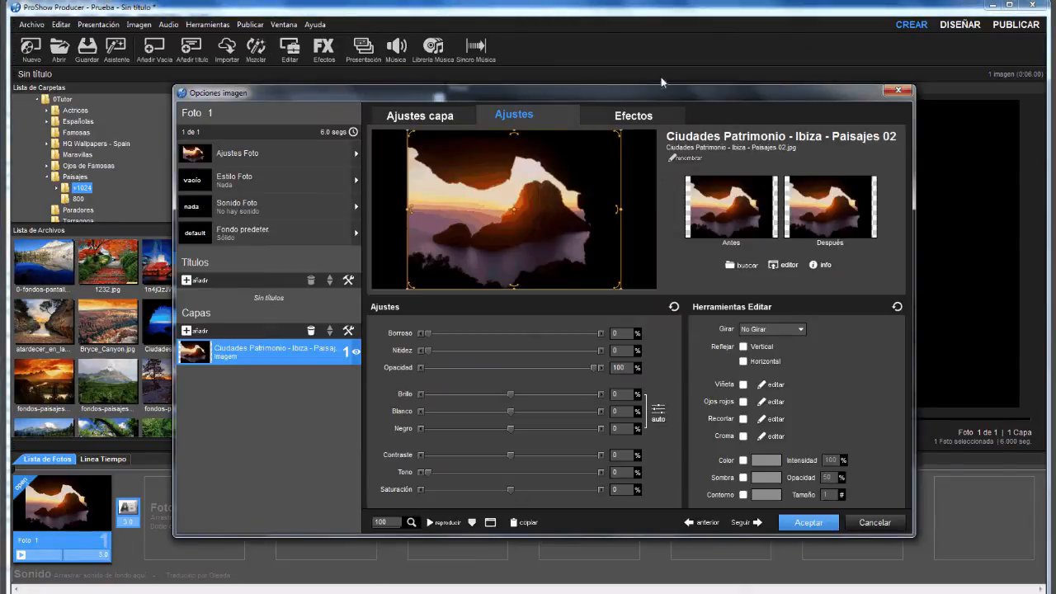
click(644, 117)
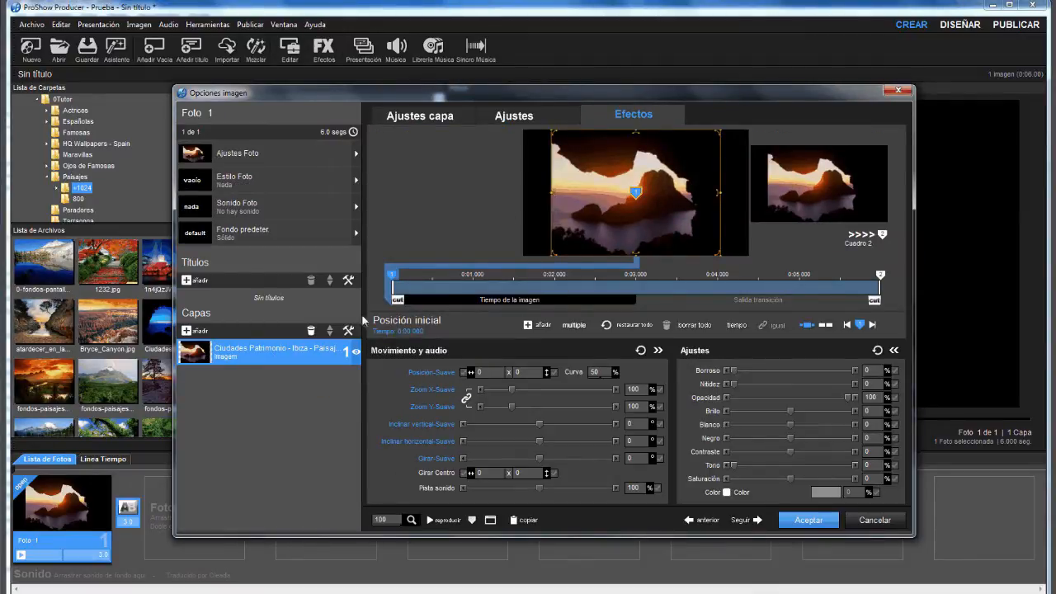
click(398, 300)
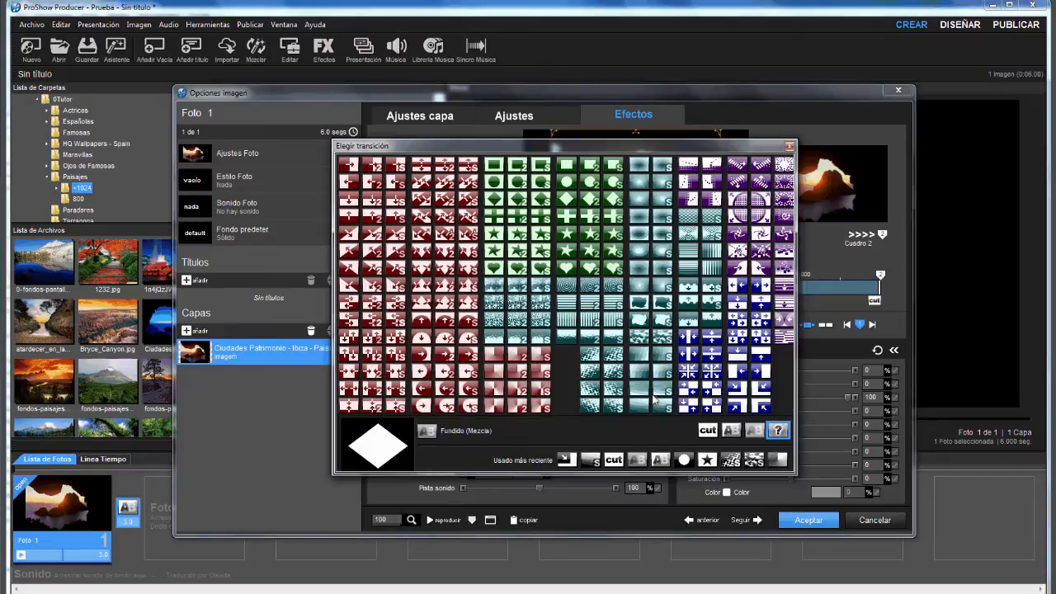
click(750, 431)
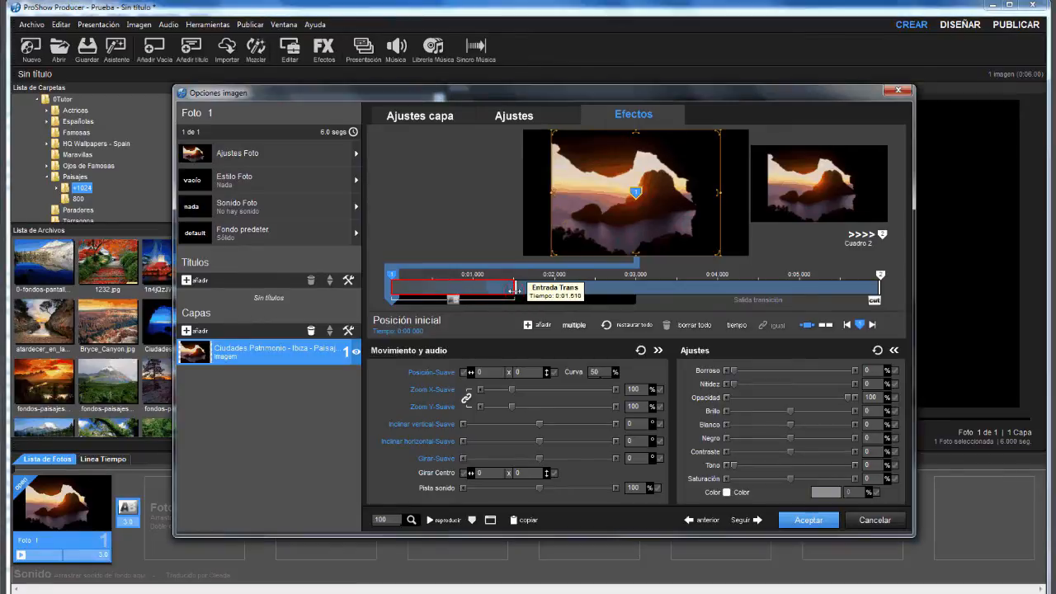
Shorten the layer's entry transition to about 1.01 seconds and accept that exact transition time.
drag(512, 288, 474, 287)
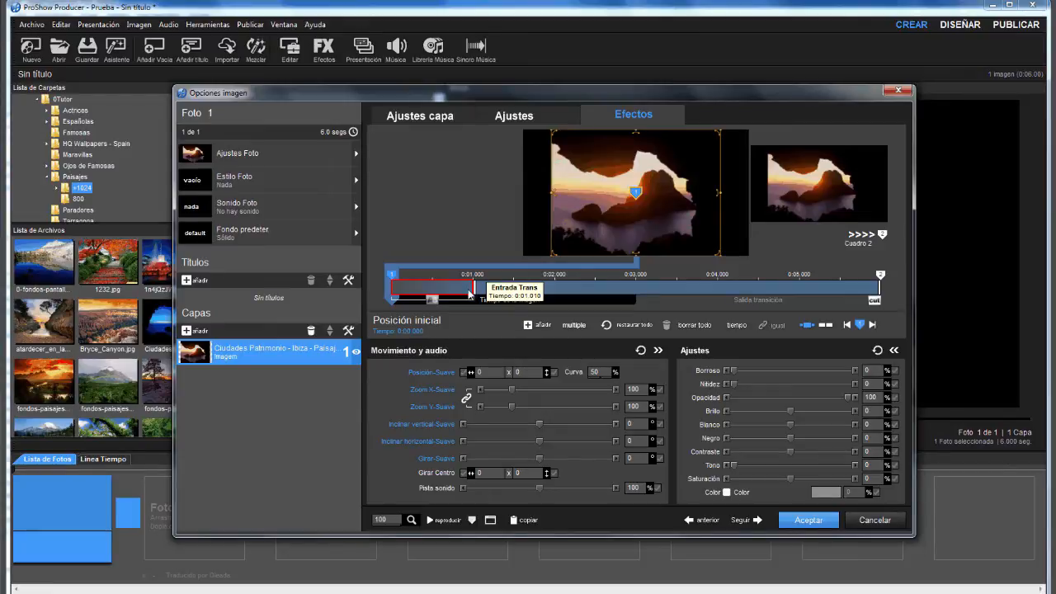
right_click(472, 292)
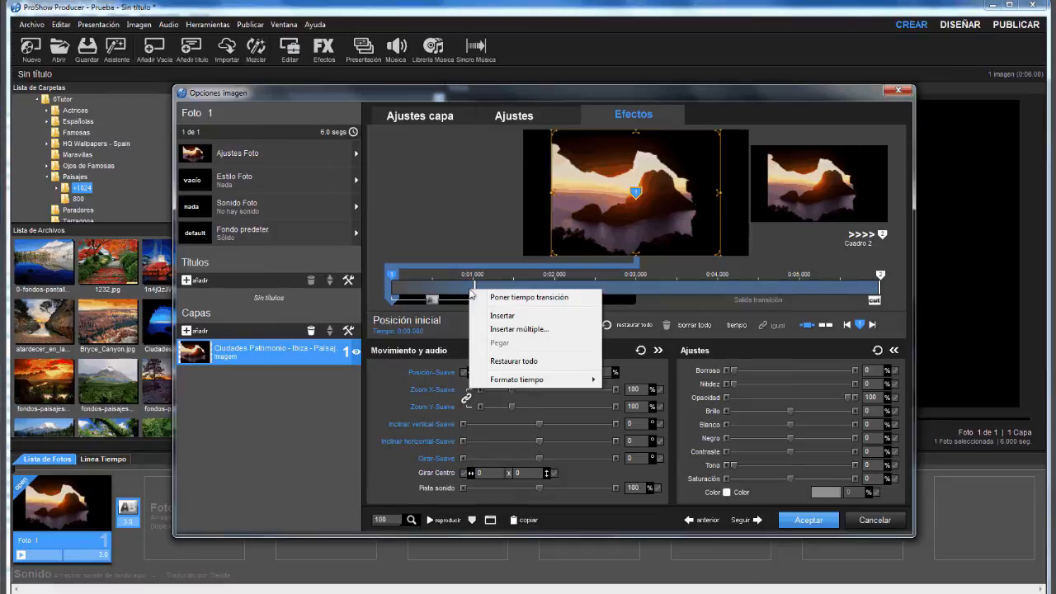
click(512, 297)
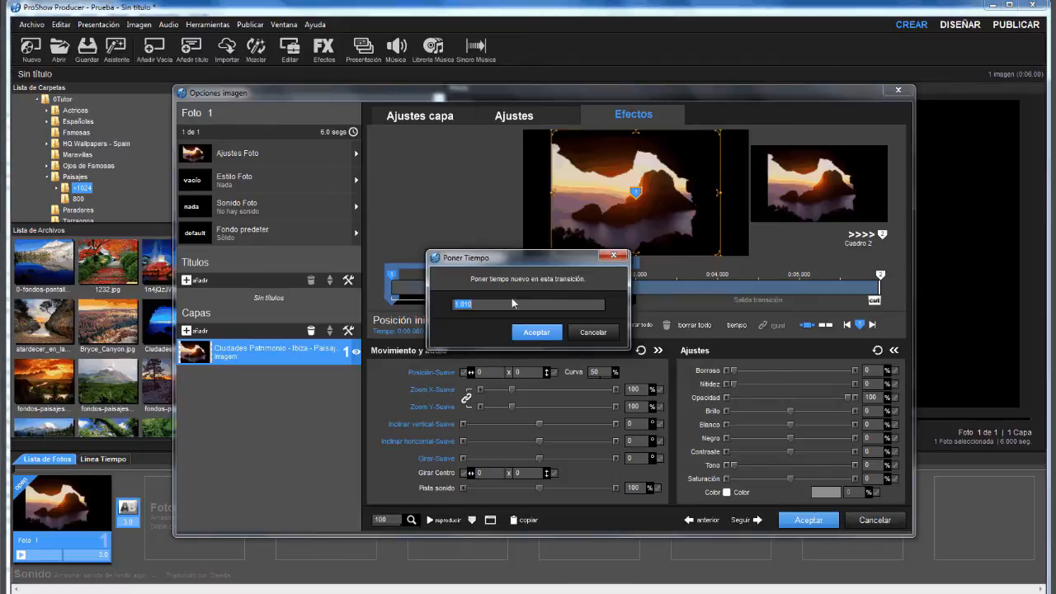
click(525, 331)
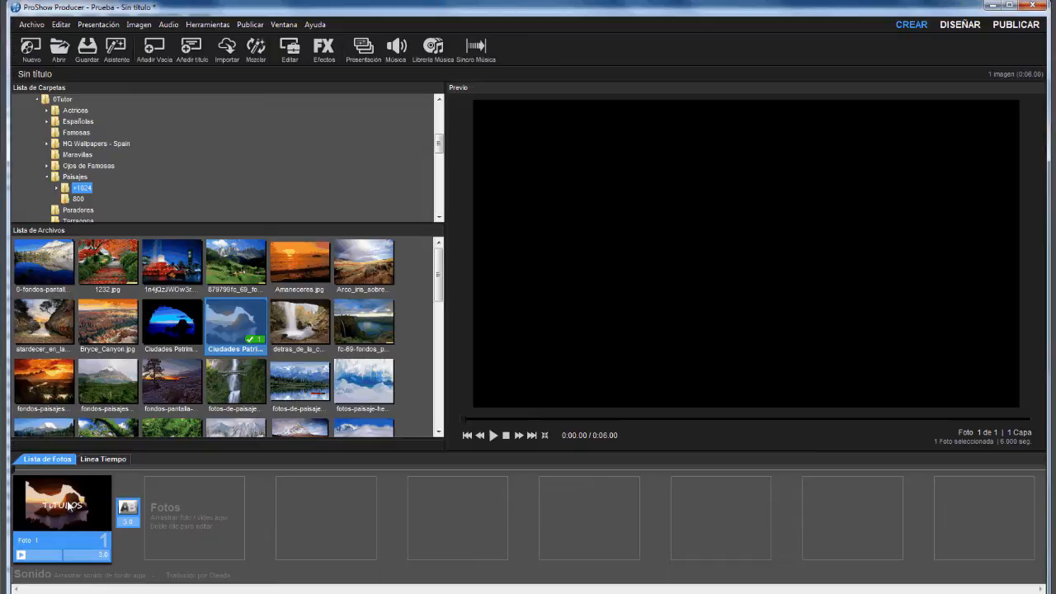
Open the effects of the Títulos title in Foto 1 and set its appear behaviour to Desvanecer entrada.
right_click(68, 505)
click(91, 547)
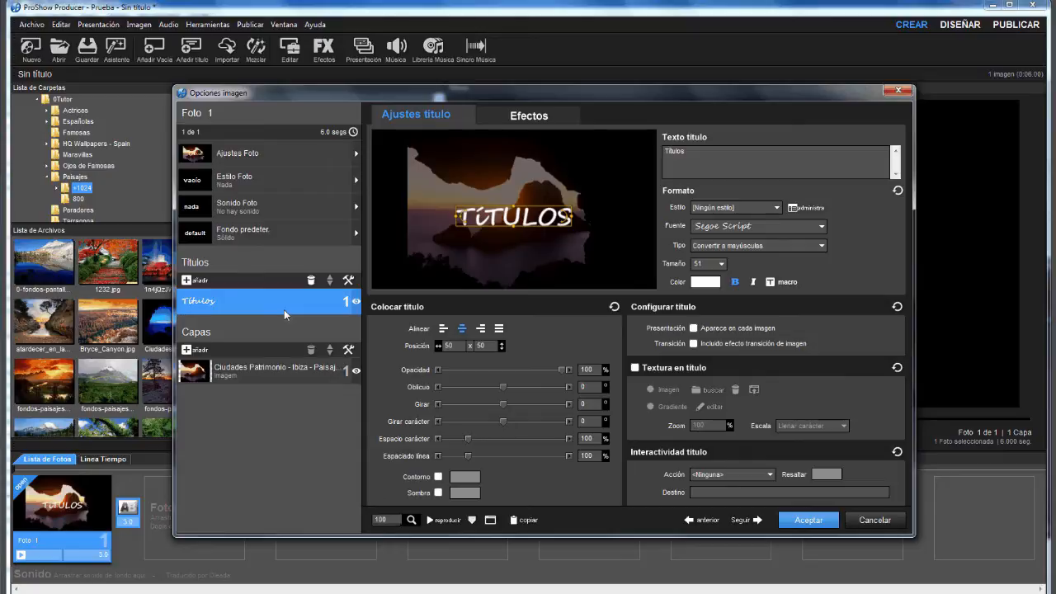
click(529, 116)
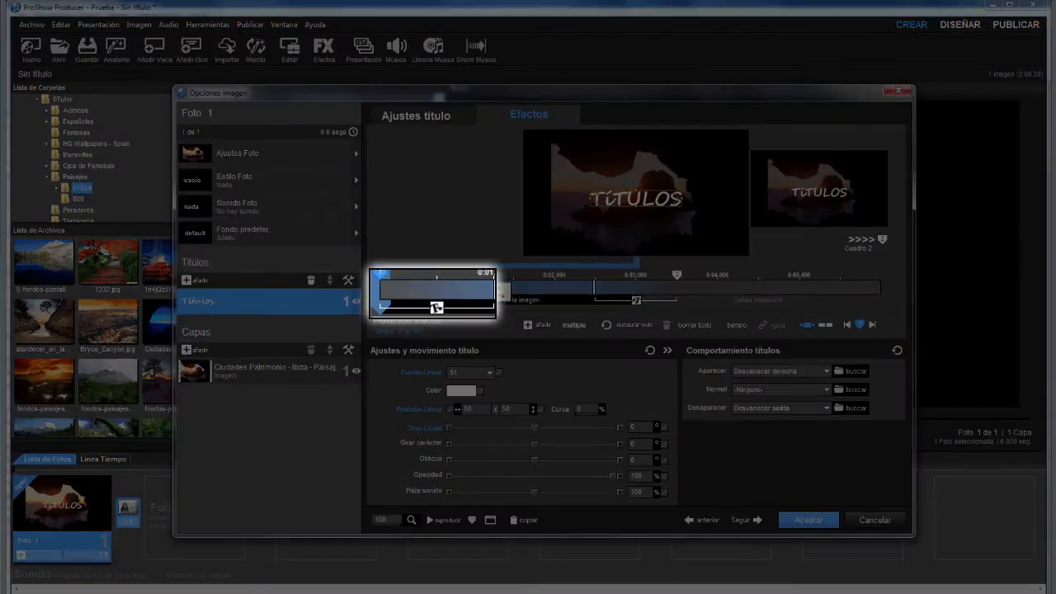
double_click(434, 302)
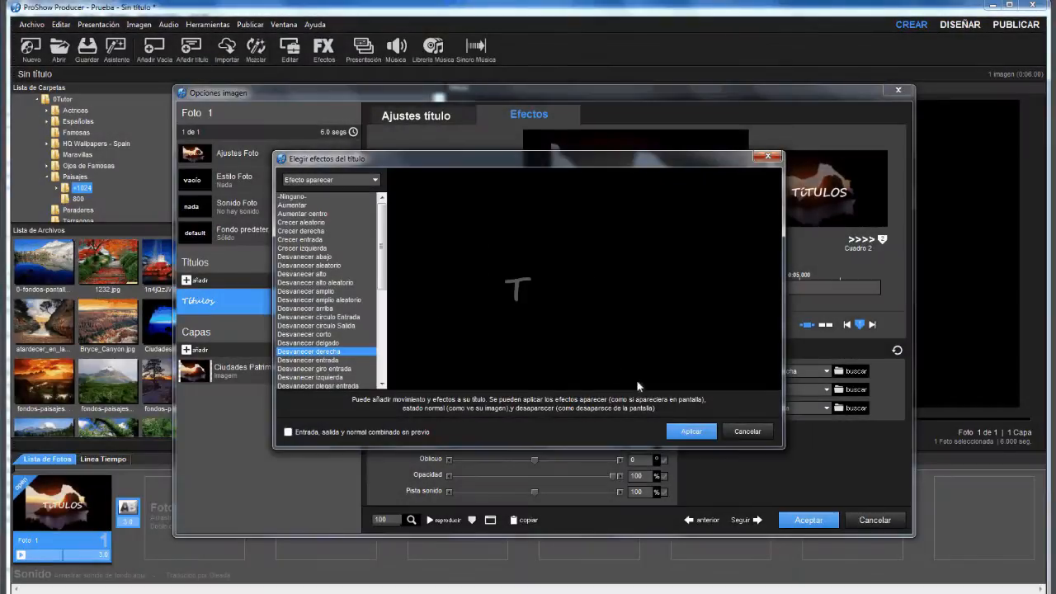
click(751, 432)
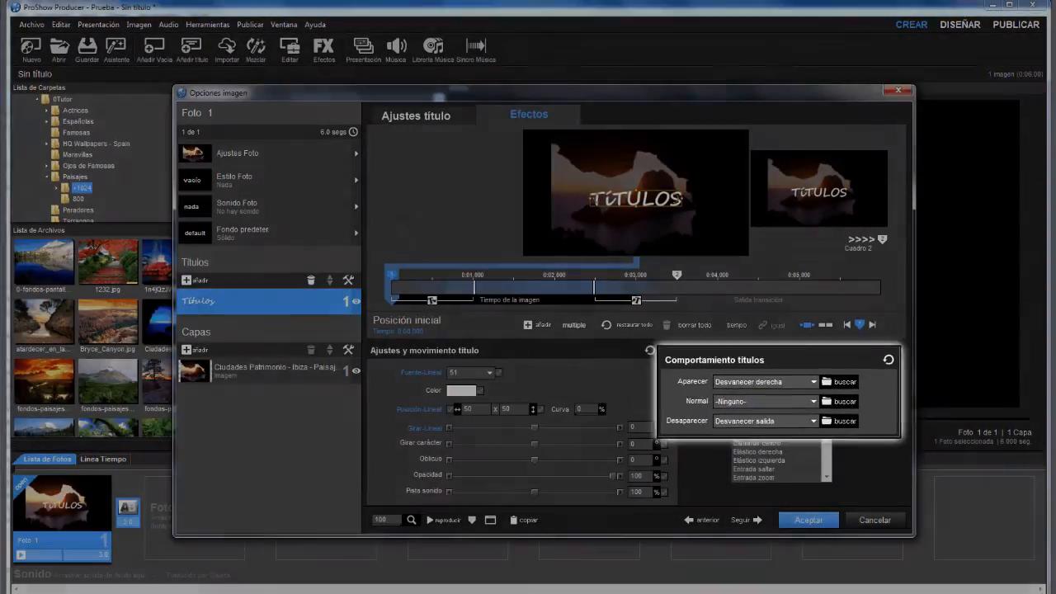
click(780, 372)
click(789, 392)
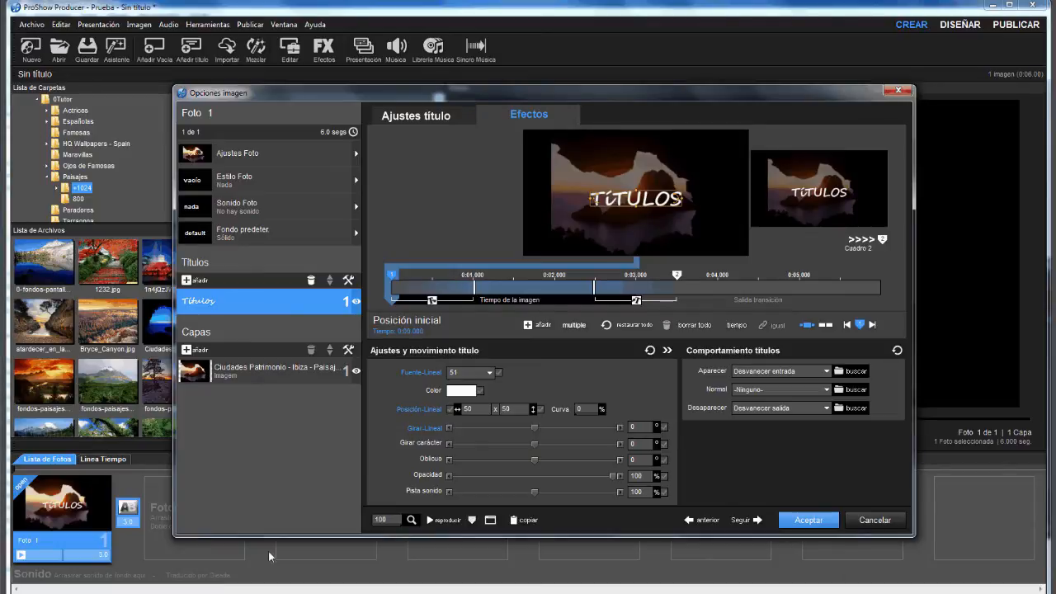
Adjust the duration of the title's entry effect on the timeline and set its exact time to 1.5 seconds.
drag(475, 287, 486, 287)
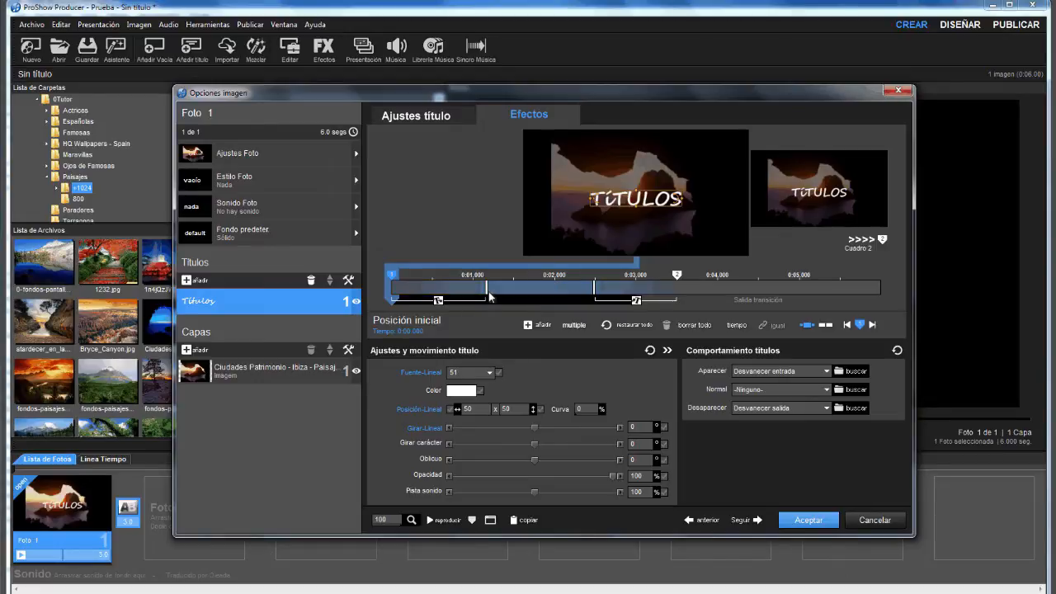
drag(487, 287, 472, 287)
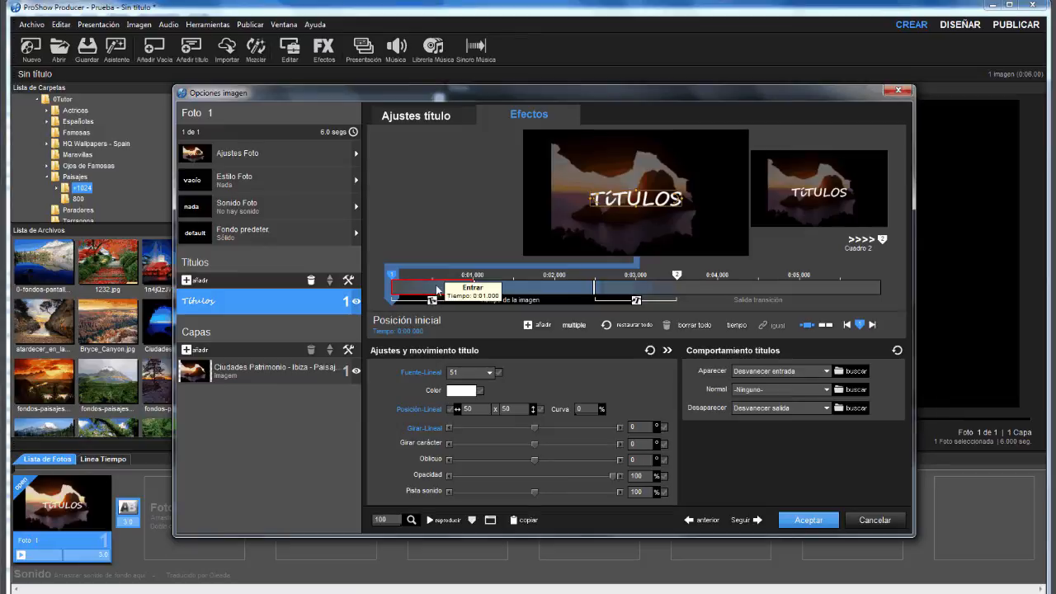
right_click(438, 289)
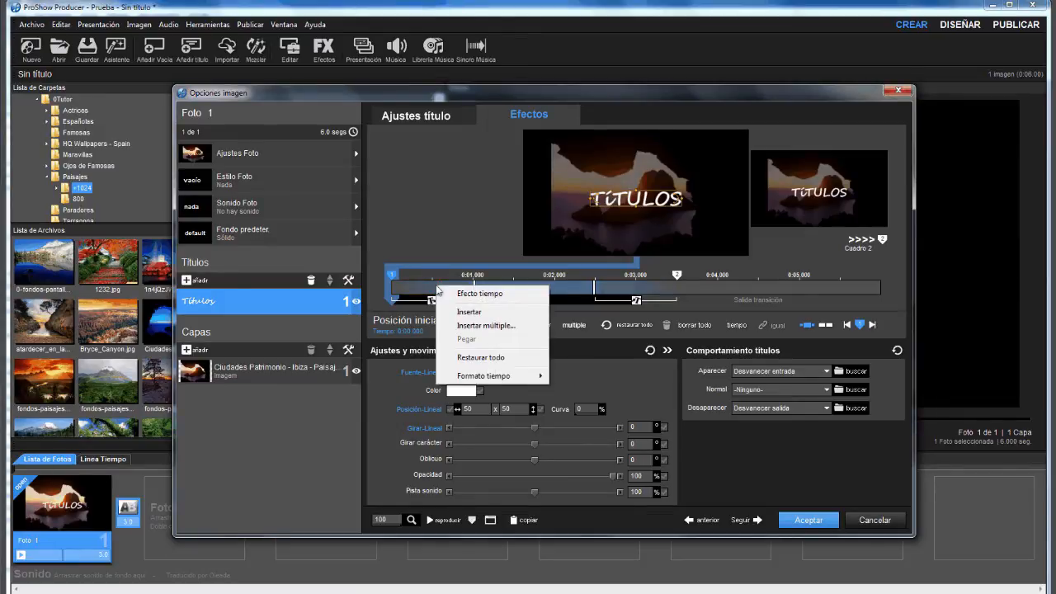
click(460, 294)
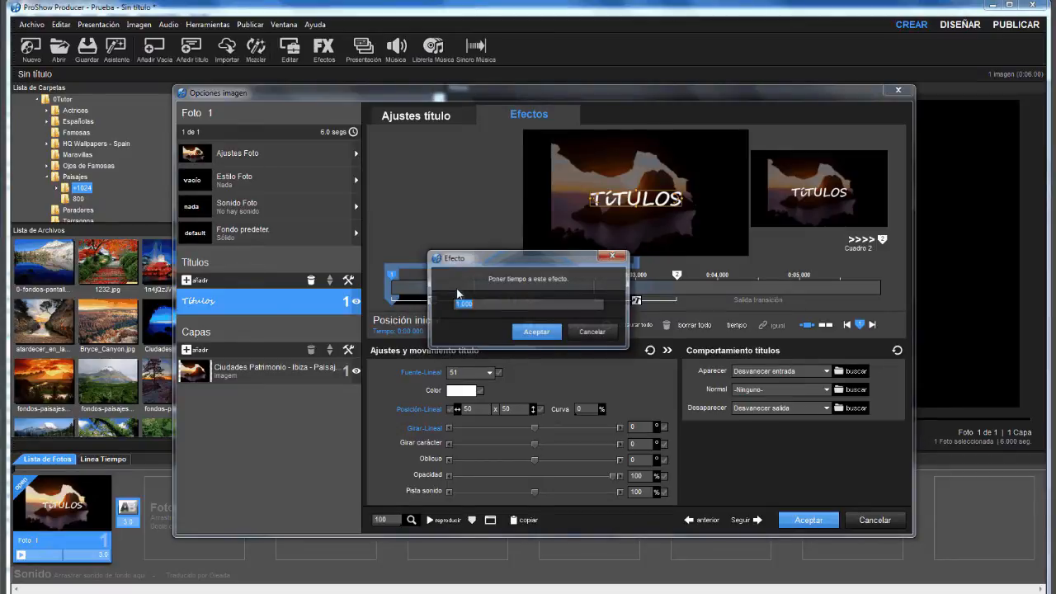
text(1.5)
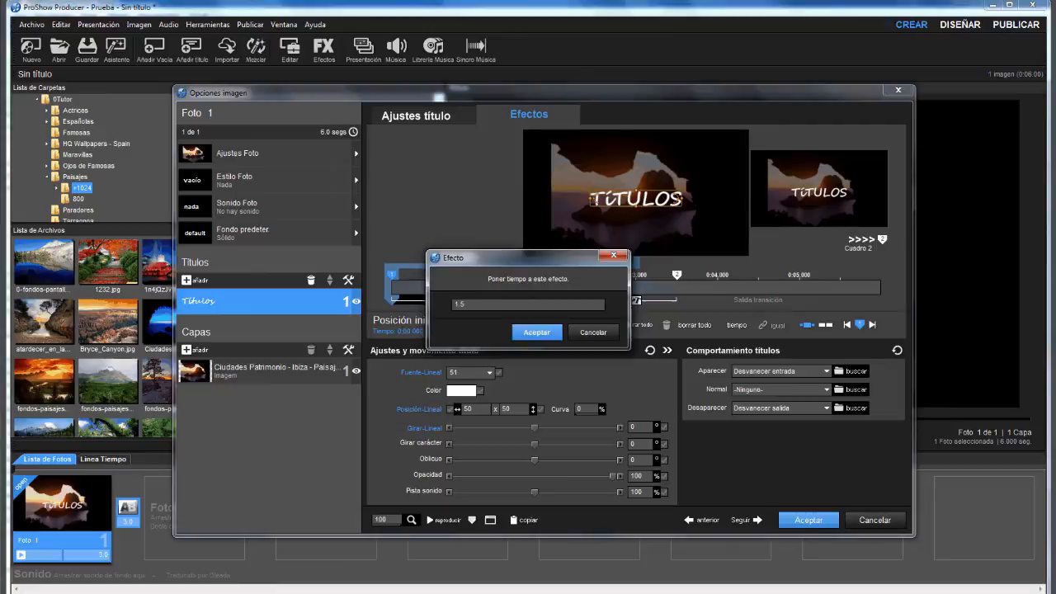
key(Return)
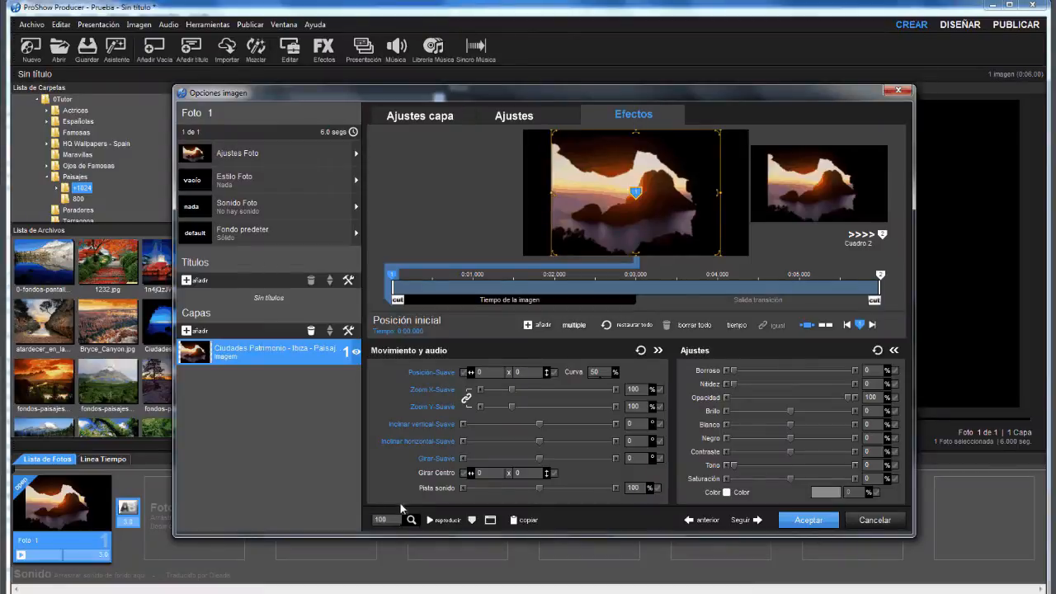
Preview the photo layer, switch to the side-by-side view of two keyframes, and play the preview again.
click(446, 521)
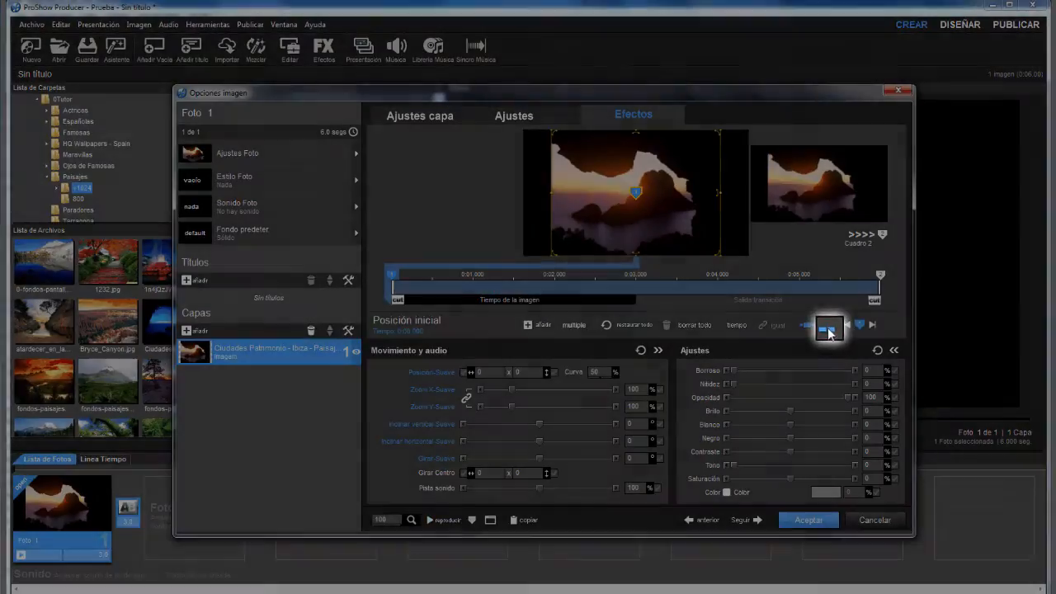
click(826, 328)
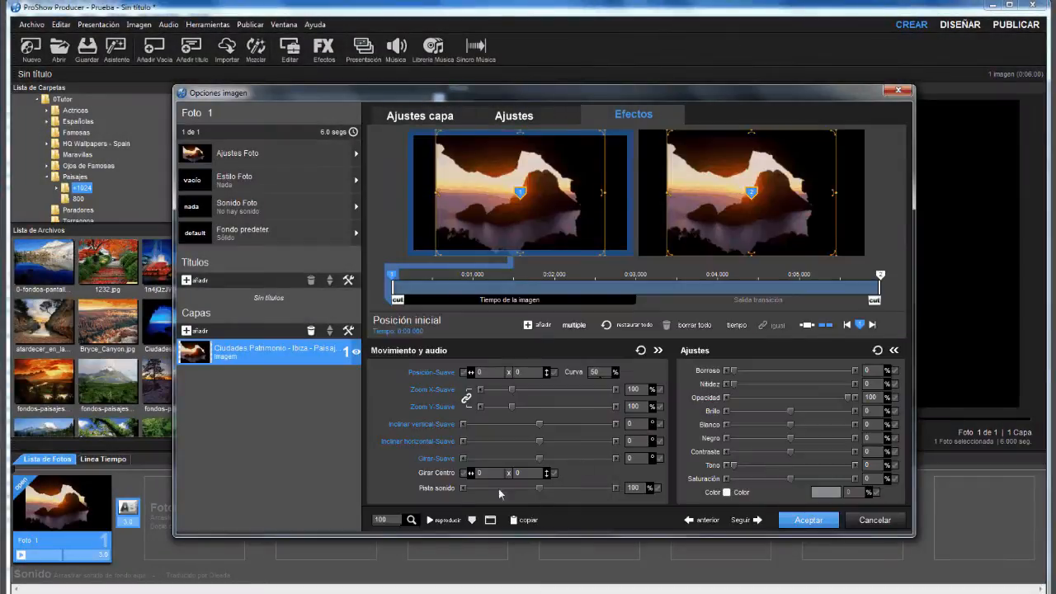
click(443, 521)
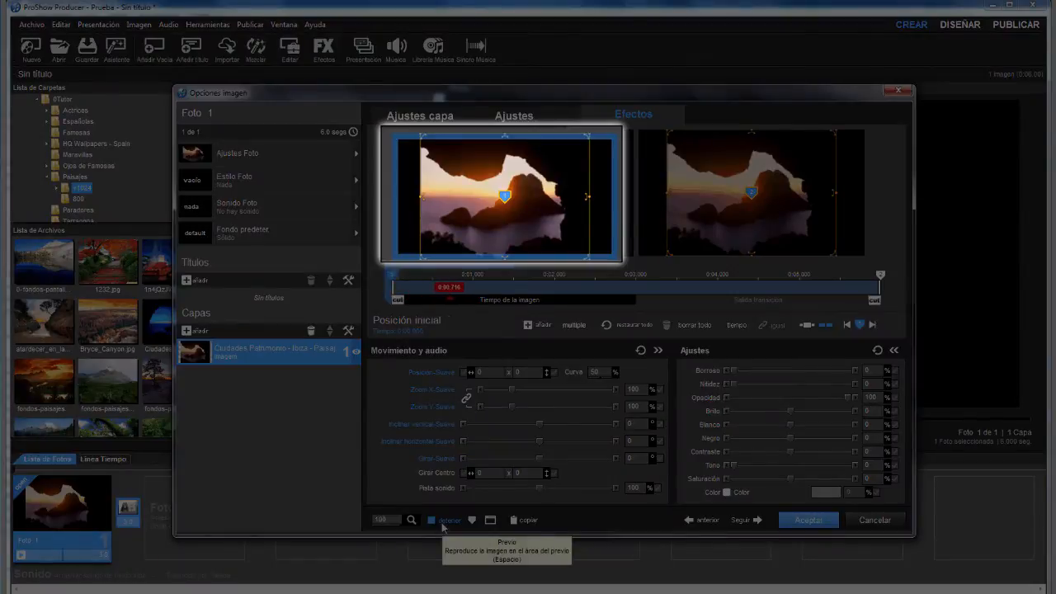
Stop the preview, accept the image options, and reopen the effects of Foto 1.
click(446, 521)
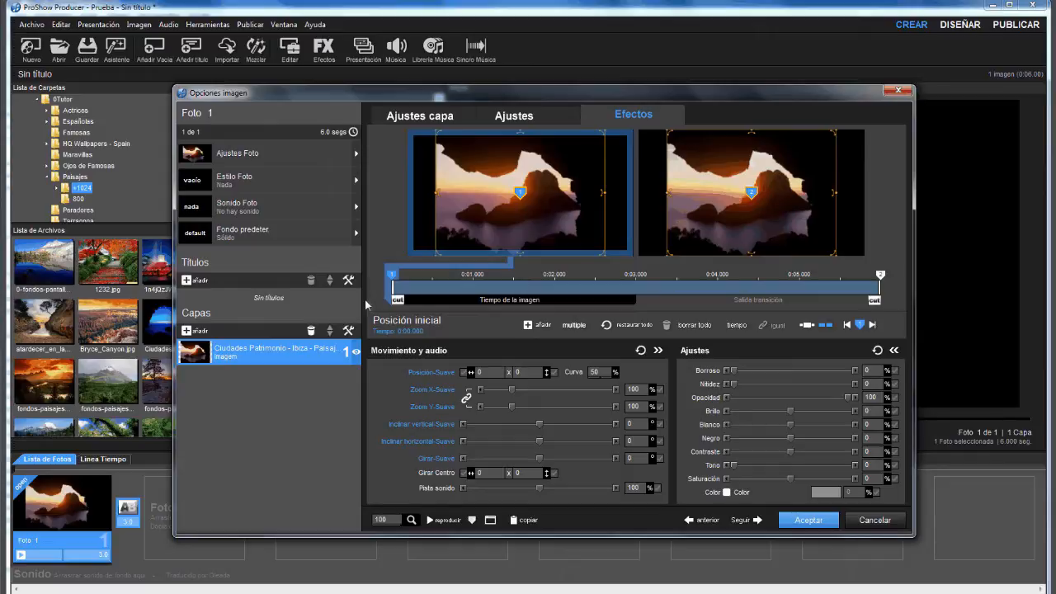
key(Return)
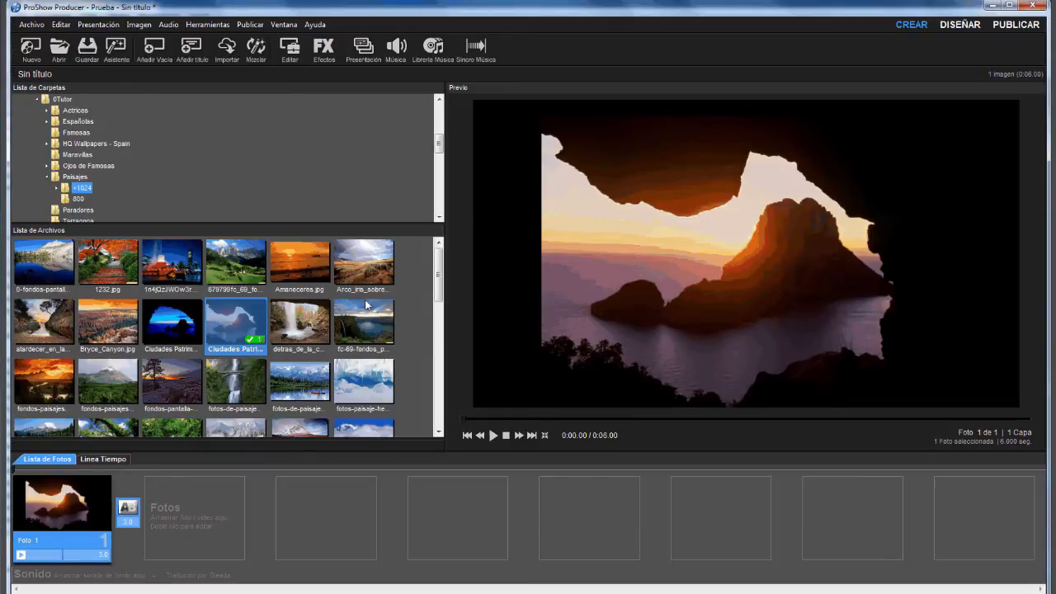
key(ctrl+e)
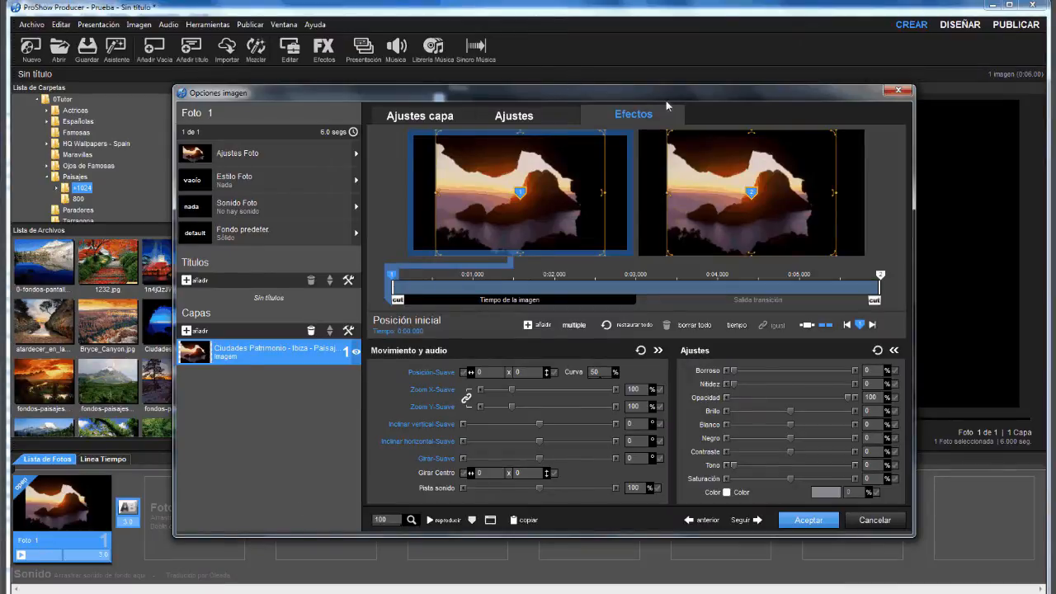
Set the layer's linked X and Y zoom to 60 % at the final position and 65 % at the initial position.
click(743, 194)
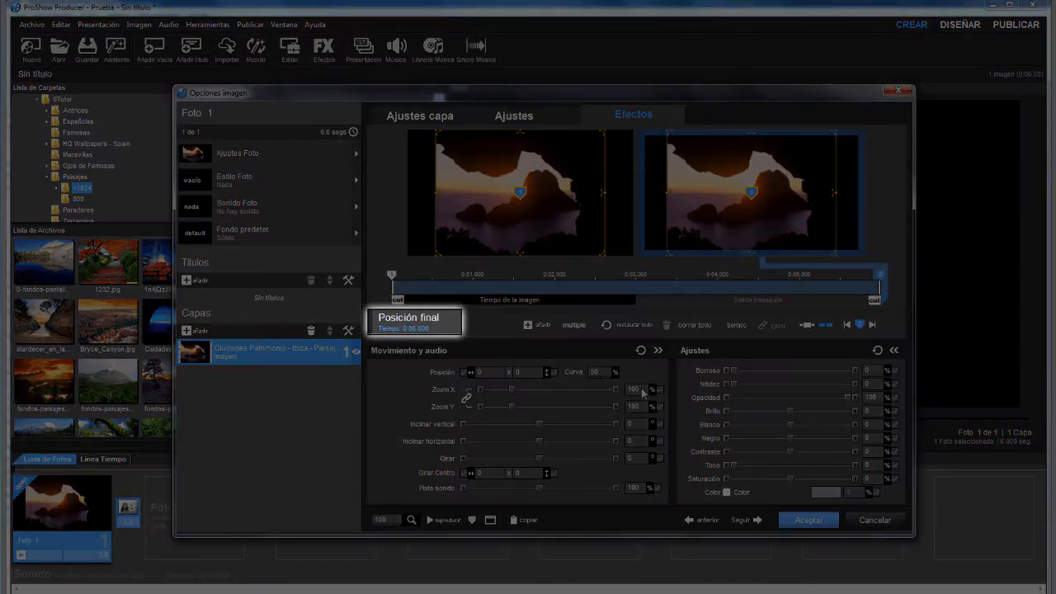
double_click(643, 393)
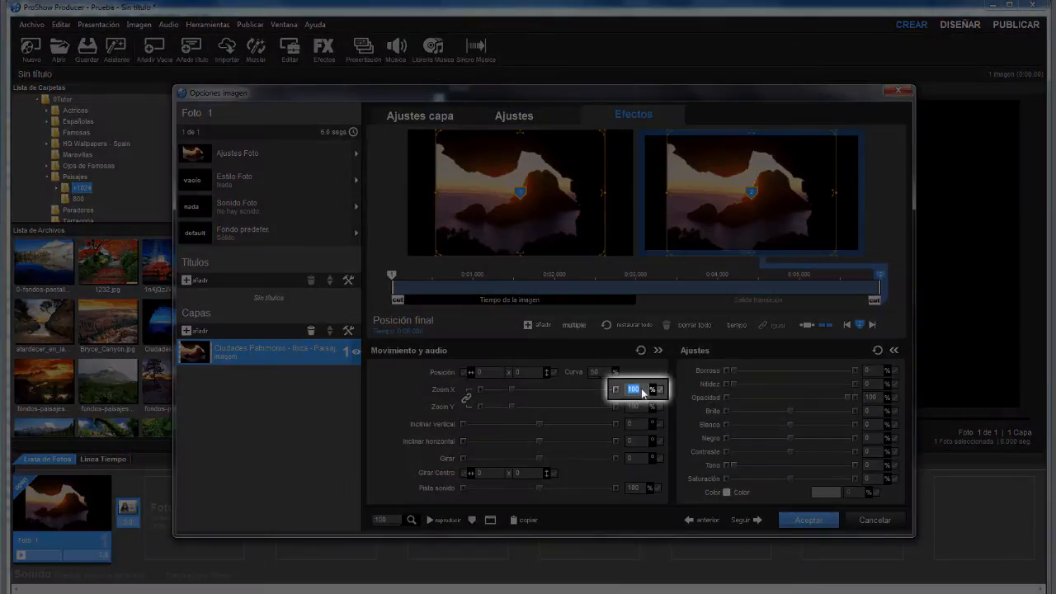
text(60)
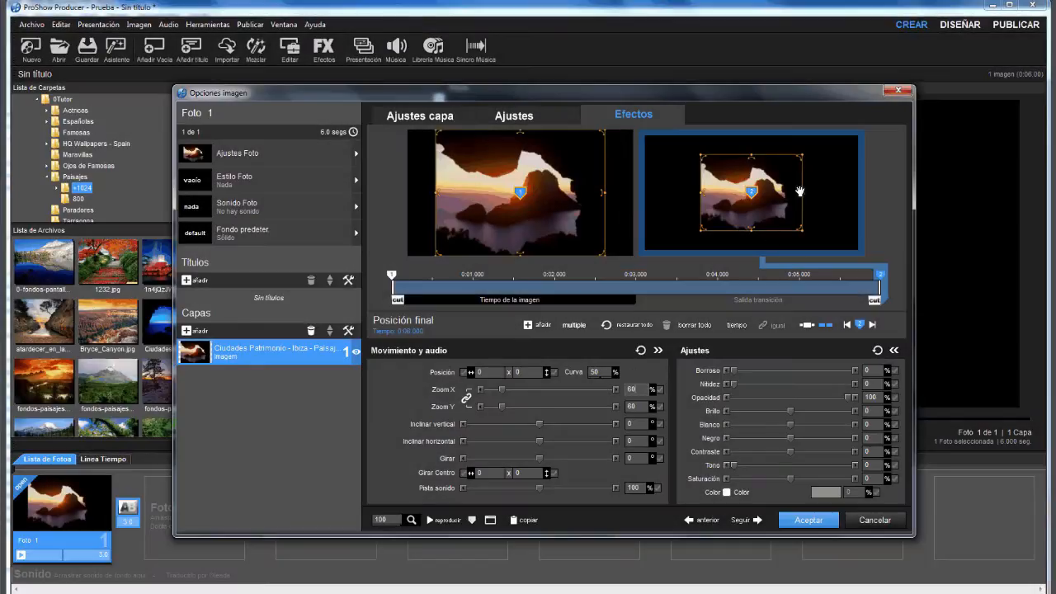
click(518, 192)
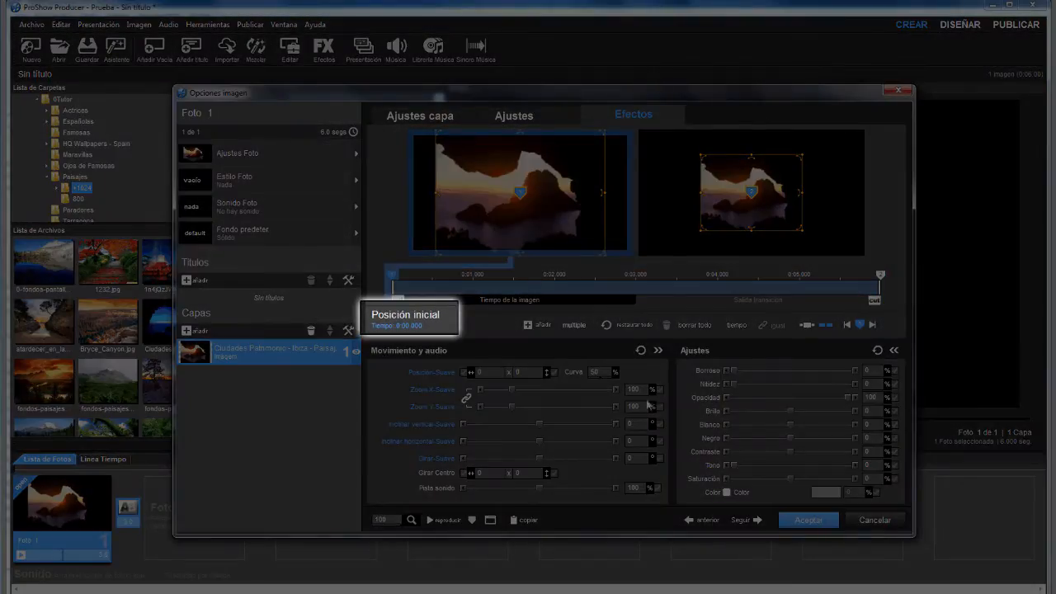
double_click(644, 390)
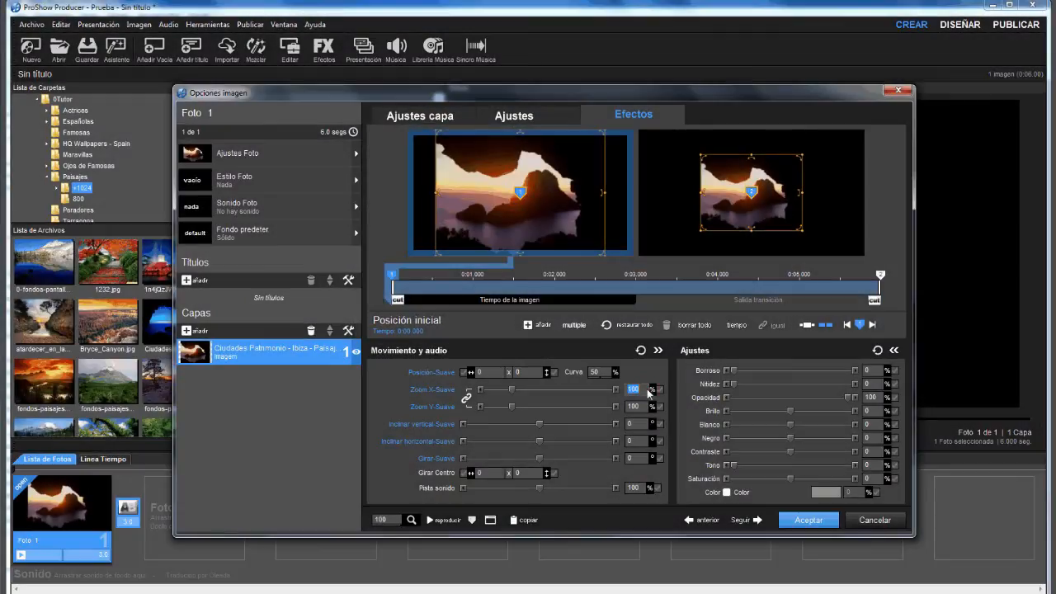
text(6)
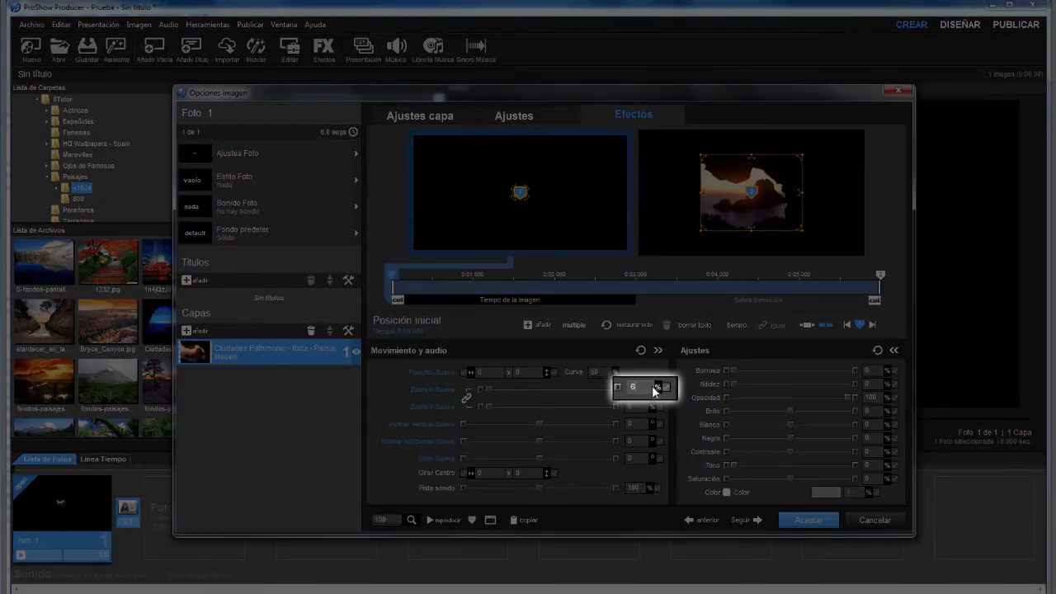
text(5)
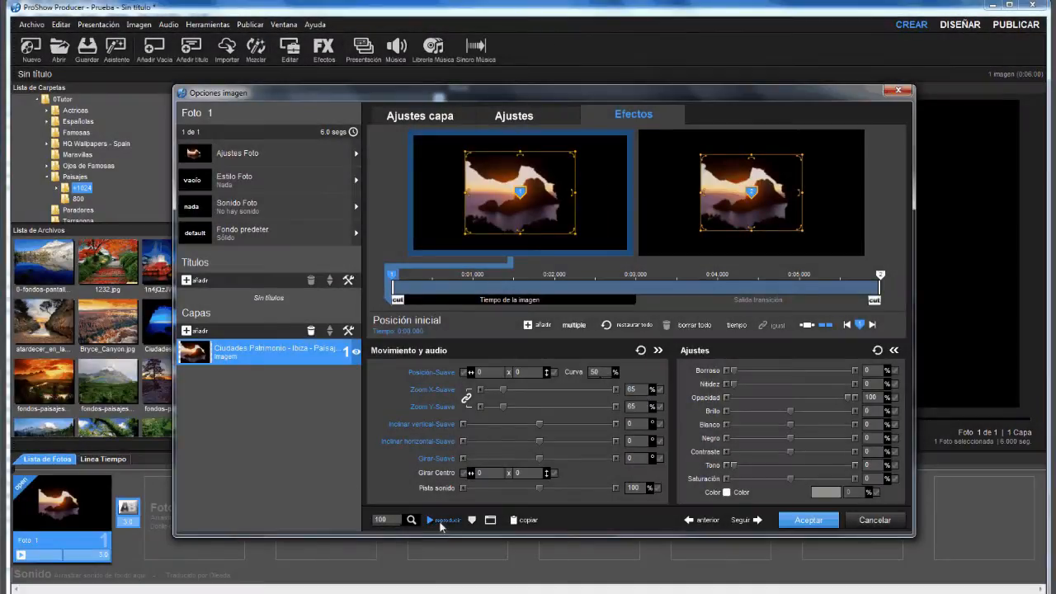
Preview the zoom motion, add a keyframe at 3 seconds, and preview the layer again.
click(442, 522)
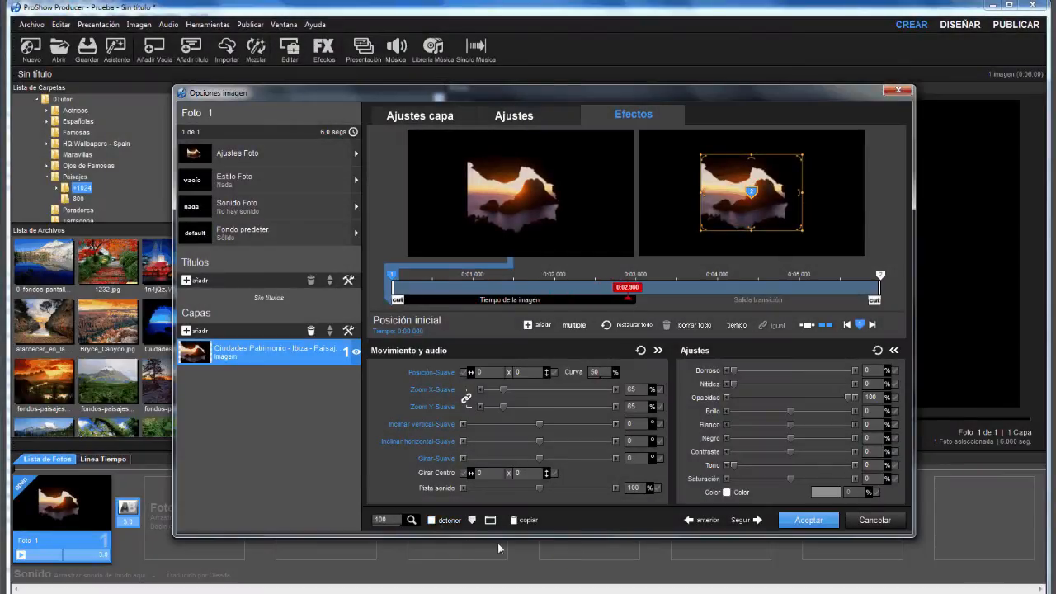
click(520, 192)
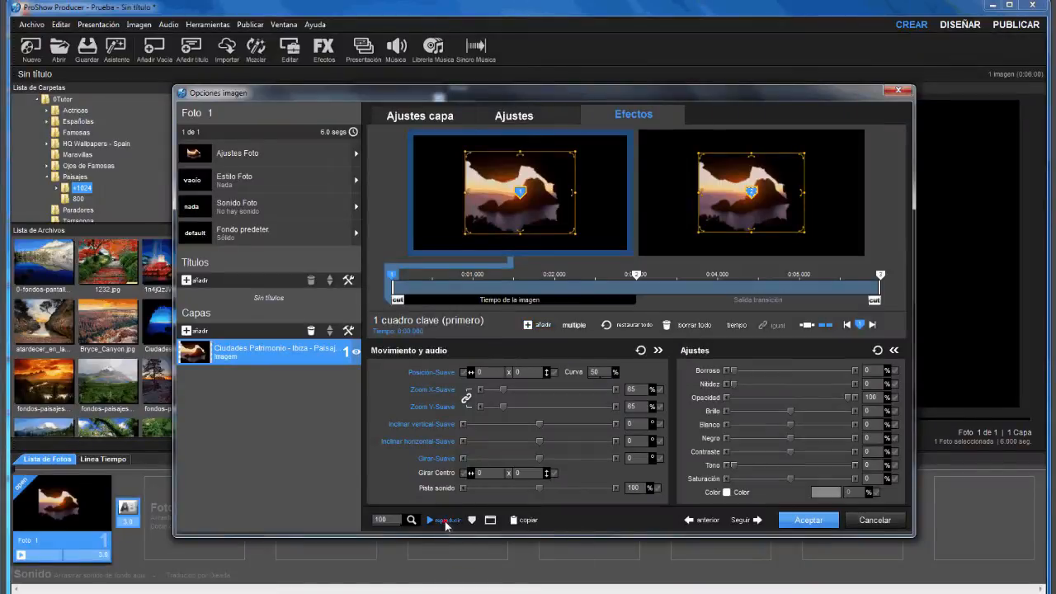
click(446, 522)
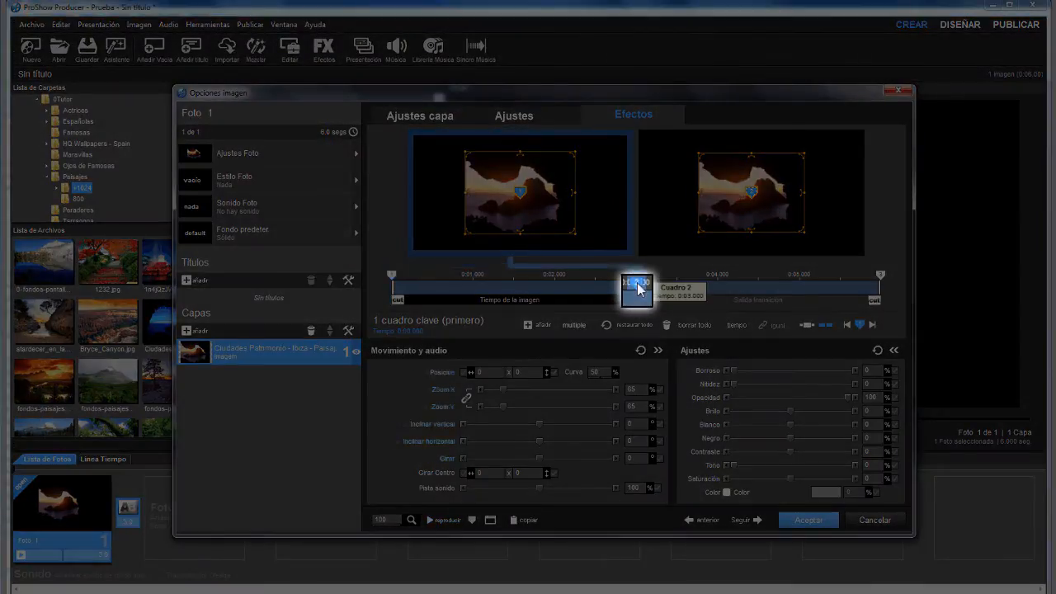
Select the 3-second keyframe and set its X and Y zoom to 50 %.
click(637, 287)
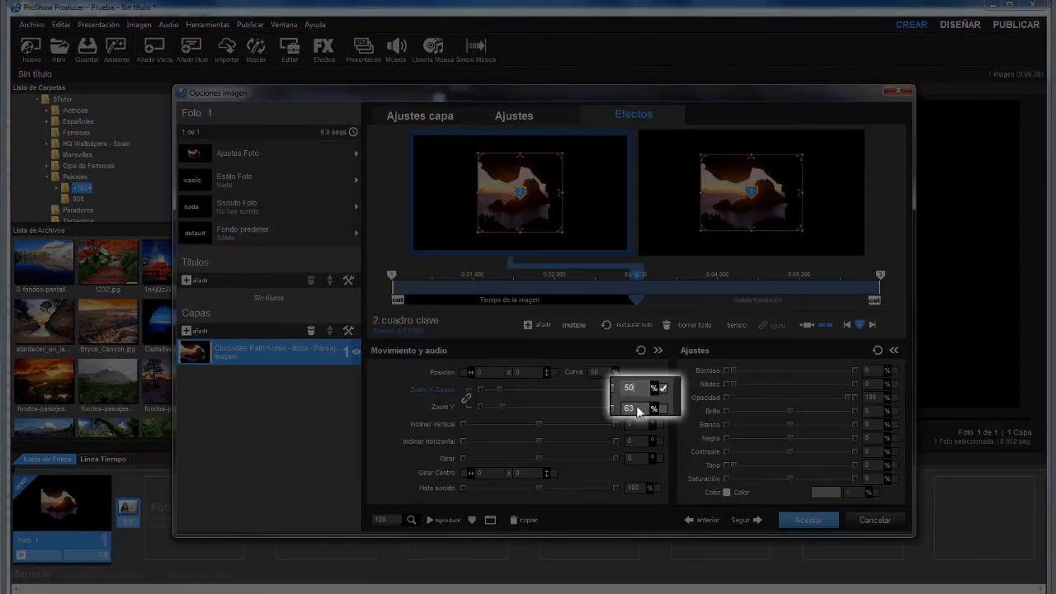
double_click(636, 408)
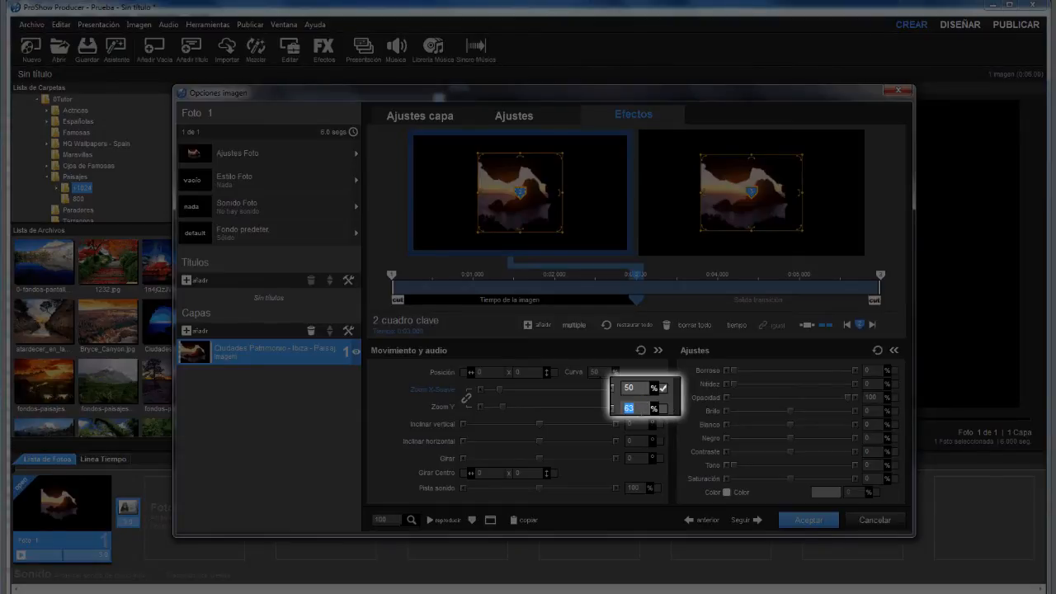
text(50)
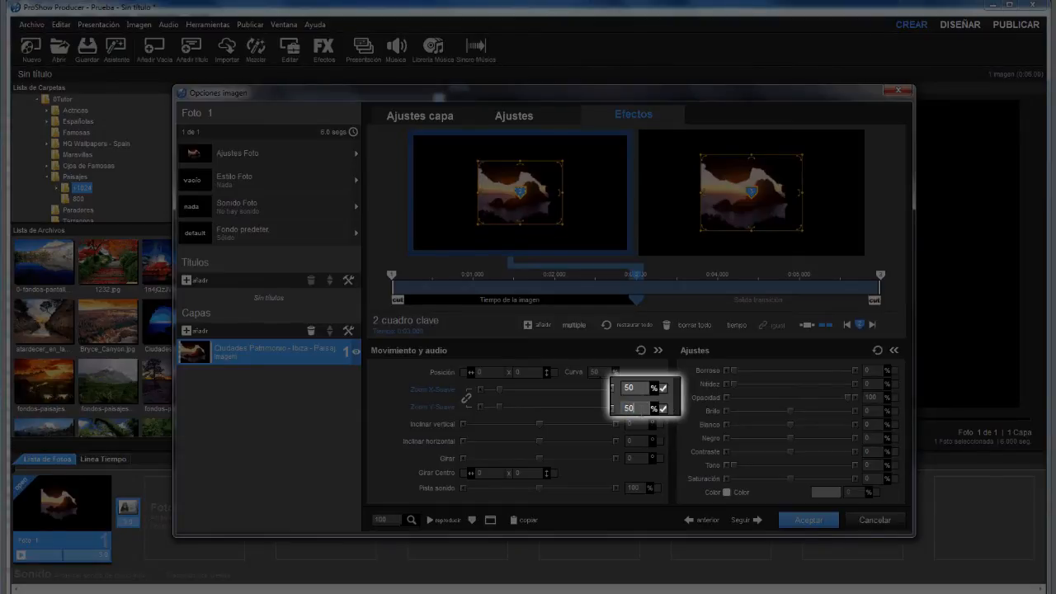
Set both the X and Y zoom of the 3-second keyframe to 63 %.
click(637, 388)
text(63)
click(647, 410)
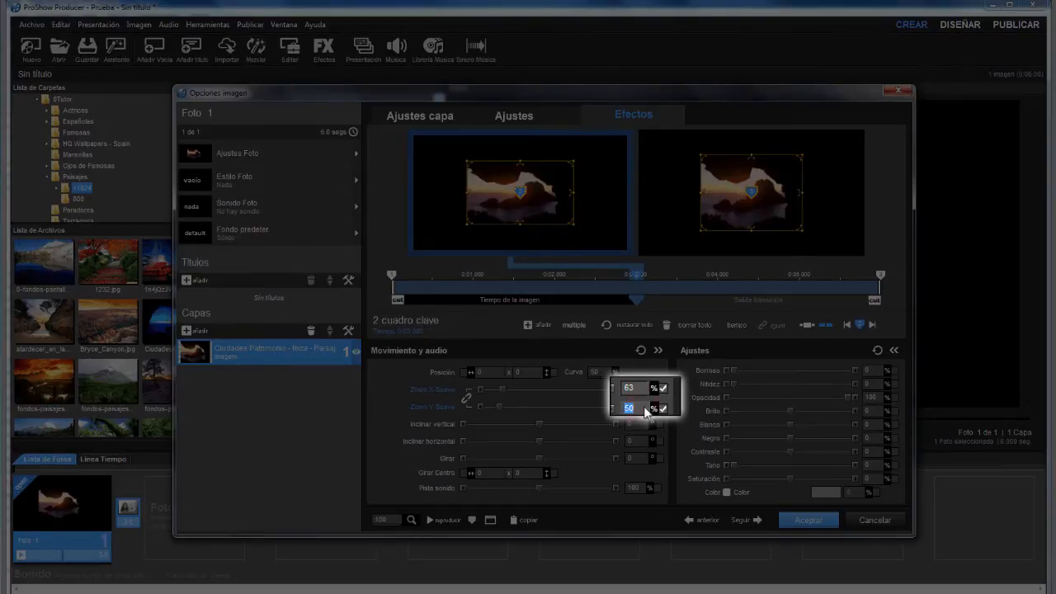
text(63)
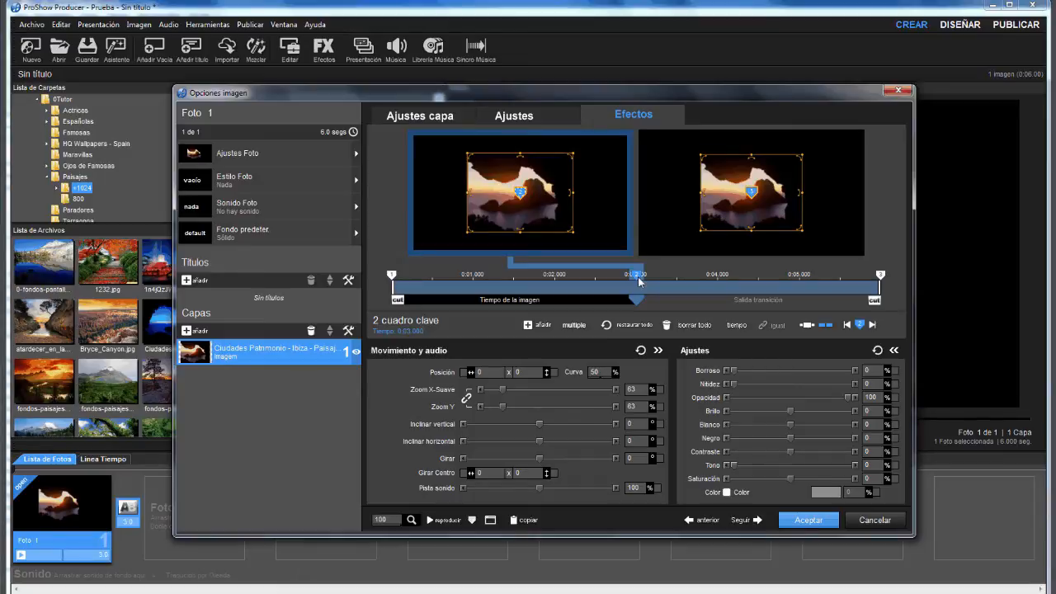
Apply Pausa movimiento to the 3-second keyframe and preview the resulting motion.
right_click(636, 279)
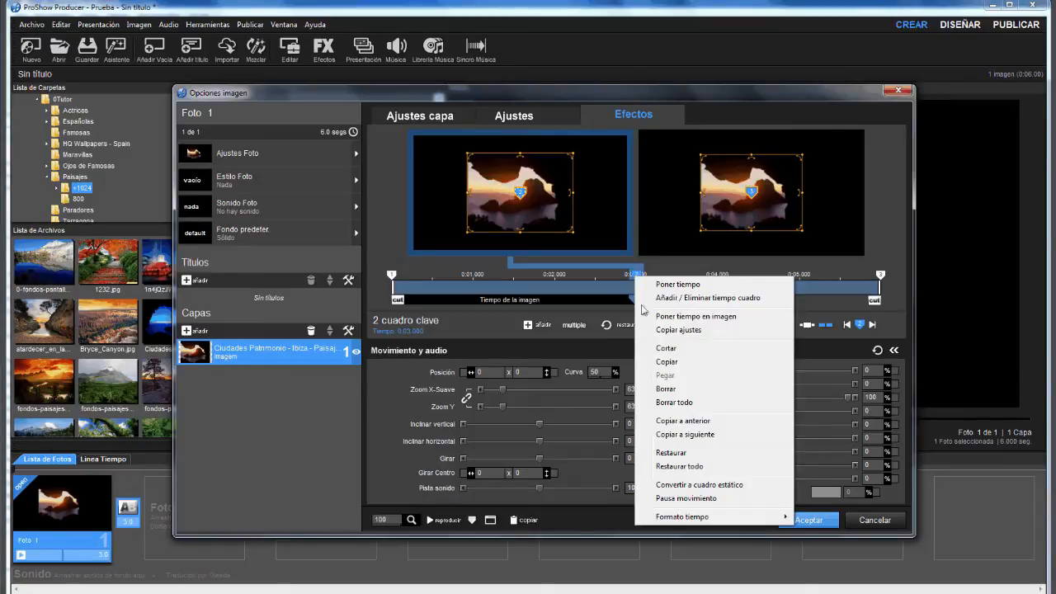
click(713, 499)
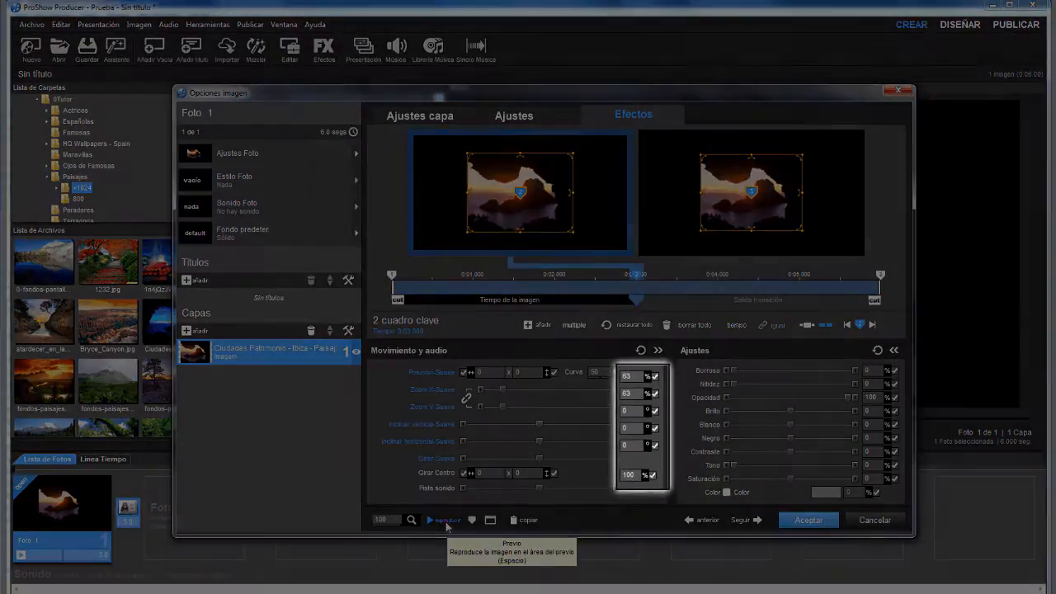
click(444, 521)
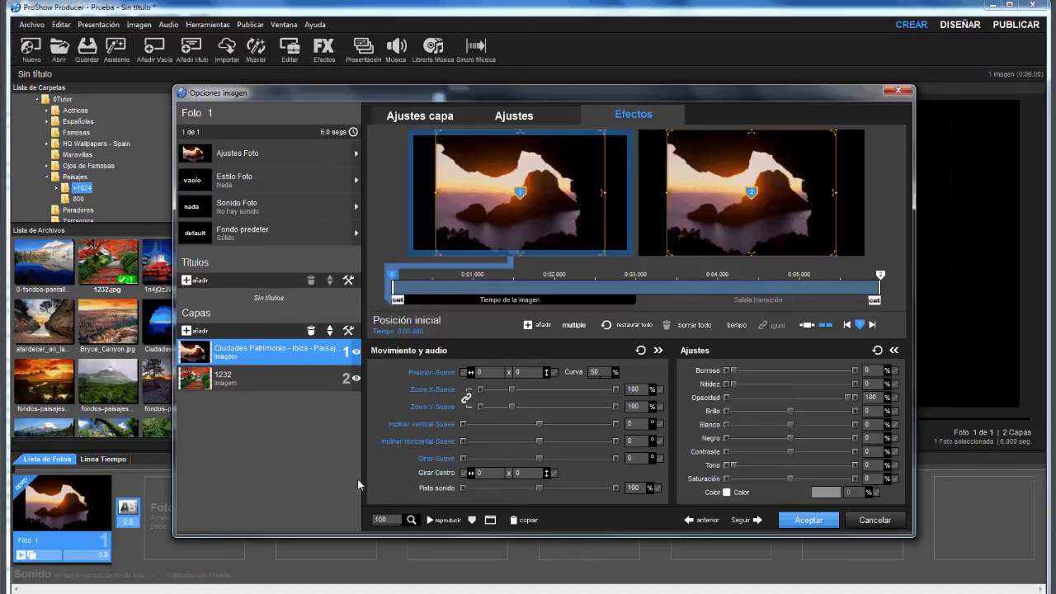
Set the base zoom of both the Ciudades Patrimonio - Ibiza and 1232 layers to 45 % in their layer settings.
click(415, 122)
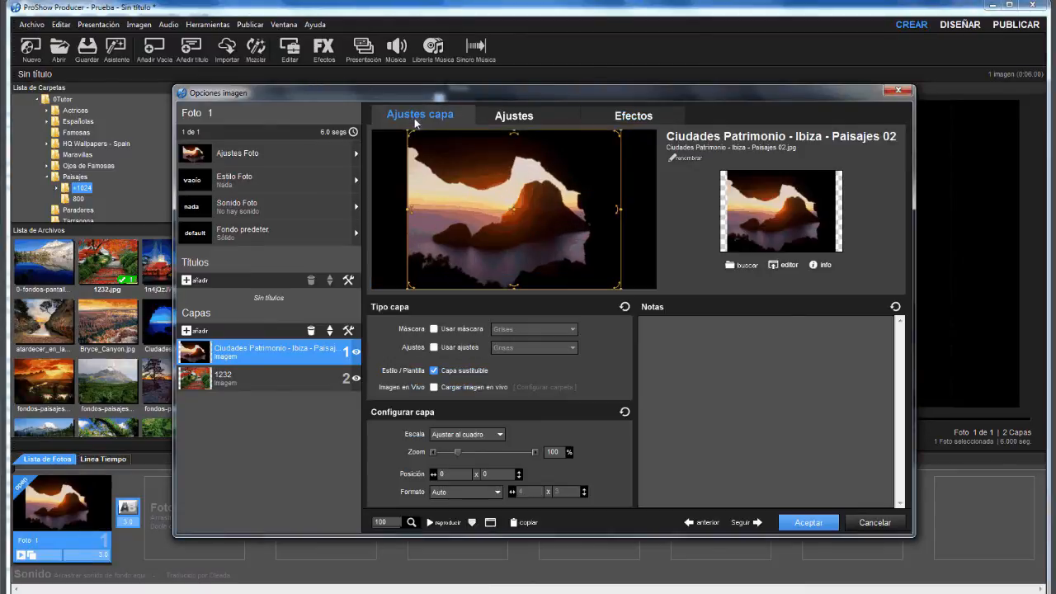
double_click(561, 455)
text(45)
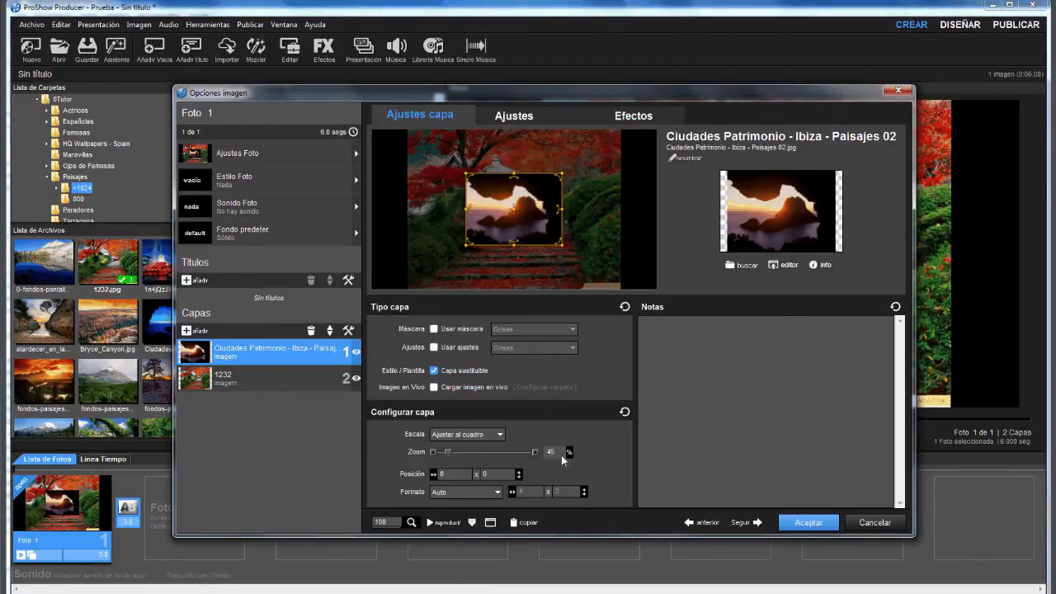
click(244, 381)
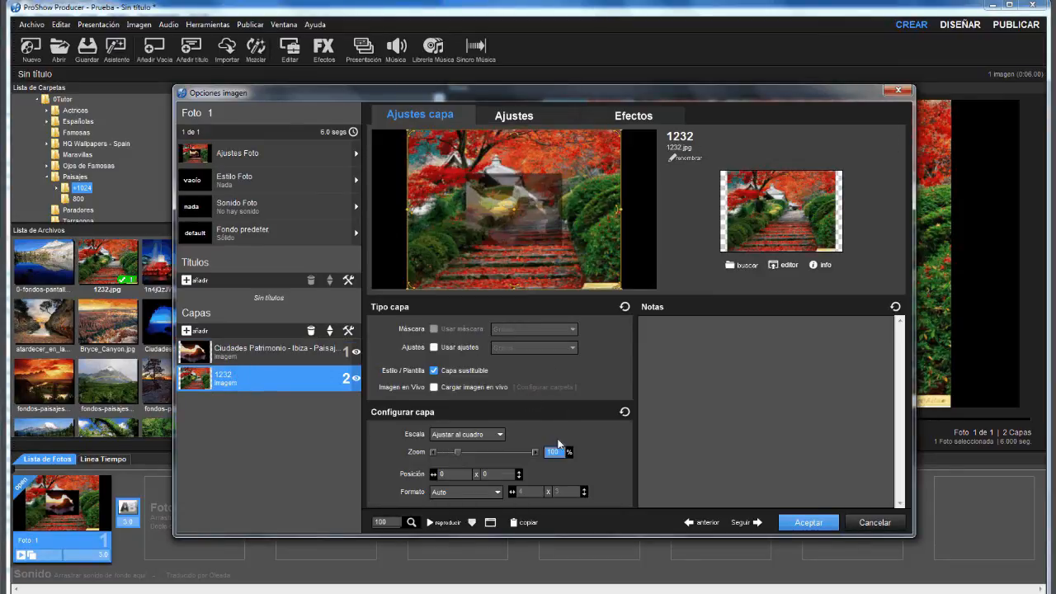
text(45)
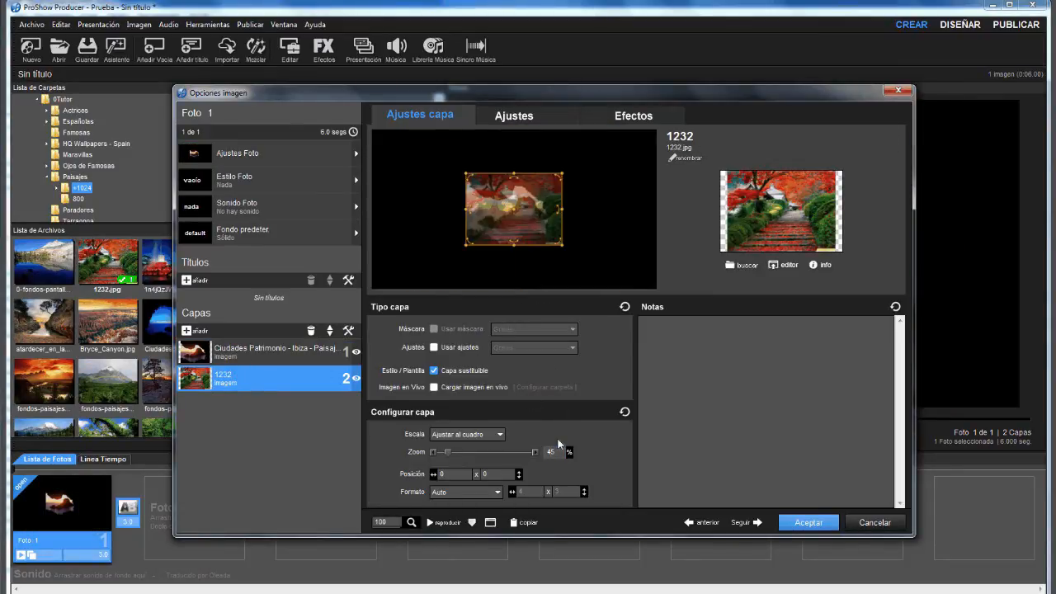
Open the effects of the Ciudades Patrimonio - Ibiza layer and add a keyframe at 3 seconds after its initial position.
click(297, 347)
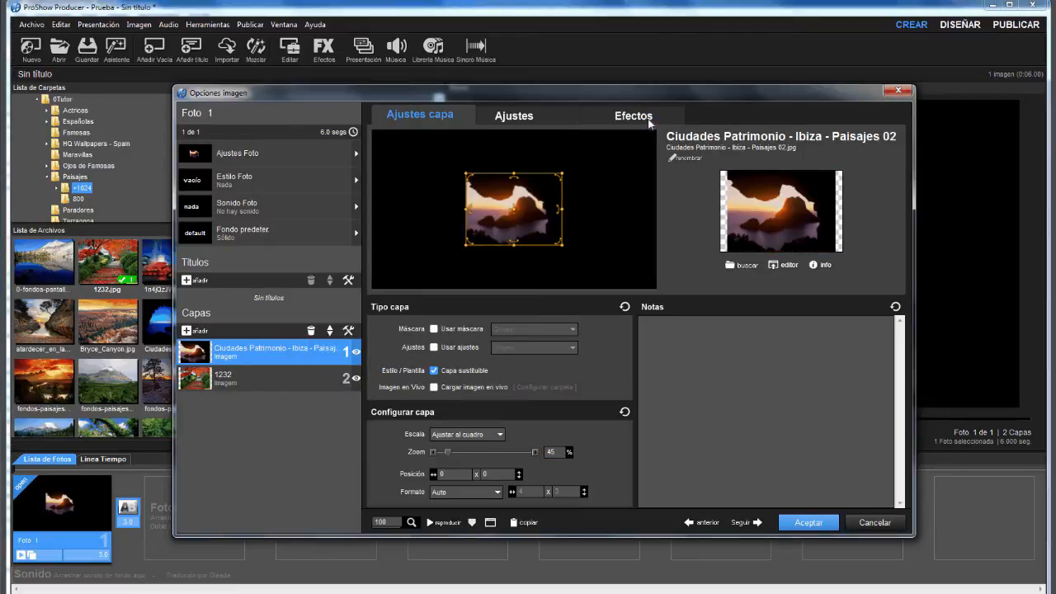
click(648, 117)
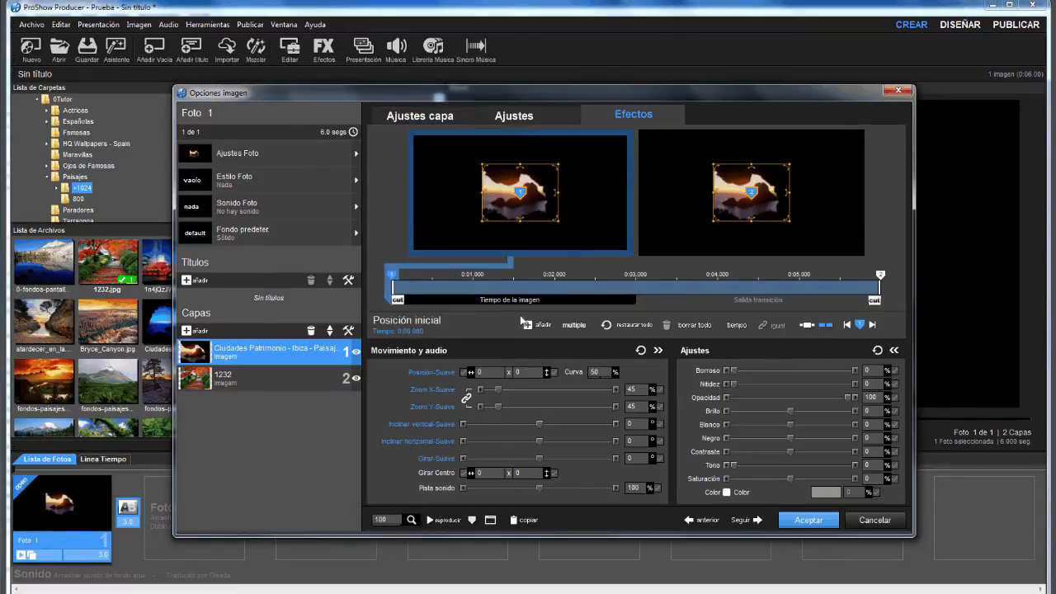
click(525, 323)
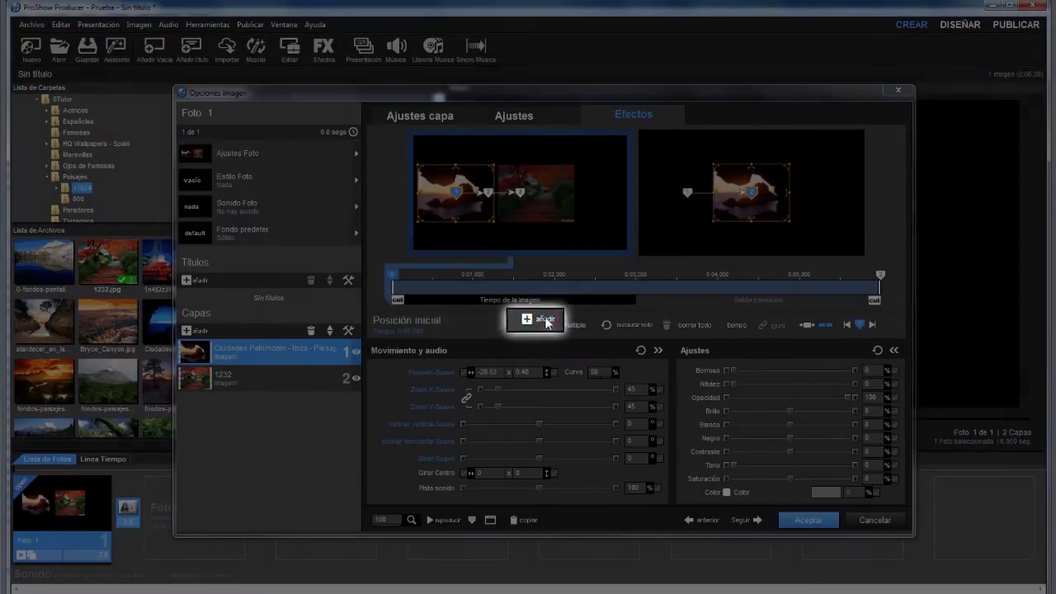
click(547, 321)
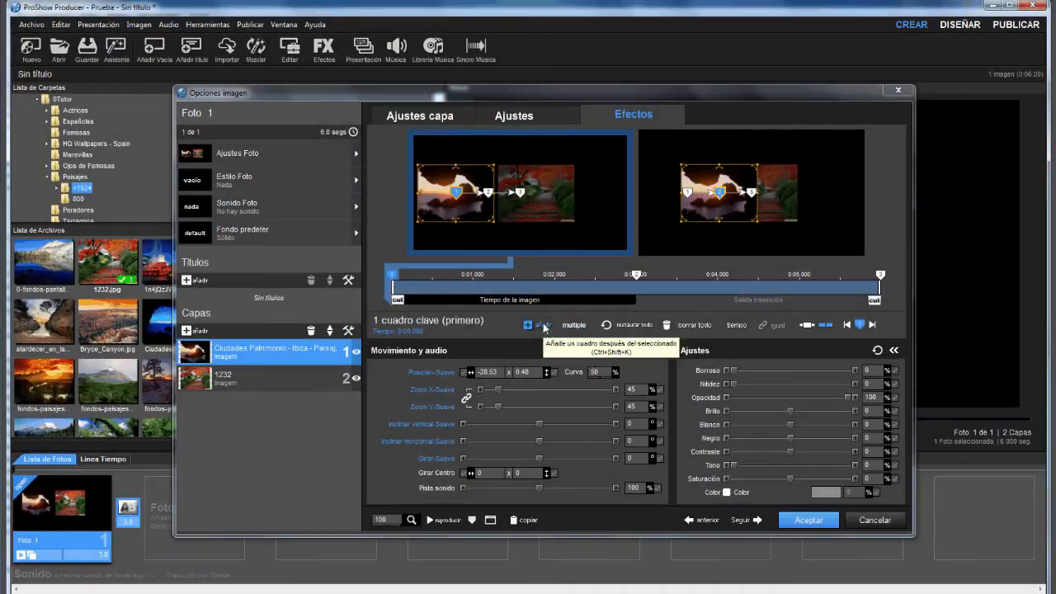
From the Ibiza layer's 3-second keyframe, select the 1232 layer in the preview and create a temporary keyframe for it.
click(636, 274)
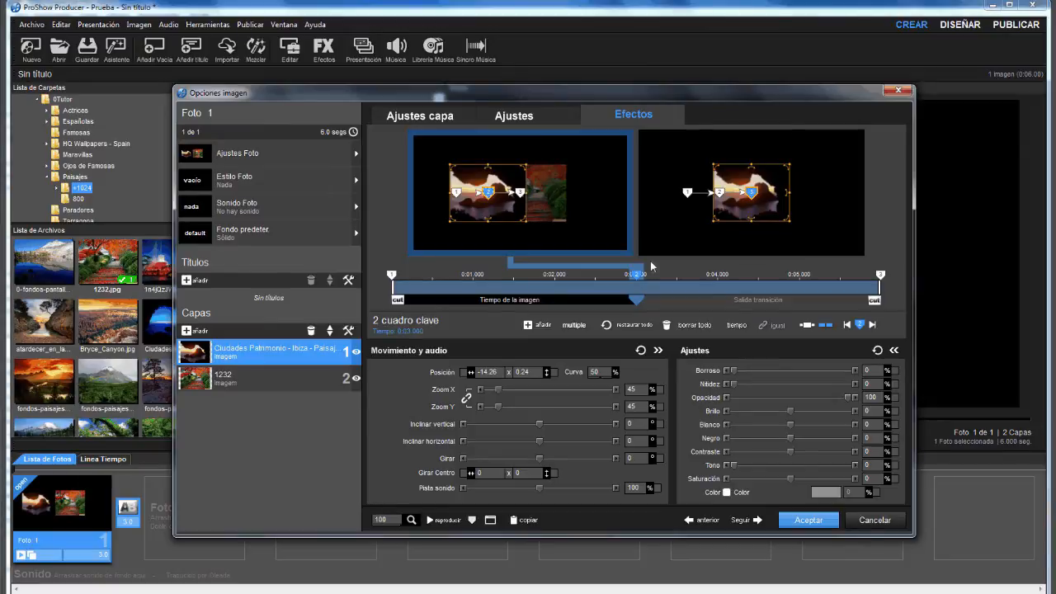
click(554, 203)
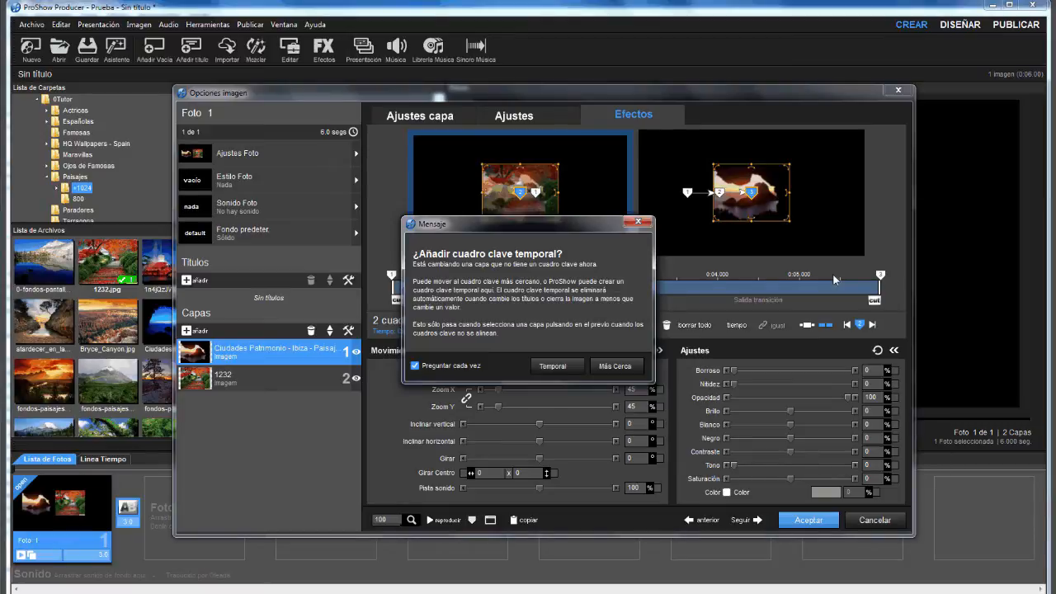
click(561, 366)
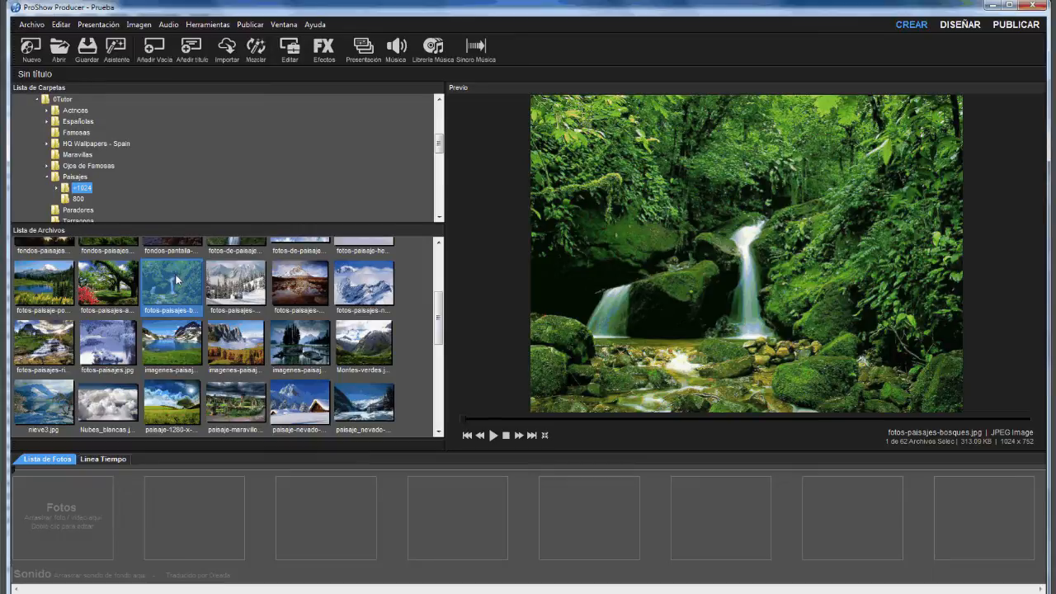
Add fotos-paisajes-bosques.jpg to the photo list as Foto 1 and set its display time to 5 seconds.
drag(161, 305, 85, 516)
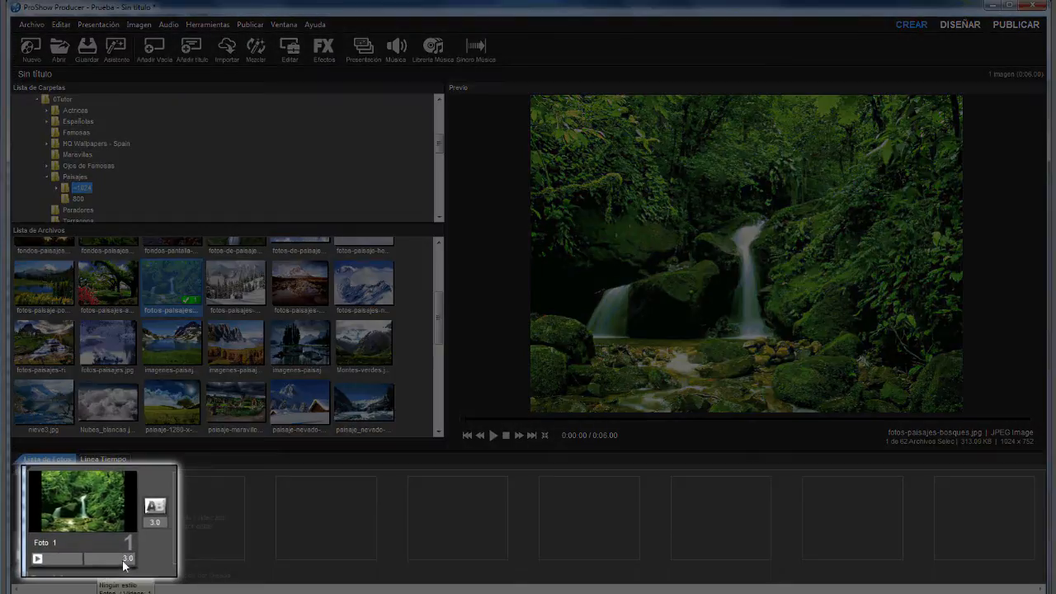
click(98, 556)
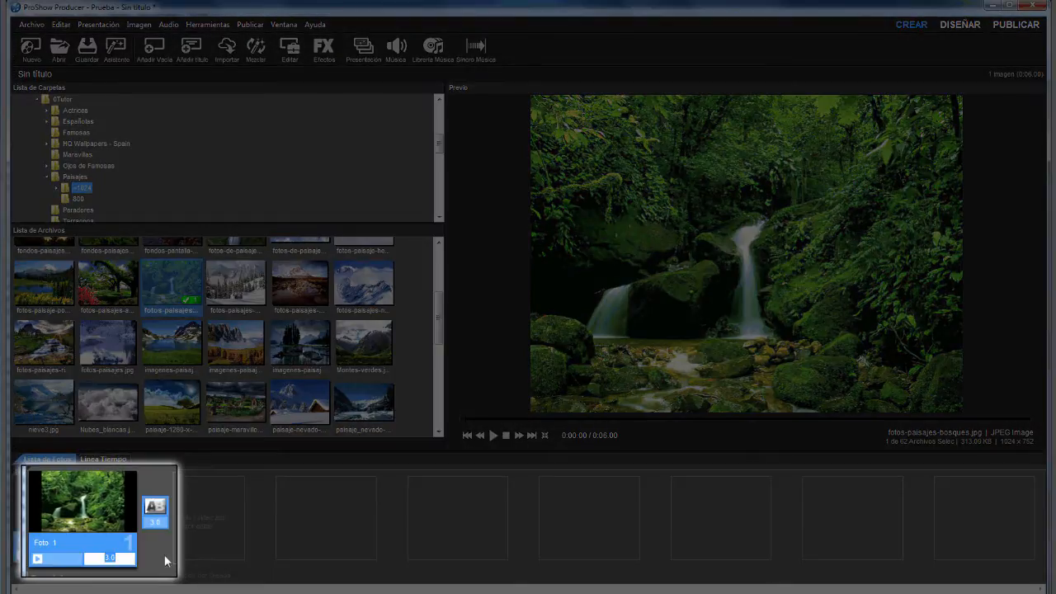
text(5)
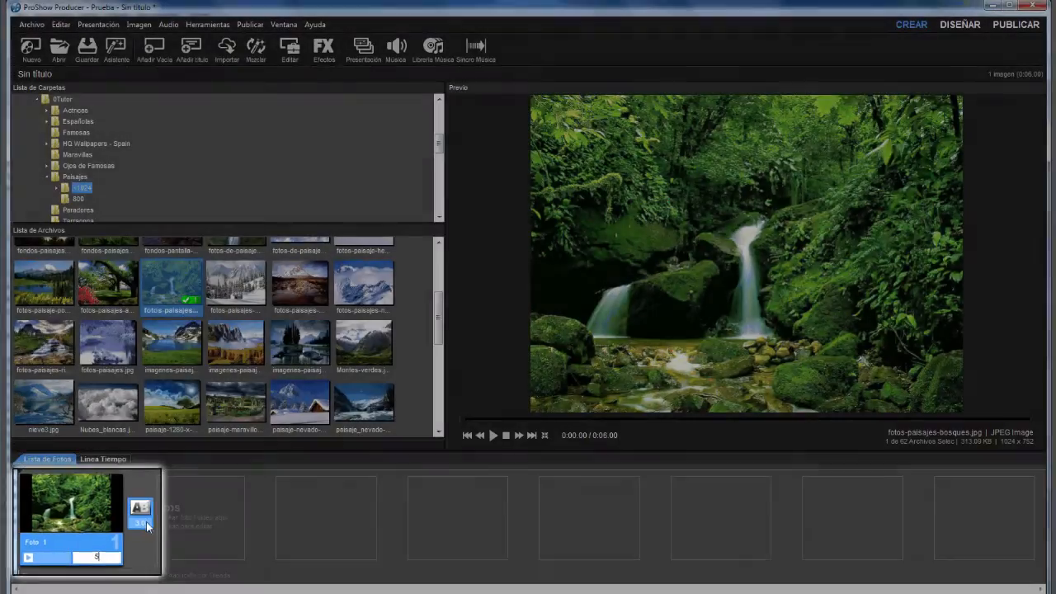
Set the transition time after Foto 1 to 1 second.
click(129, 521)
text(1)
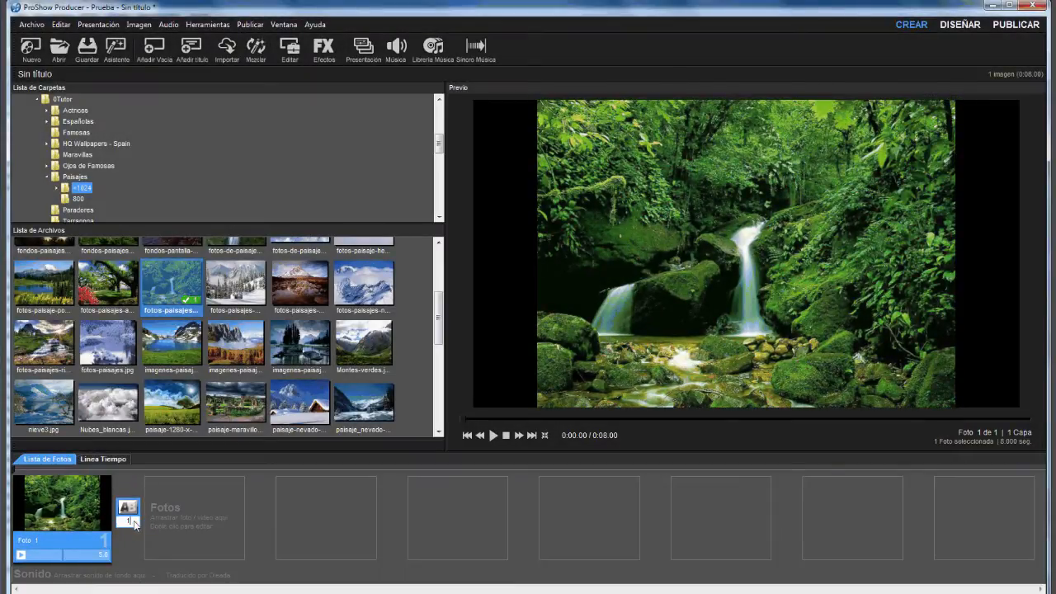
key(Return)
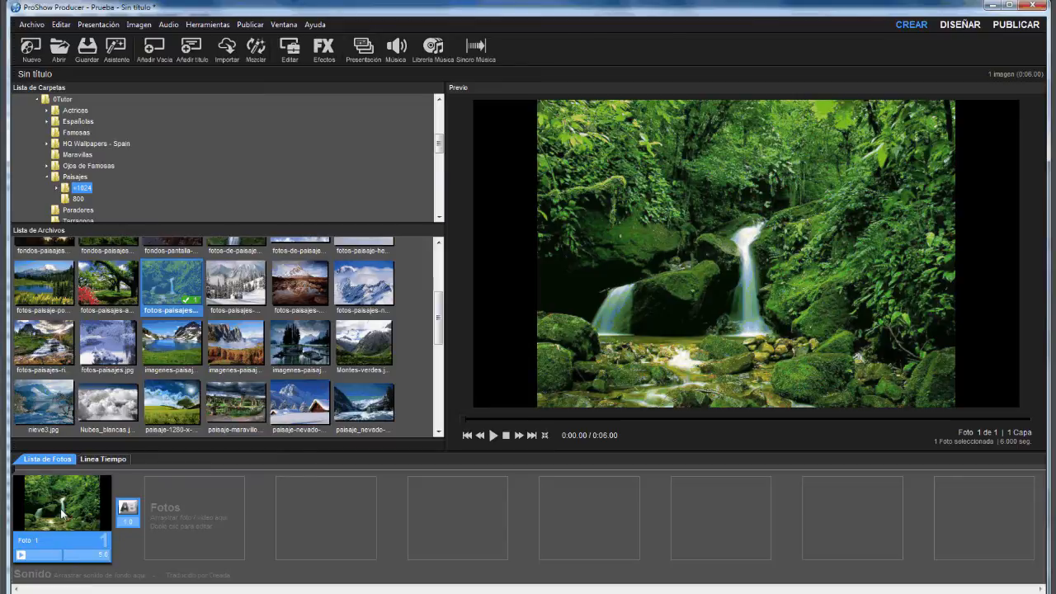
Open the effects of Foto 1 and insert 2 additional keyframes at once along the layer's timeline.
double_click(62, 513)
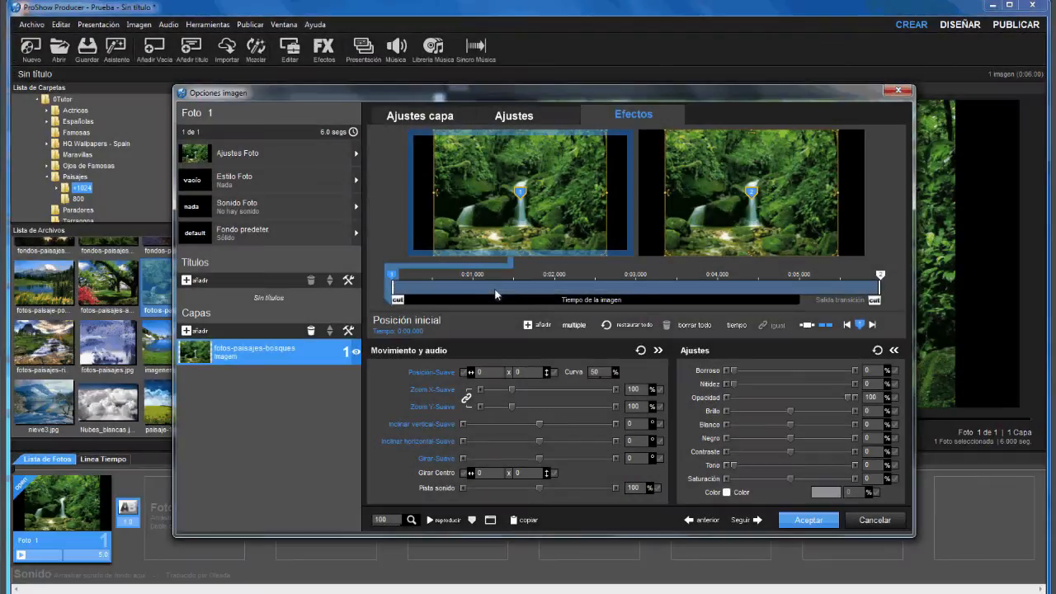
right_click(496, 293)
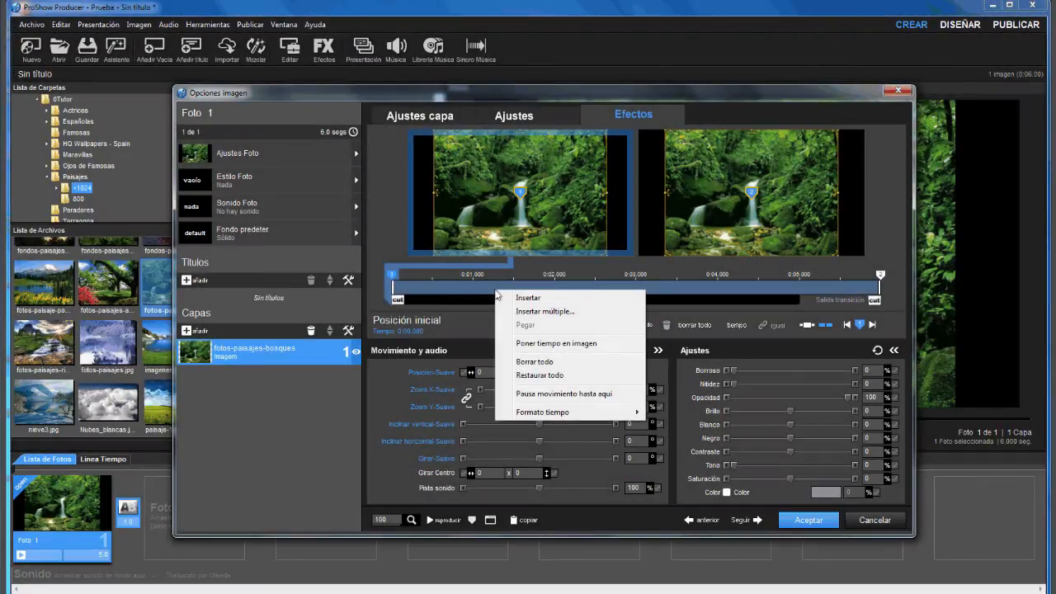
click(533, 311)
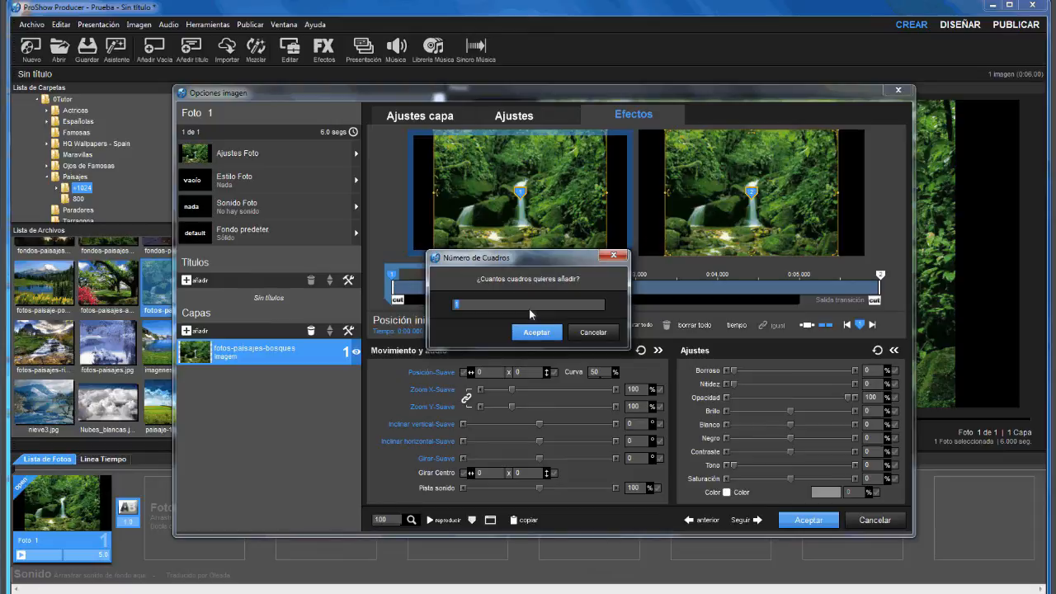
text(2)
click(534, 327)
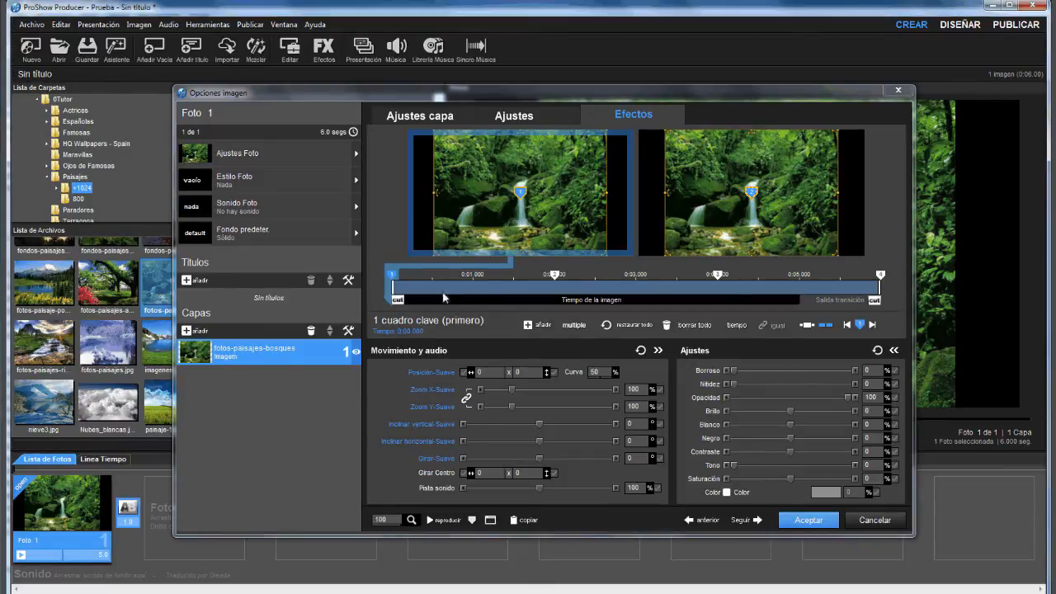
Set the layer's zoom to 0 % at the first keyframe and to 70 % at the second keyframe.
click(643, 395)
text(0)
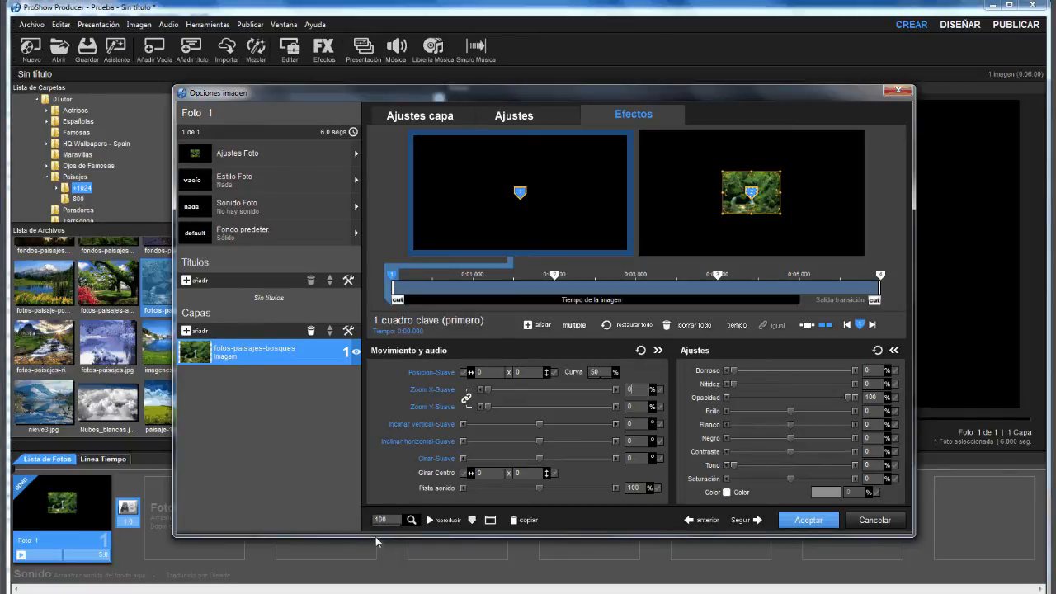
click(557, 279)
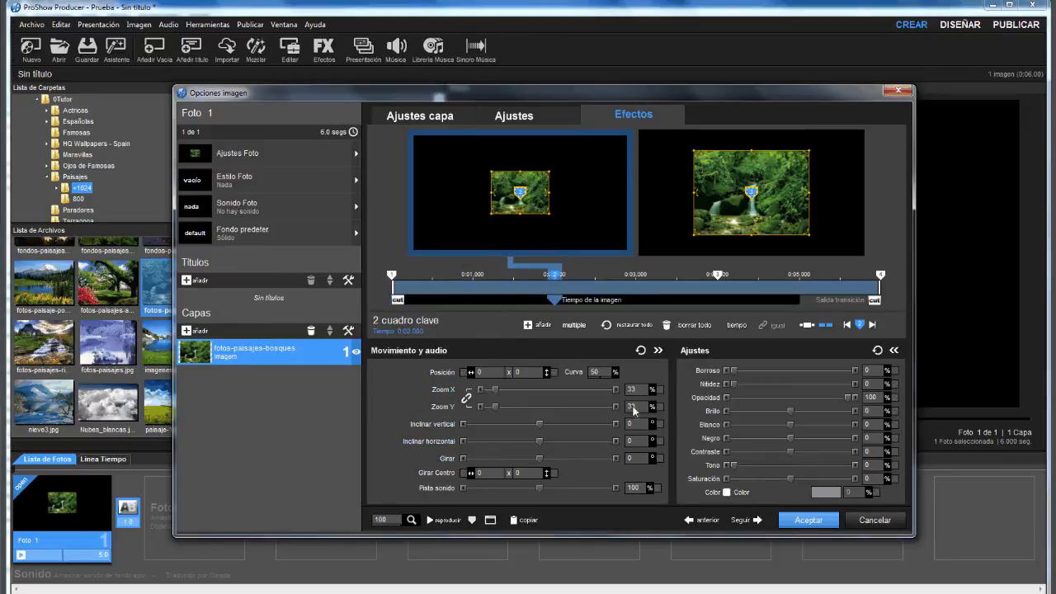
click(640, 390)
text(70)
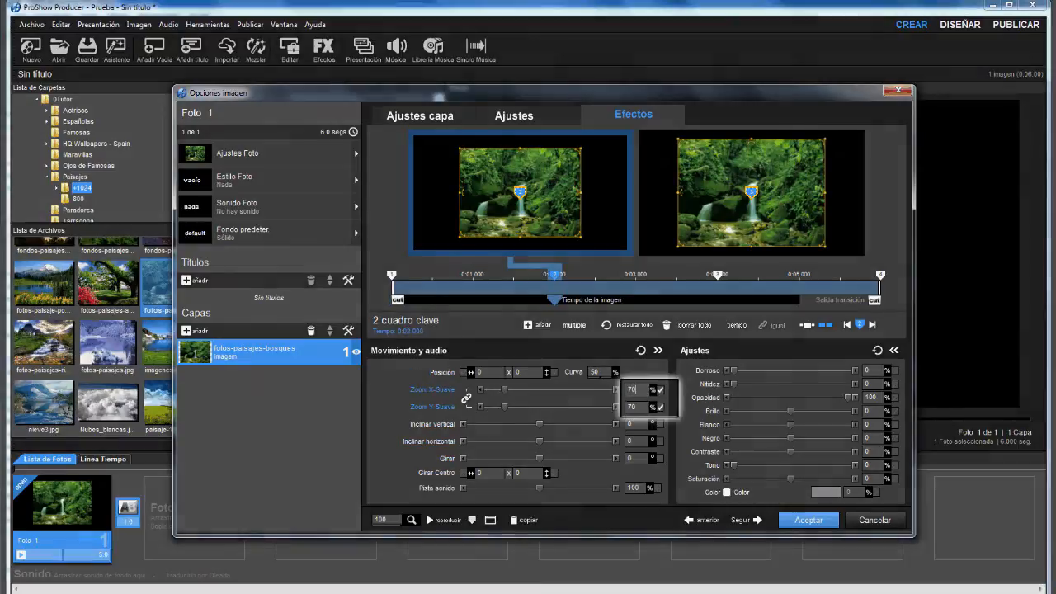
key(Return)
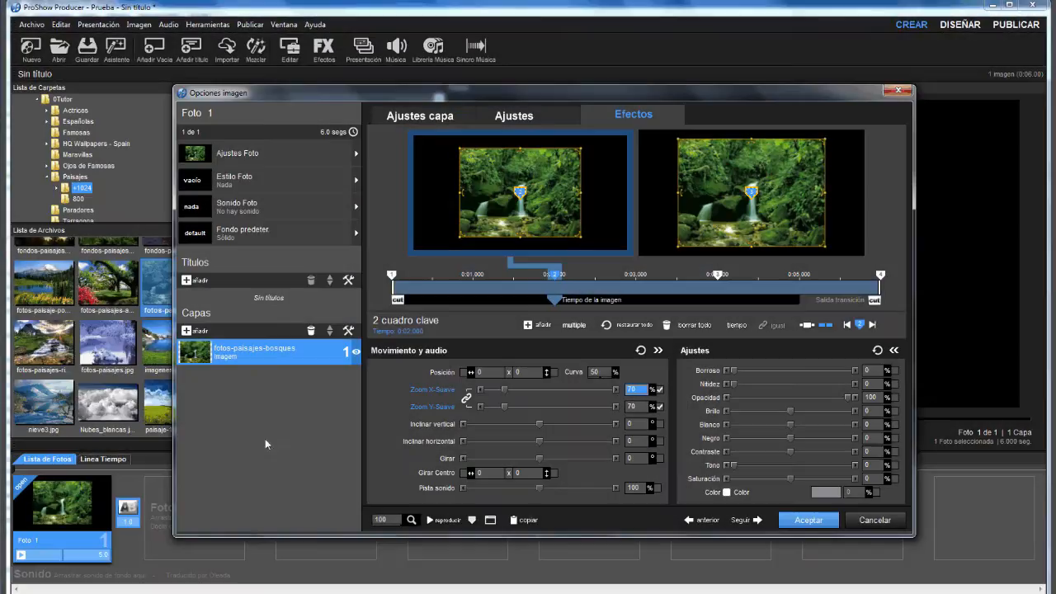
click(289, 483)
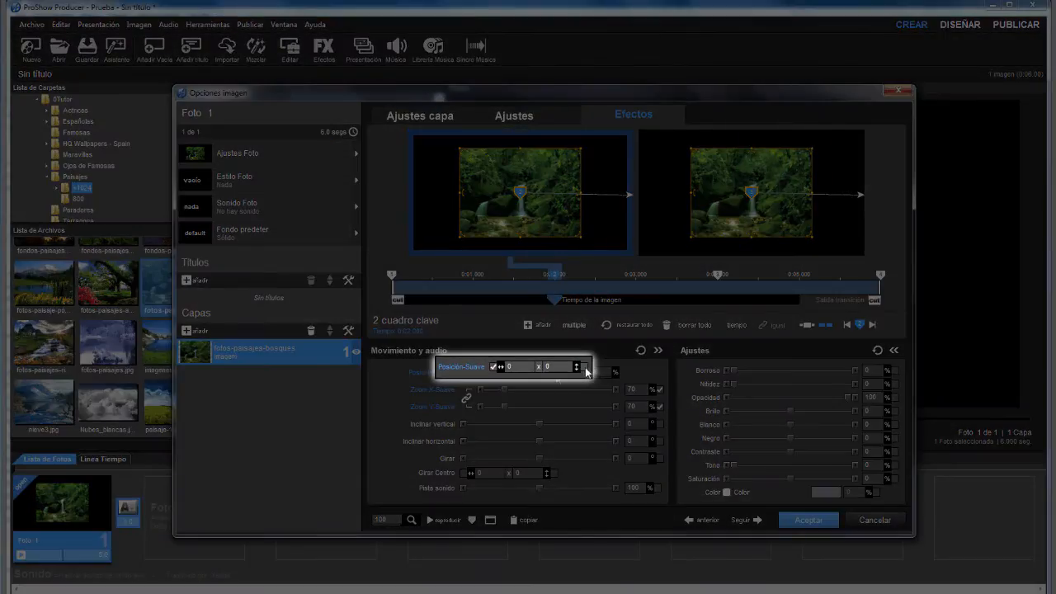
Fix the horizontal and vertical position at the second keyframe and copy its values to the following keyframe.
click(584, 368)
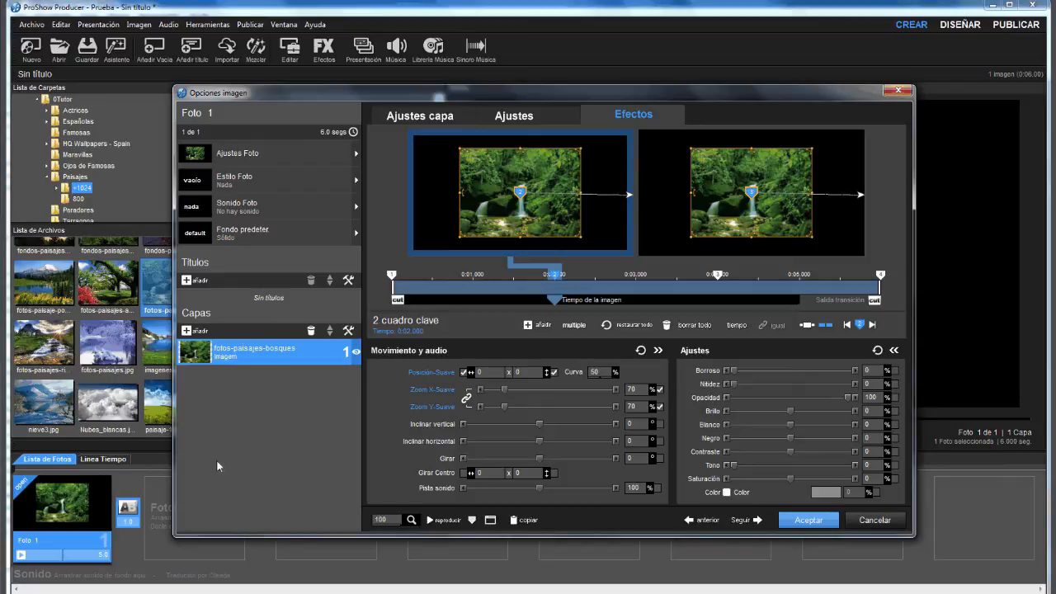
right_click(553, 275)
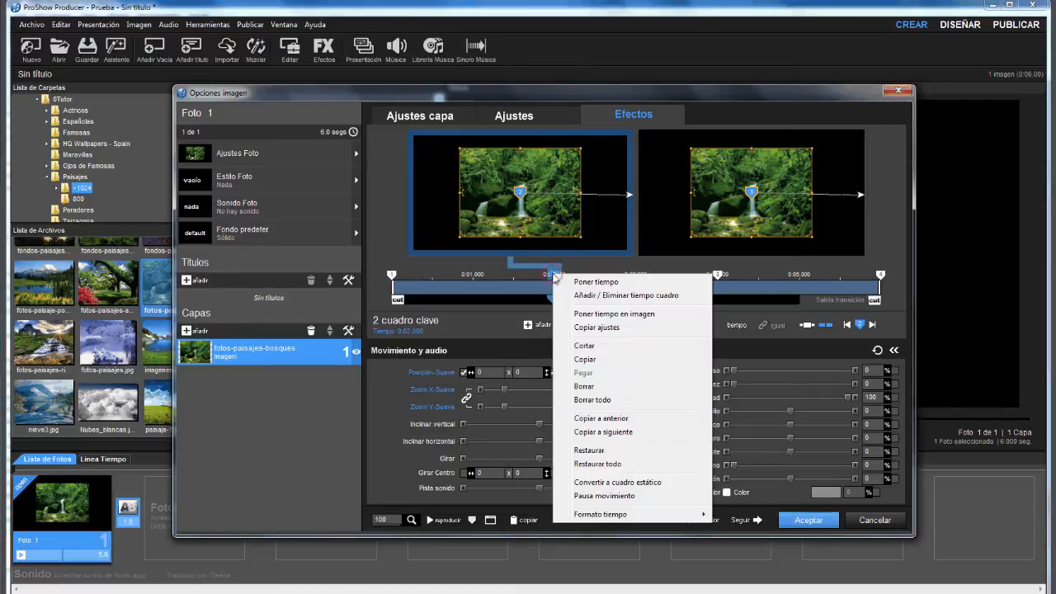
click(595, 432)
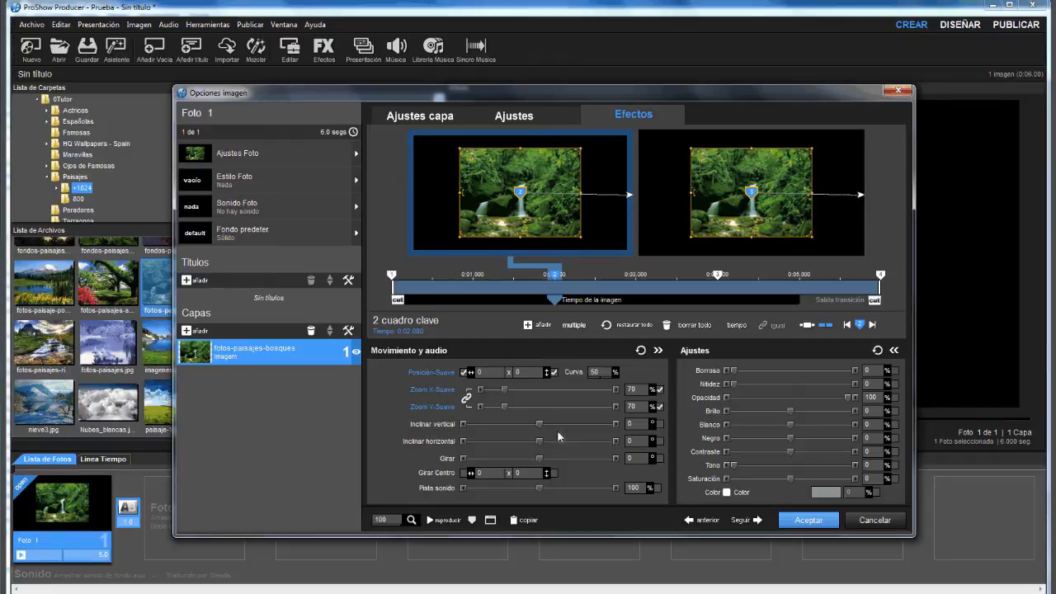
Copy the values of the third keyframe, at 4 seconds, to the last keyframe.
click(717, 276)
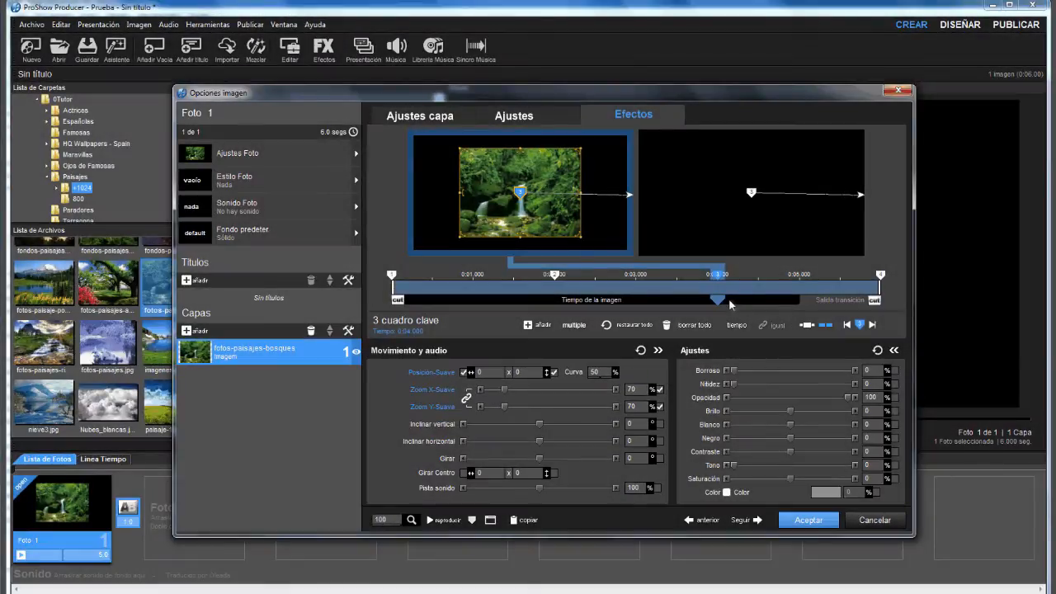
click(726, 299)
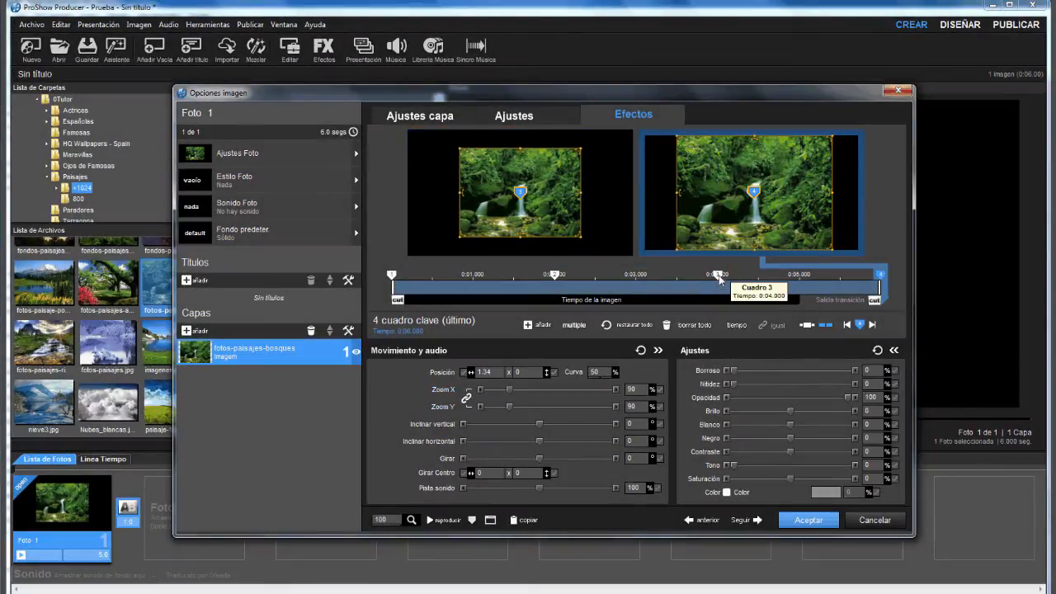
right_click(720, 280)
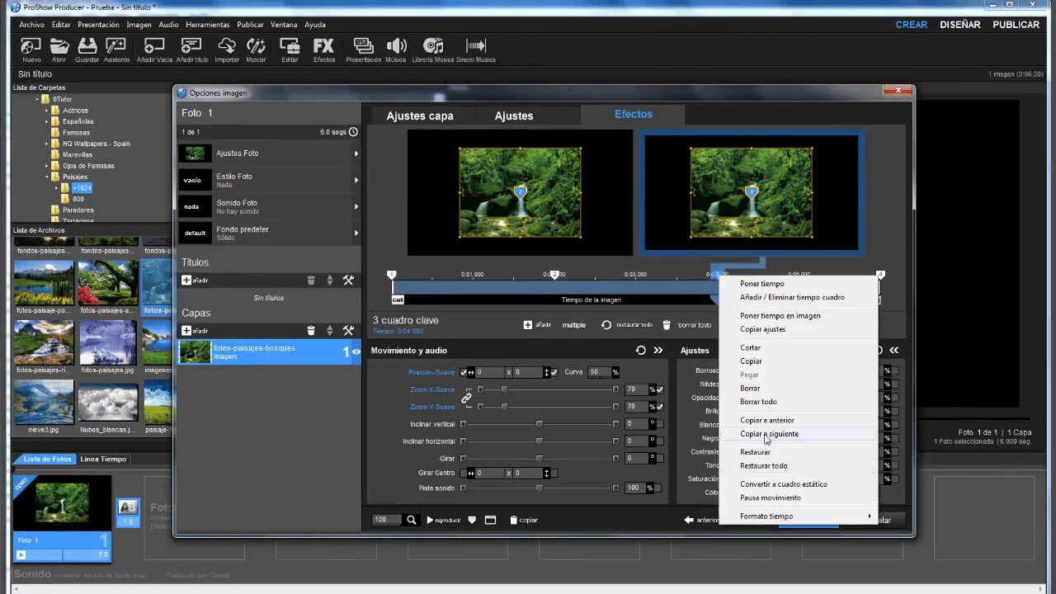
click(766, 435)
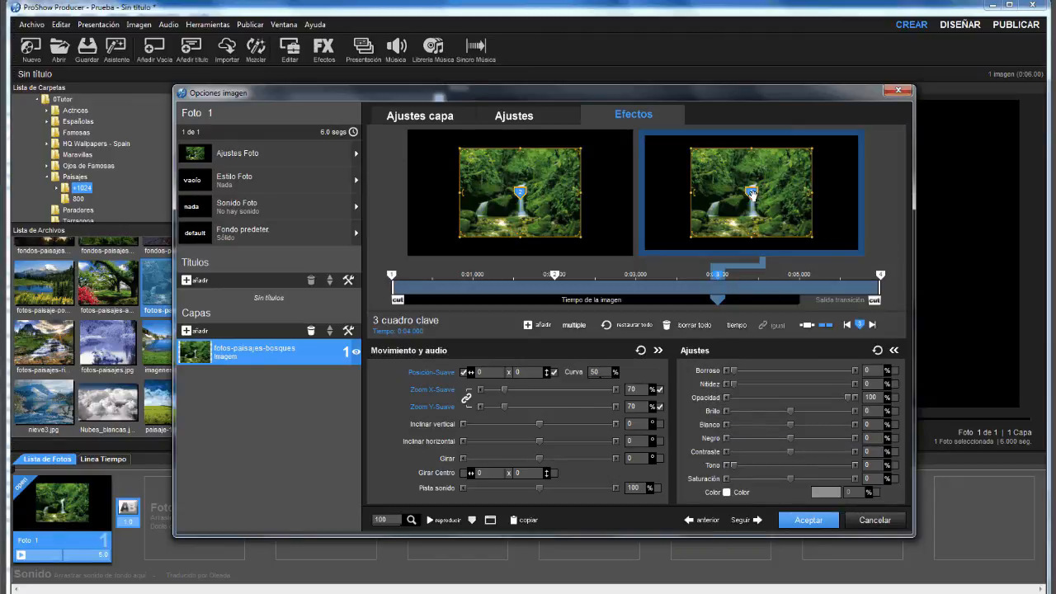
Move the photo horizontally out of the right side of the frame at the last keyframe and play the animation.
click(882, 277)
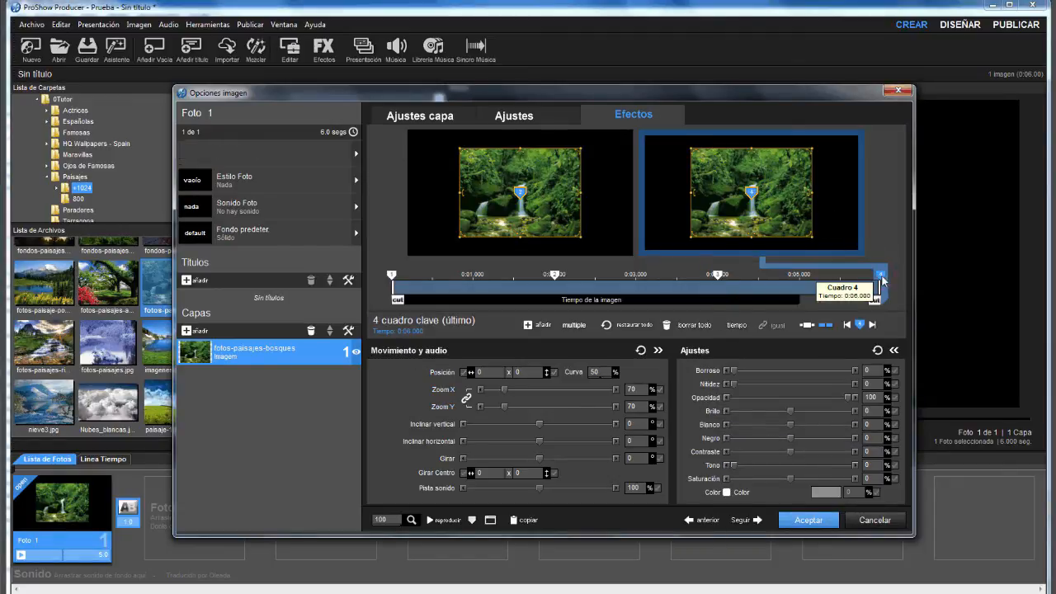
drag(821, 197, 921, 196)
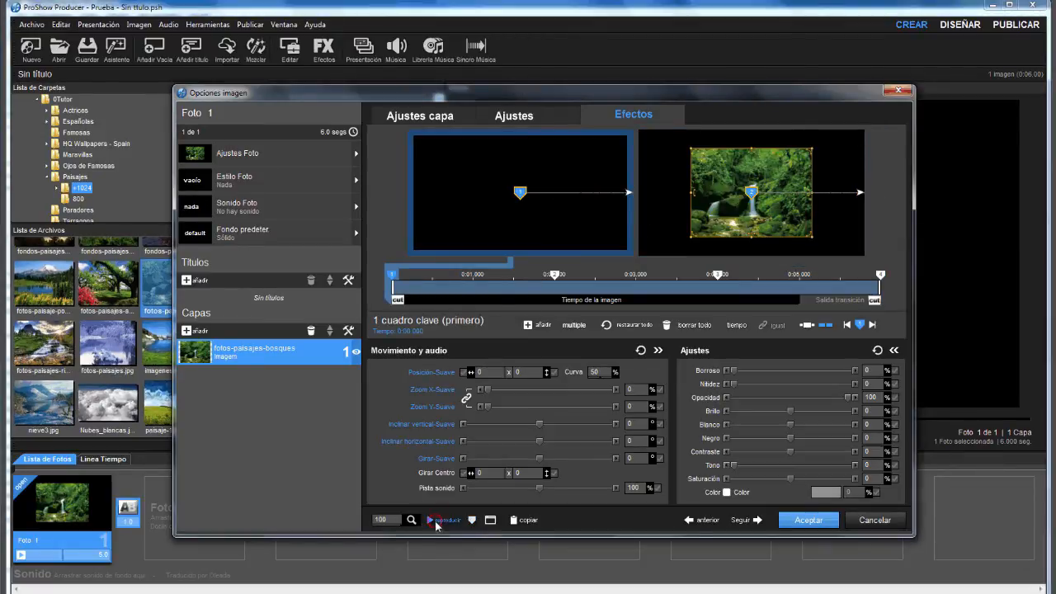
click(436, 522)
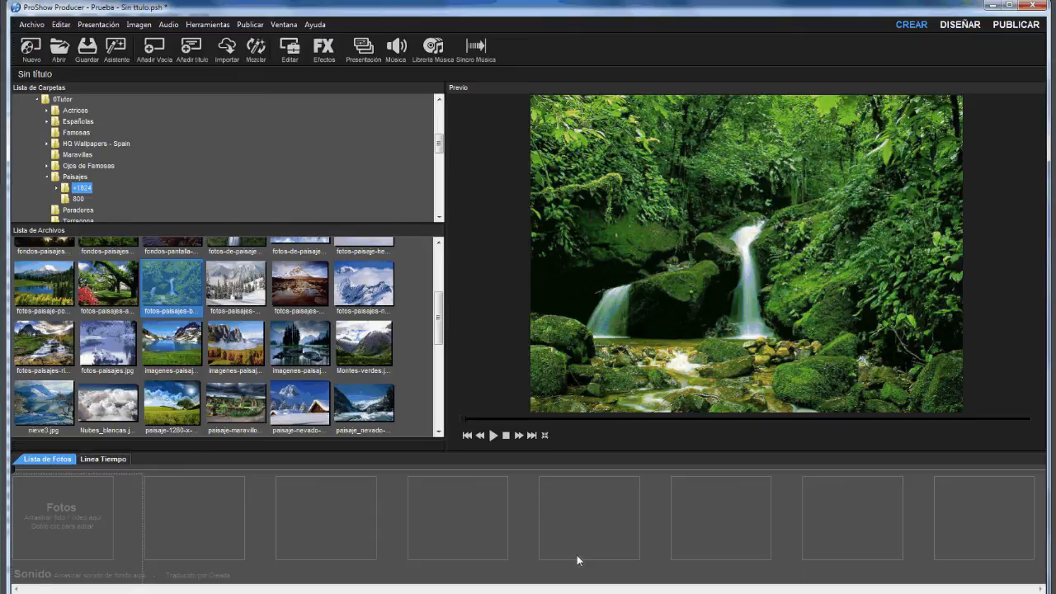
Add fotos-paisajes-bosques.jpg to the empty photo list, with a display time of 5 seconds and a transition of 1 second.
drag(89, 519, 74, 515)
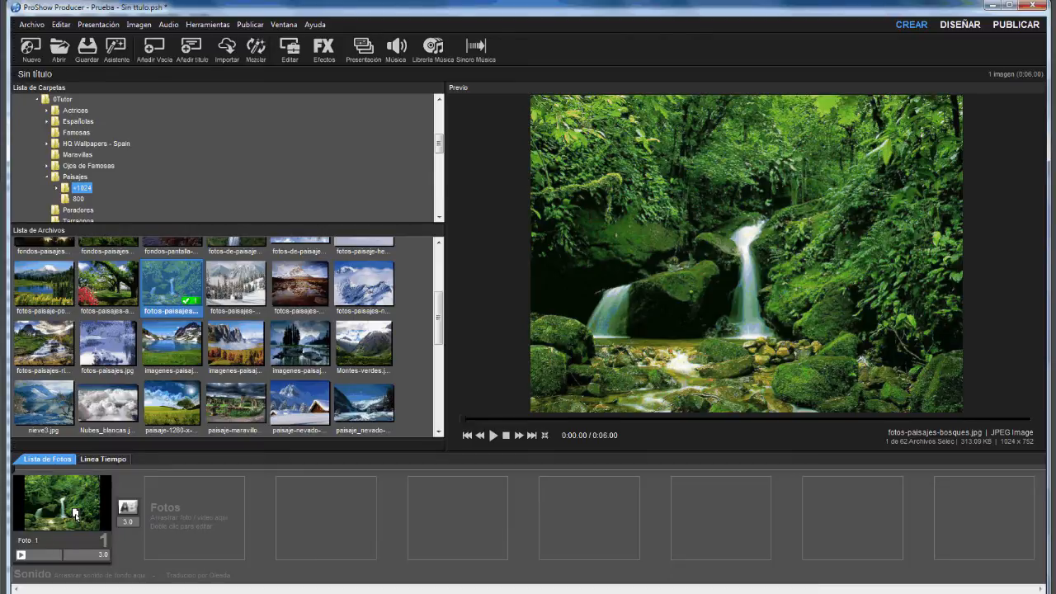
click(101, 556)
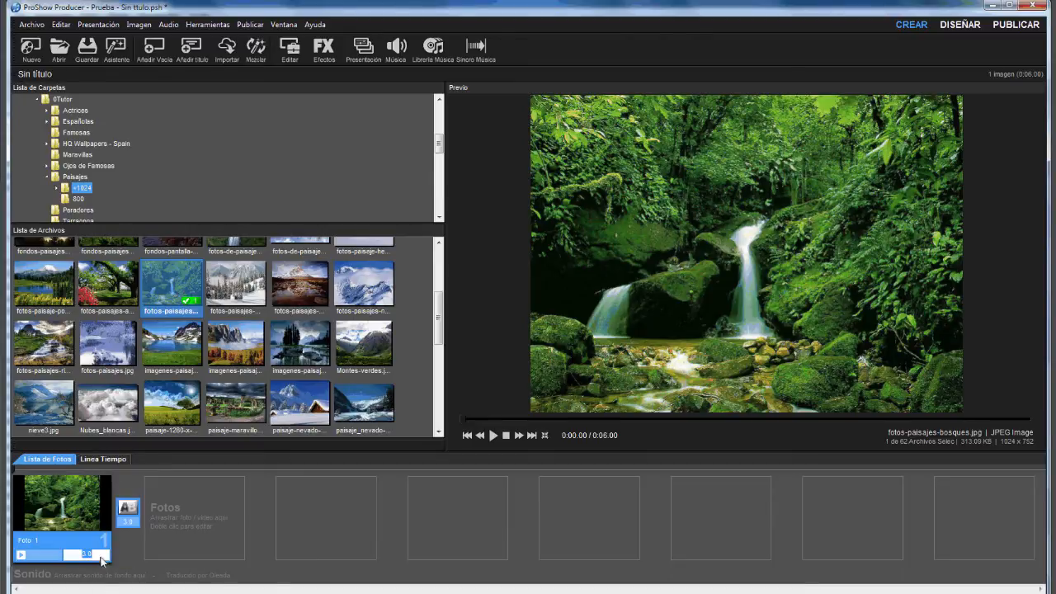
text(5)
click(140, 523)
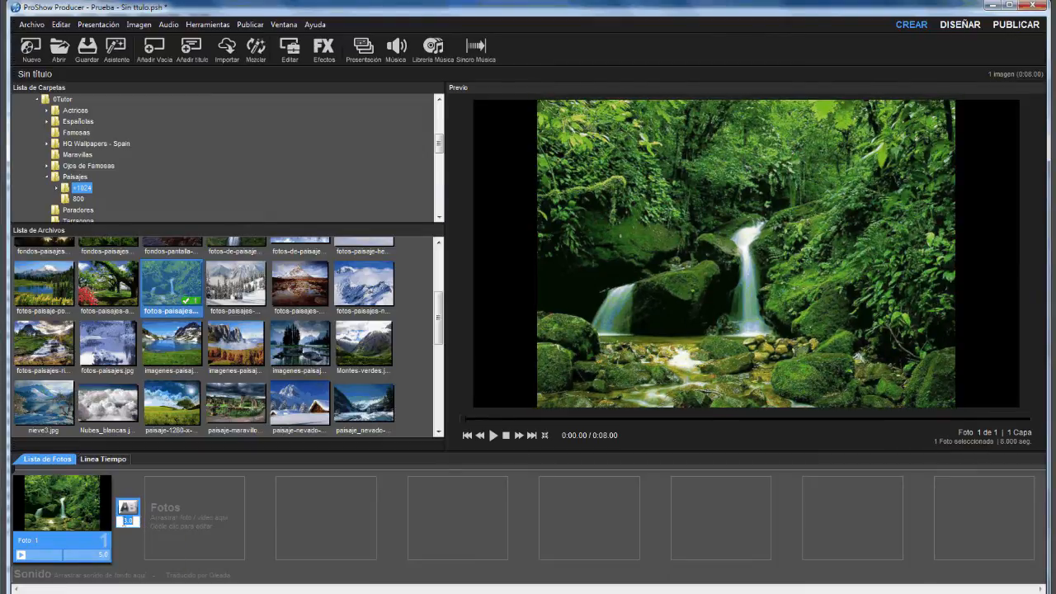
text(1)
Open the effects of the new Foto 1 and set its initial position to -25 x 0 with 50 % zoom.
double_click(58, 510)
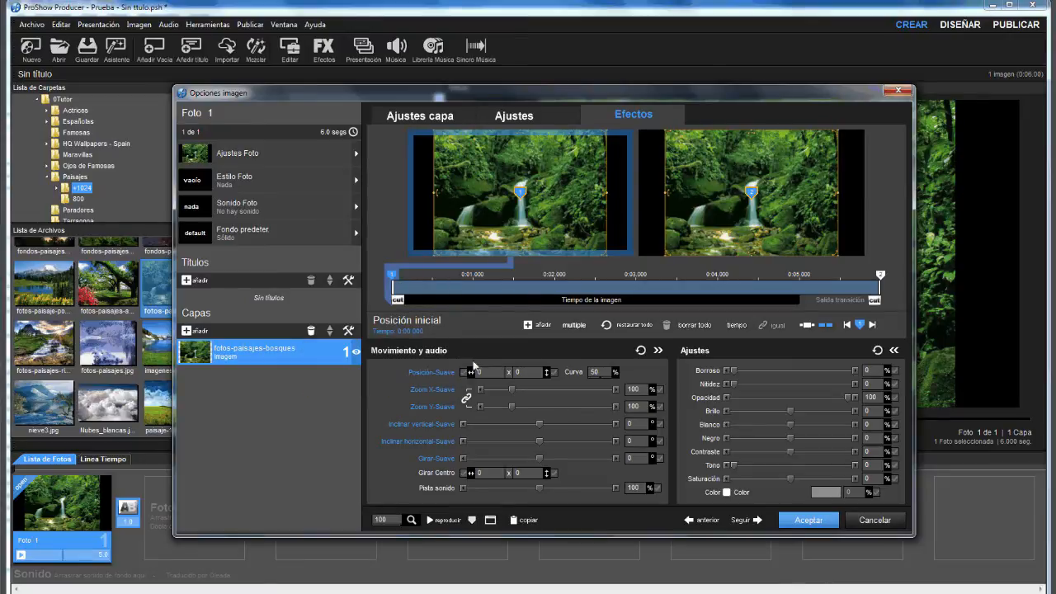
click(481, 372)
text(-25)
click(635, 390)
text(50)
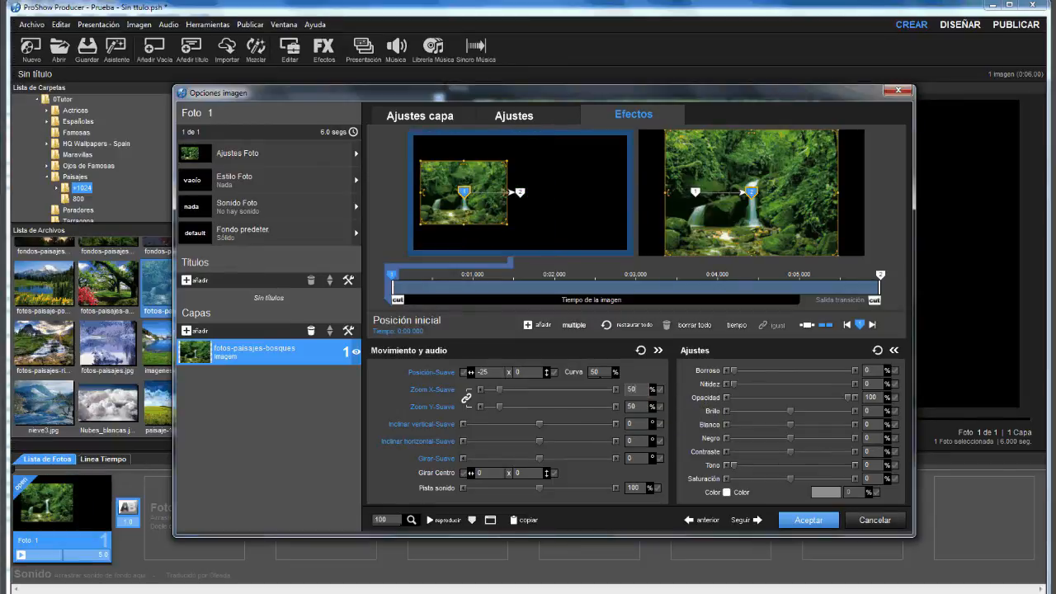
Set the zoom of the final position to 100 % and play the effect preview.
click(880, 275)
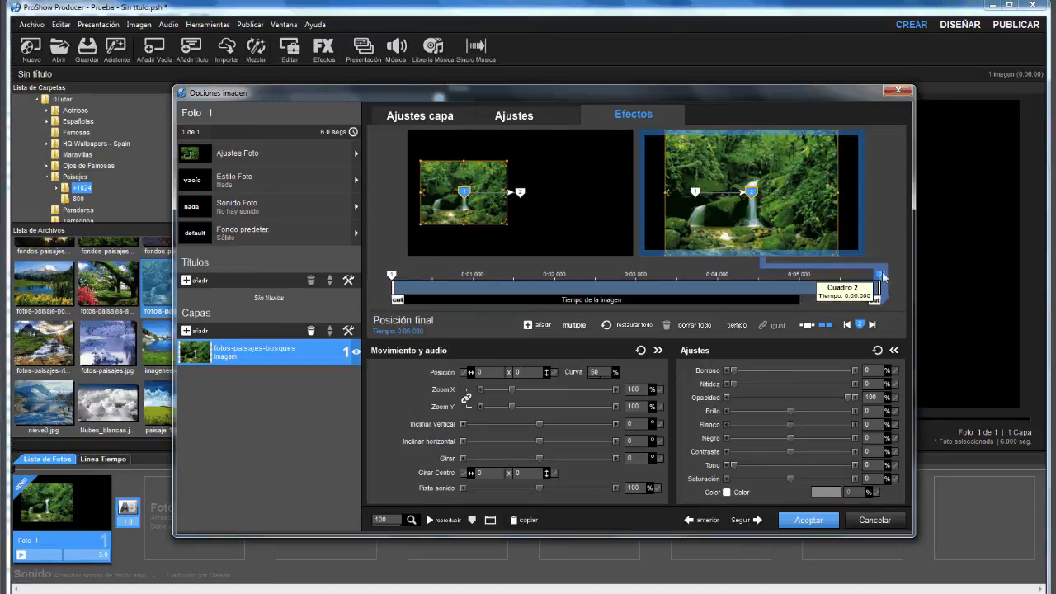
double_click(633, 389)
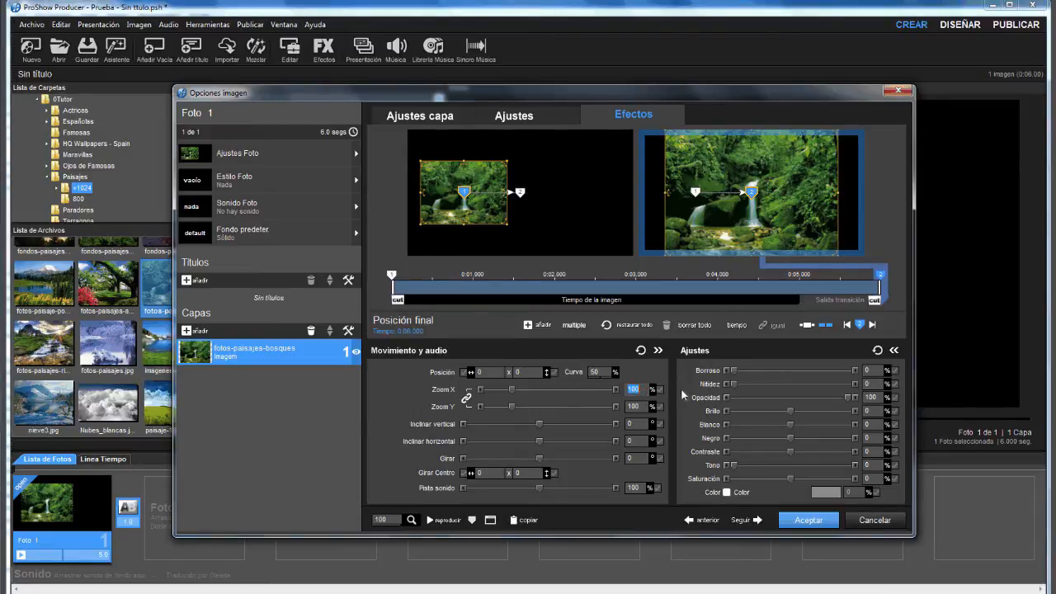
text(100)
key(Return)
click(444, 520)
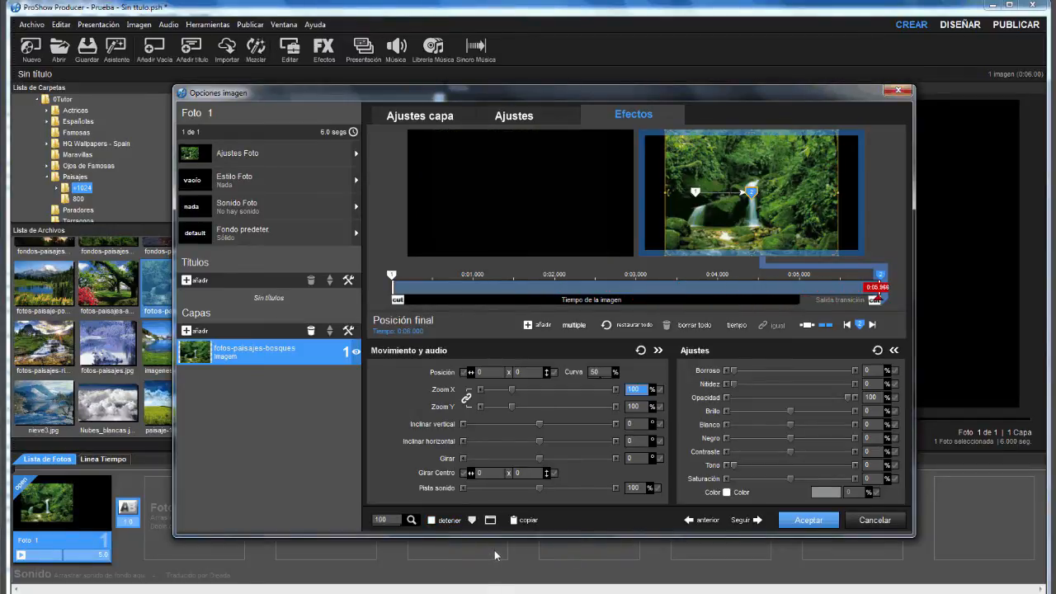
Pause the layer's motion from the start up to about 2.5 seconds on the timeline and play the effect.
right_click(601, 286)
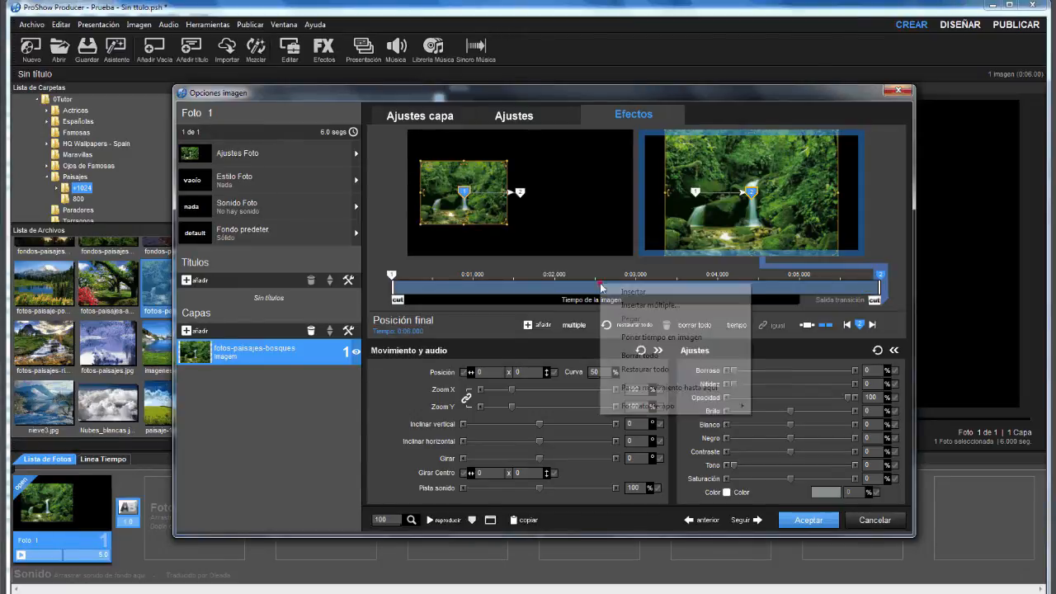
click(648, 387)
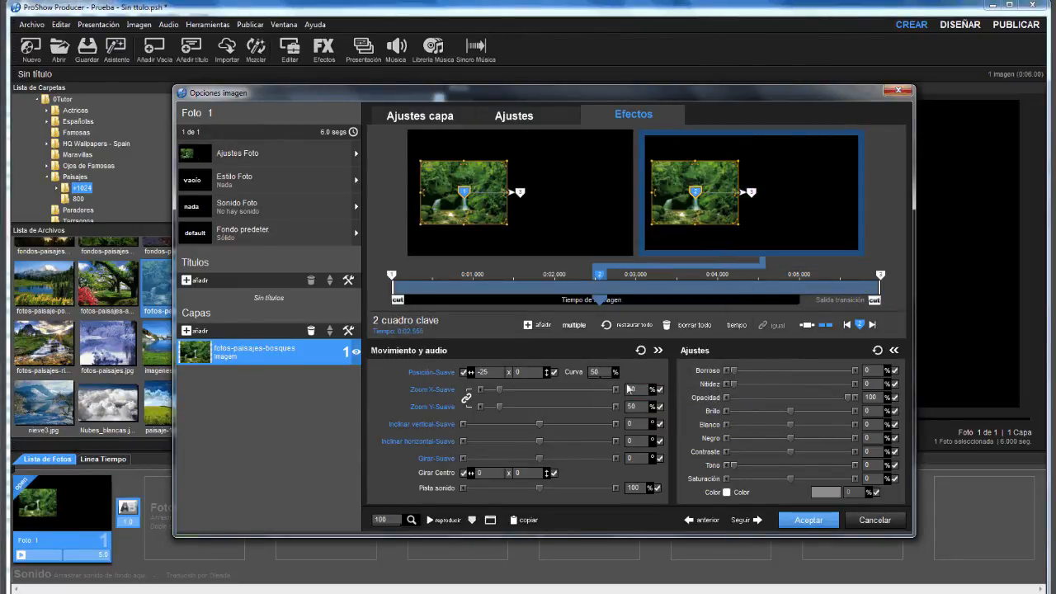
click(439, 520)
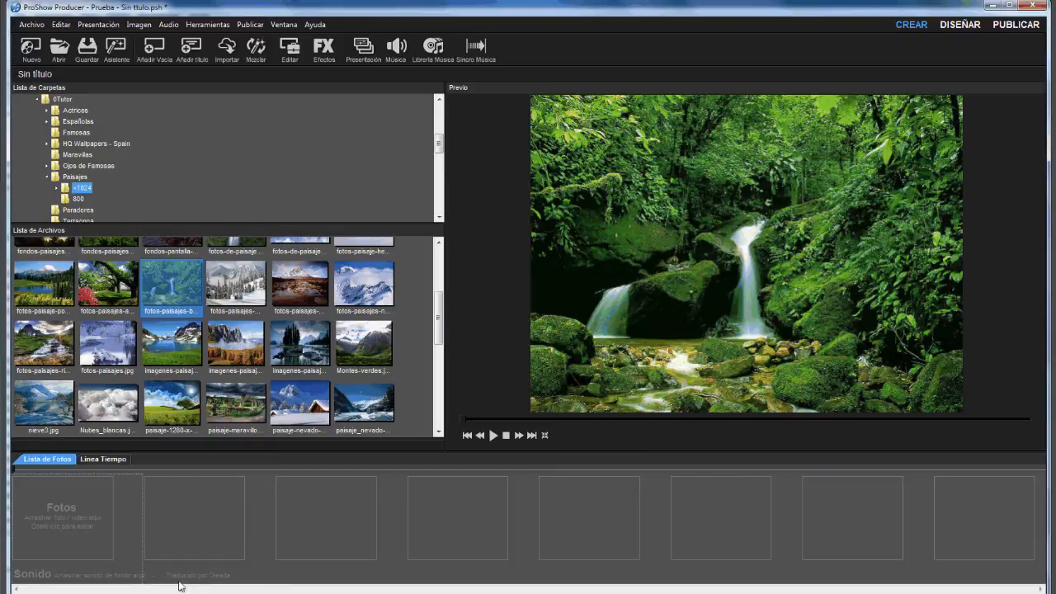
Add the forest waterfall photo to the empty photo list, with a display time of 5 seconds and a transition of 1 second.
drag(180, 586, 94, 514)
click(100, 557)
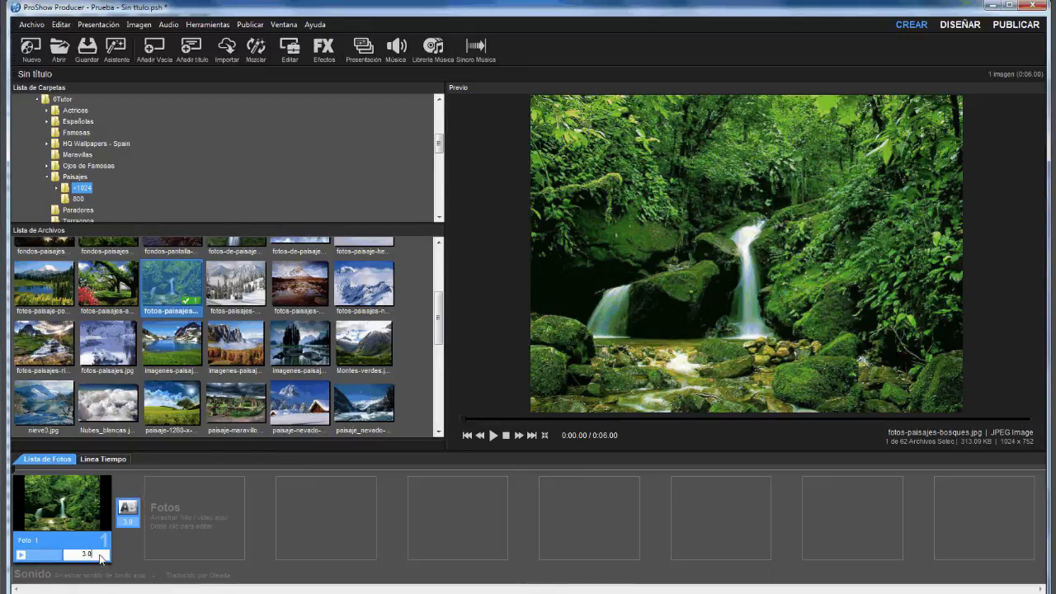
text(5)
click(128, 520)
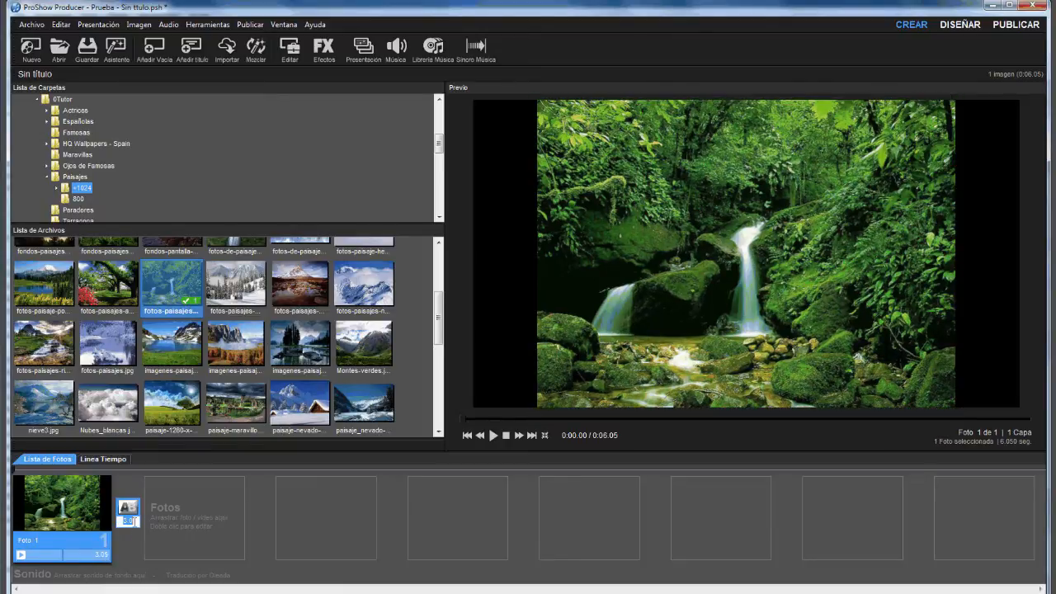
text(1)
click(99, 557)
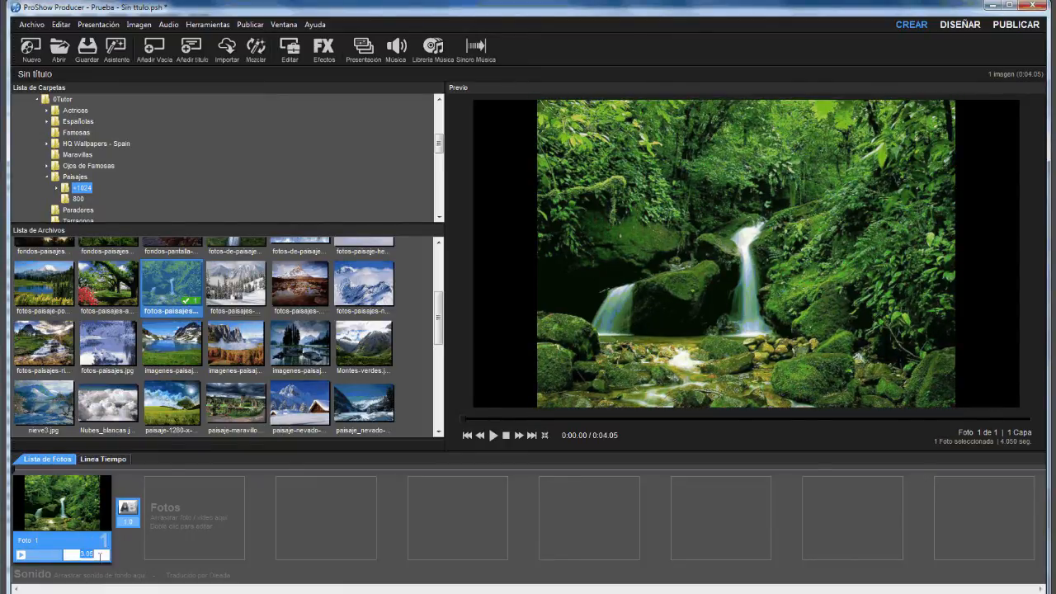
text(6)
key(Return)
Open the effects of the new Foto 1 and set the zoom of the initial position to 25 %.
double_click(85, 528)
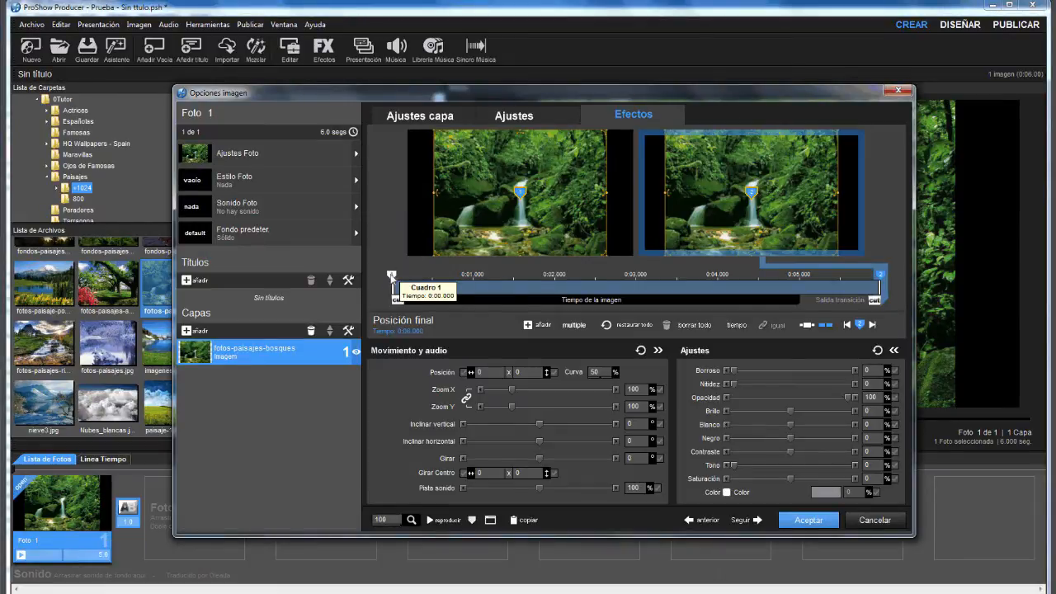
click(391, 276)
click(633, 390)
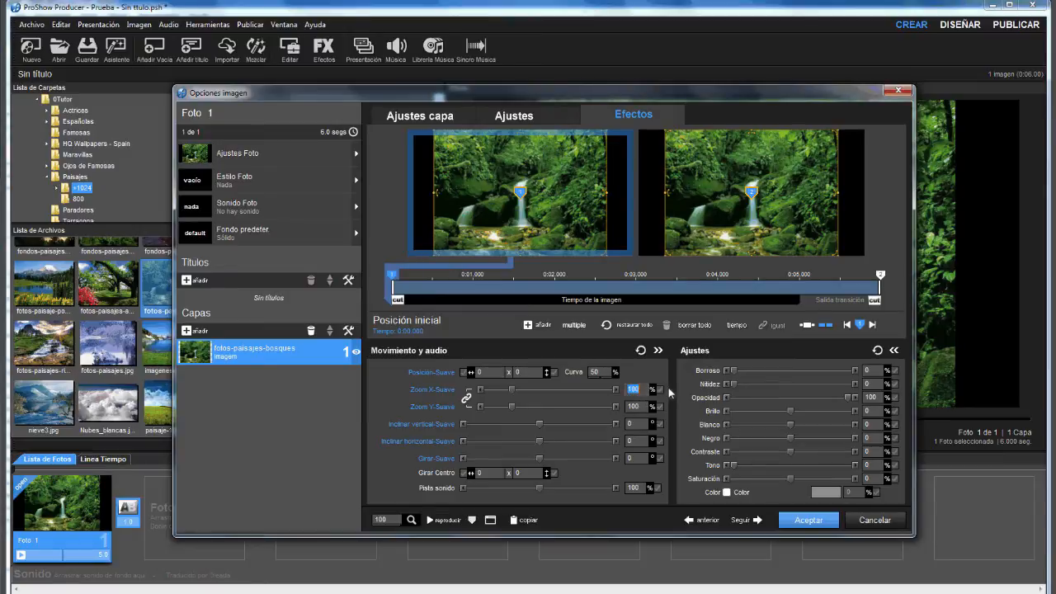
text(25)
key(Return)
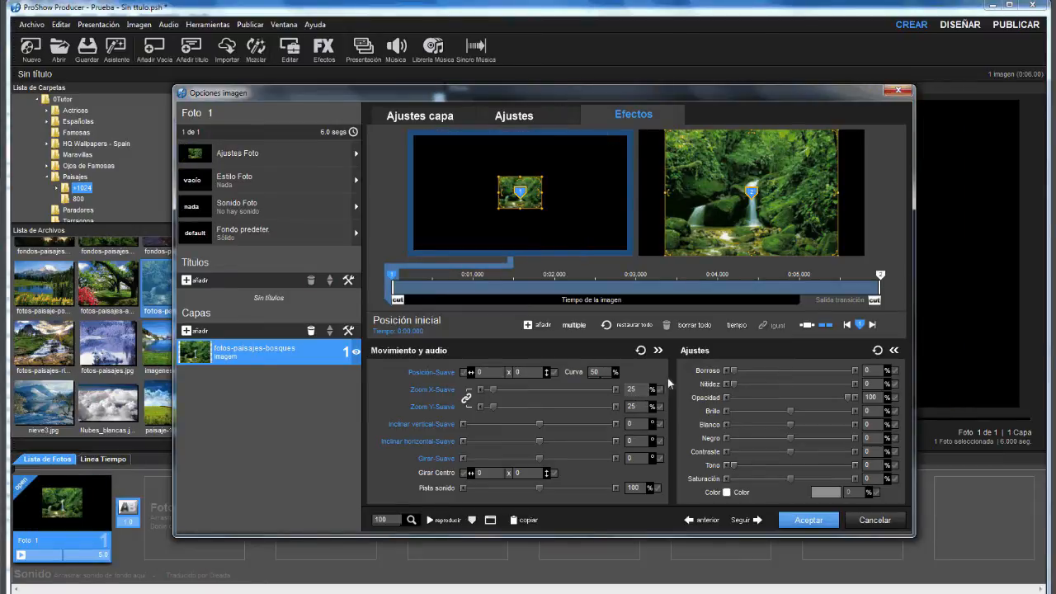
Add an intermediate keyframe at about 2 seconds on the layer's timeline.
click(880, 274)
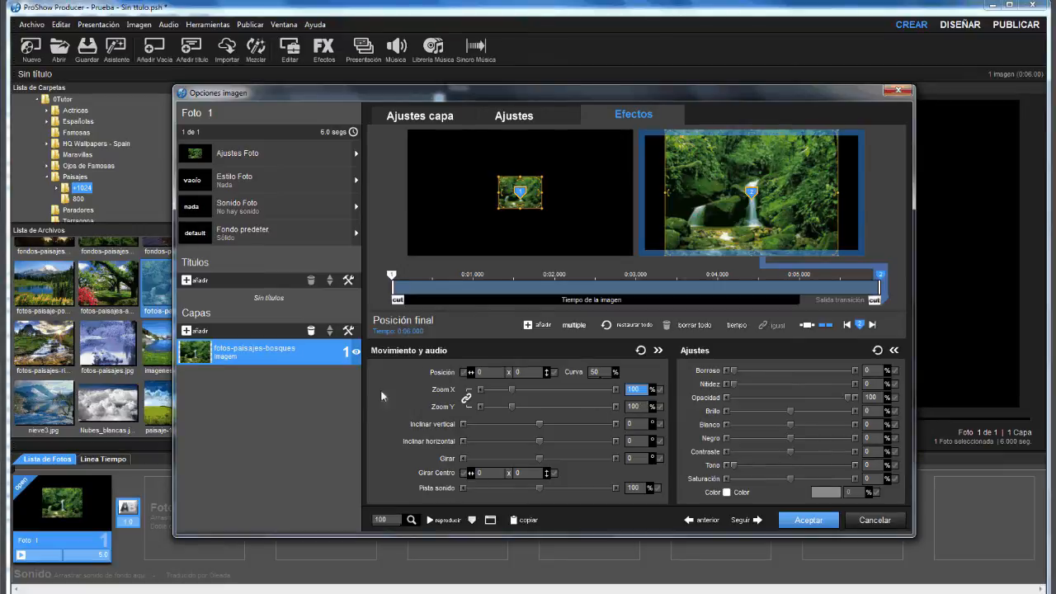
click(560, 287)
double_click(557, 290)
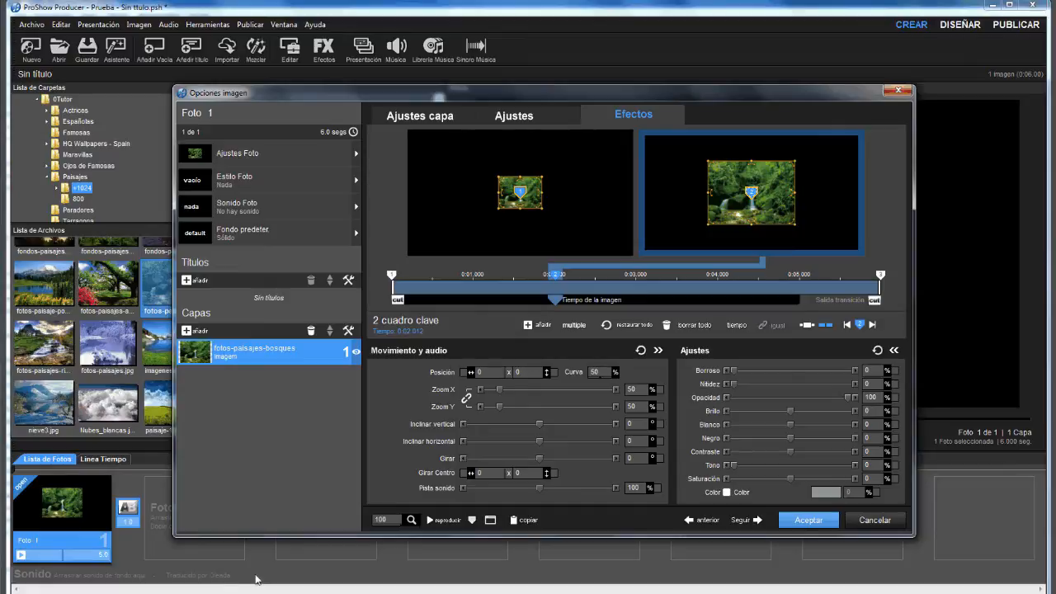
Pause the layer's motion from the second keyframe to about 4 seconds on the timeline and play the effect preview.
right_click(554, 279)
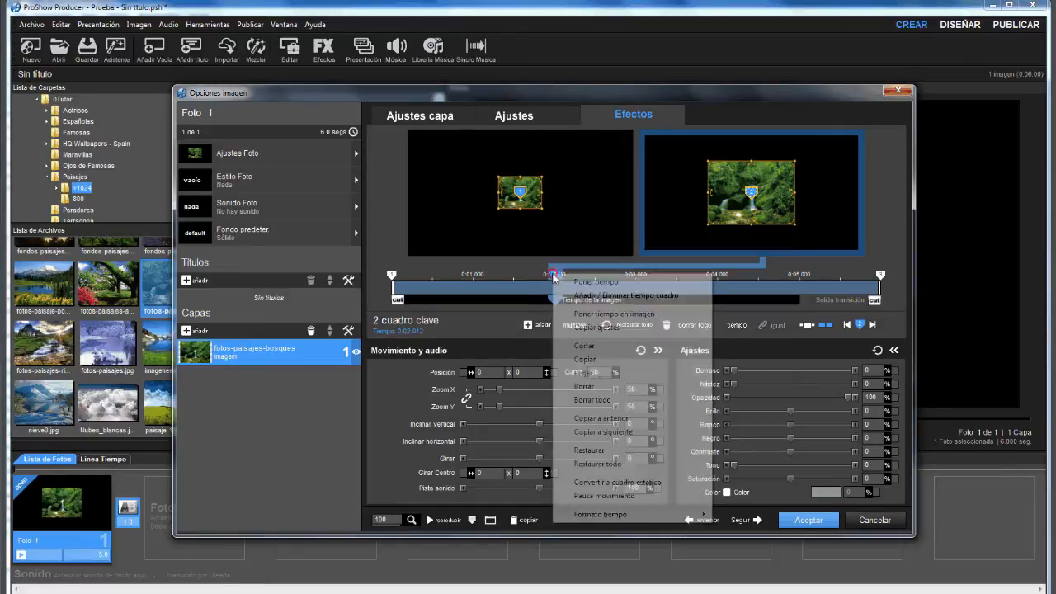
click(598, 496)
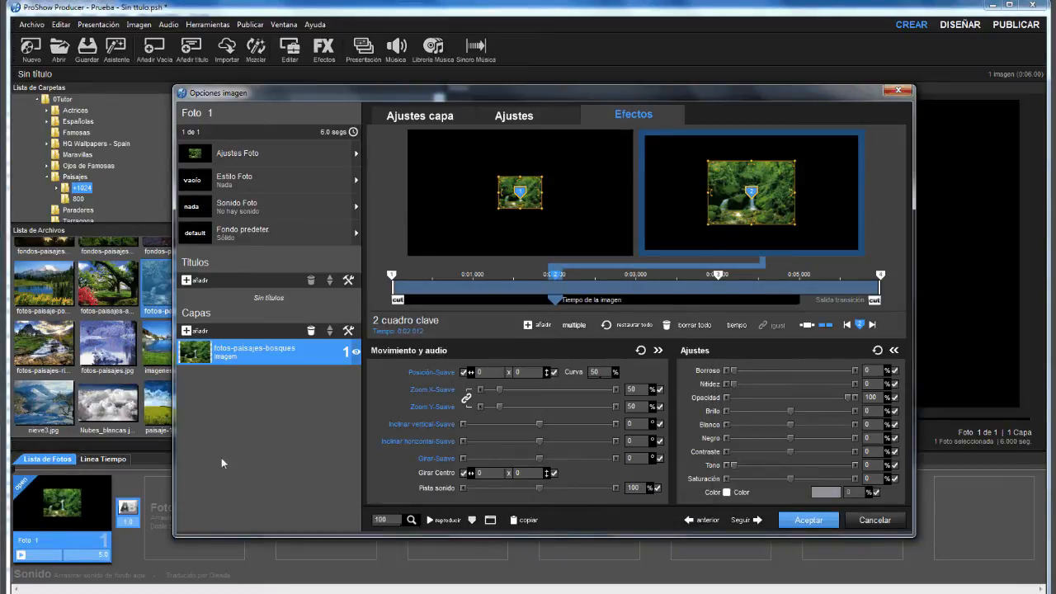
click(440, 520)
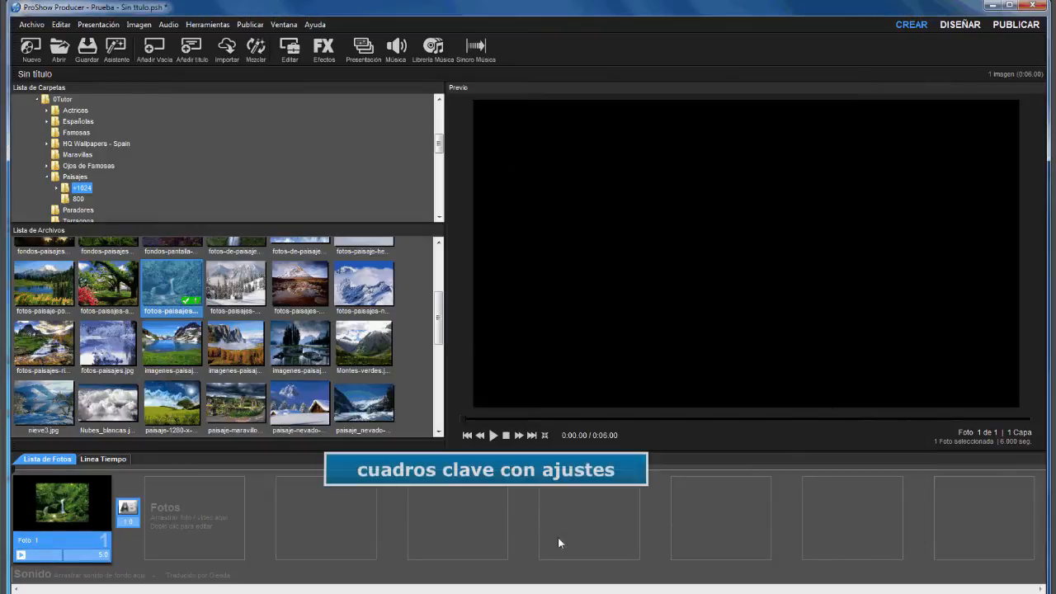
Open the effects of Foto 1 and enable the Color adjustment on the first and second keyframes.
key(Return)
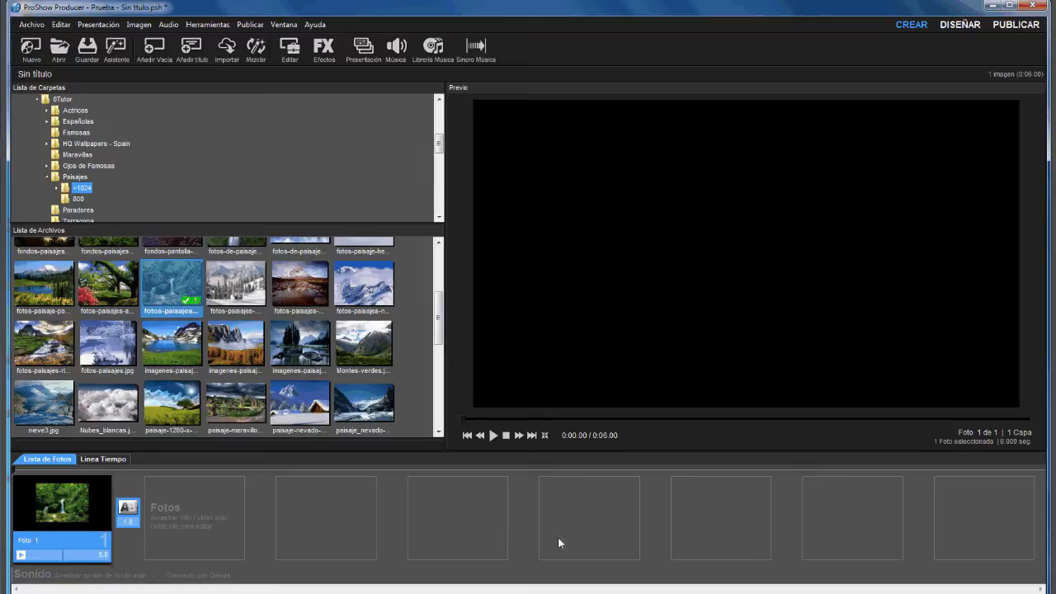
key(ctrl+Return)
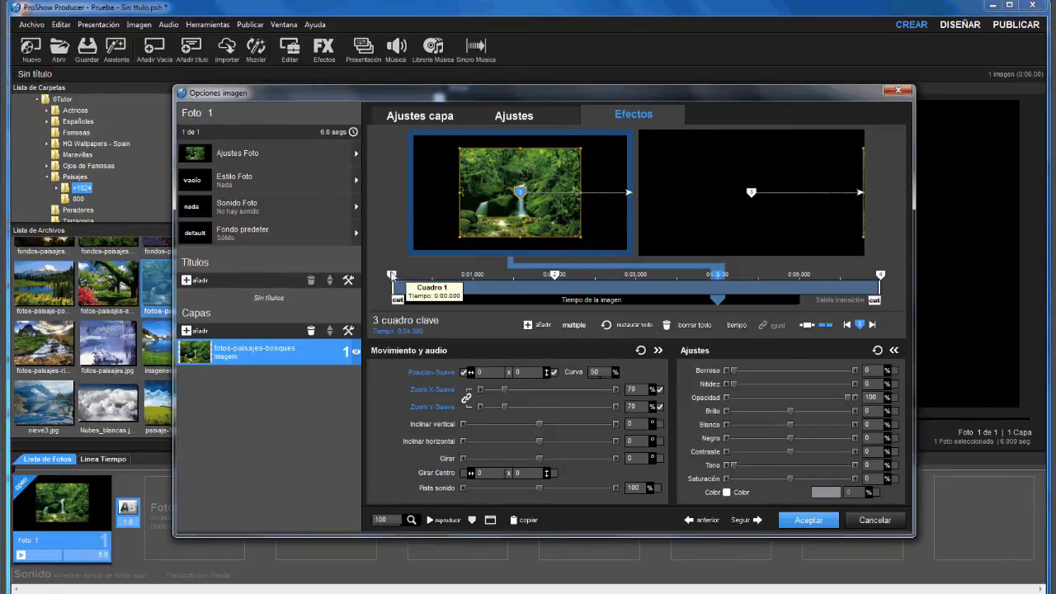
click(392, 275)
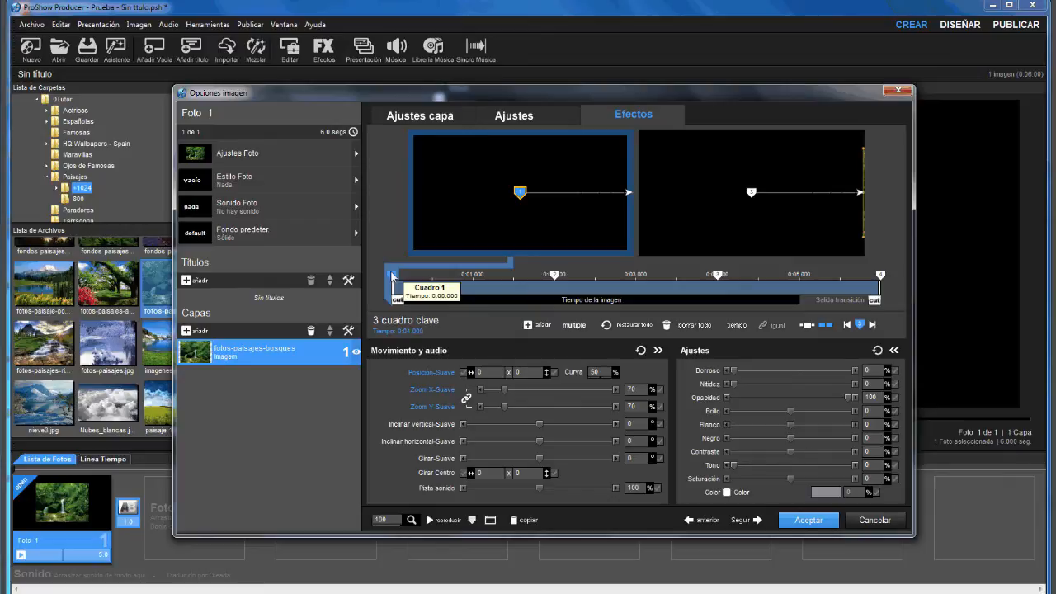
click(393, 276)
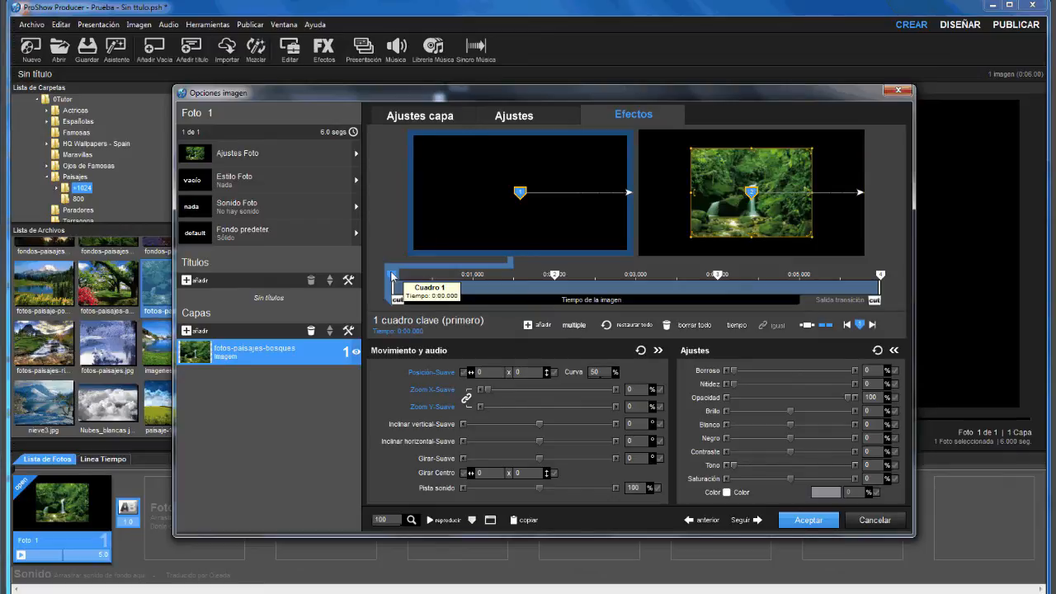
click(727, 493)
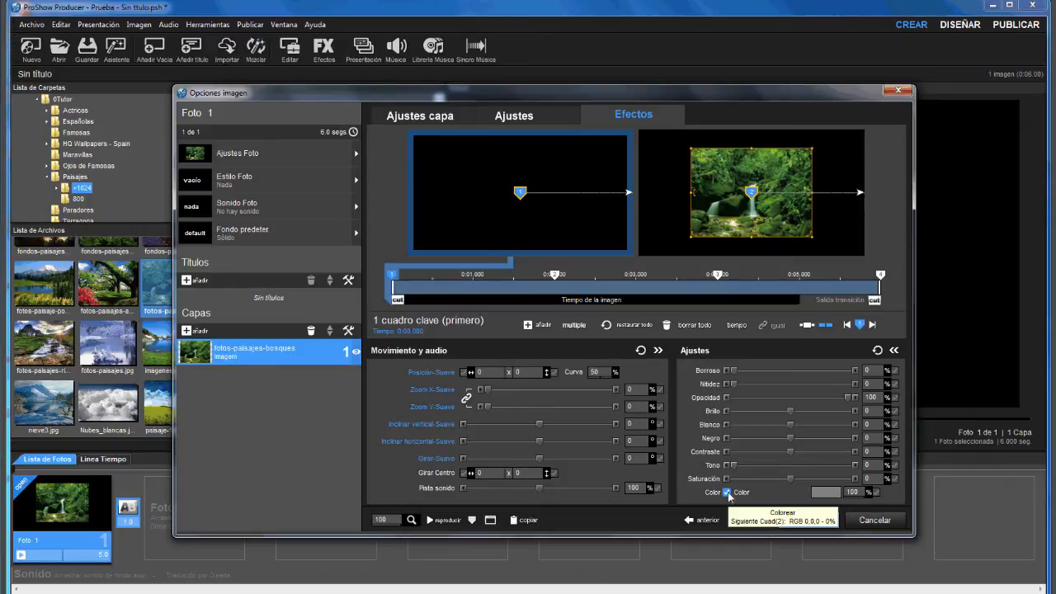
click(554, 276)
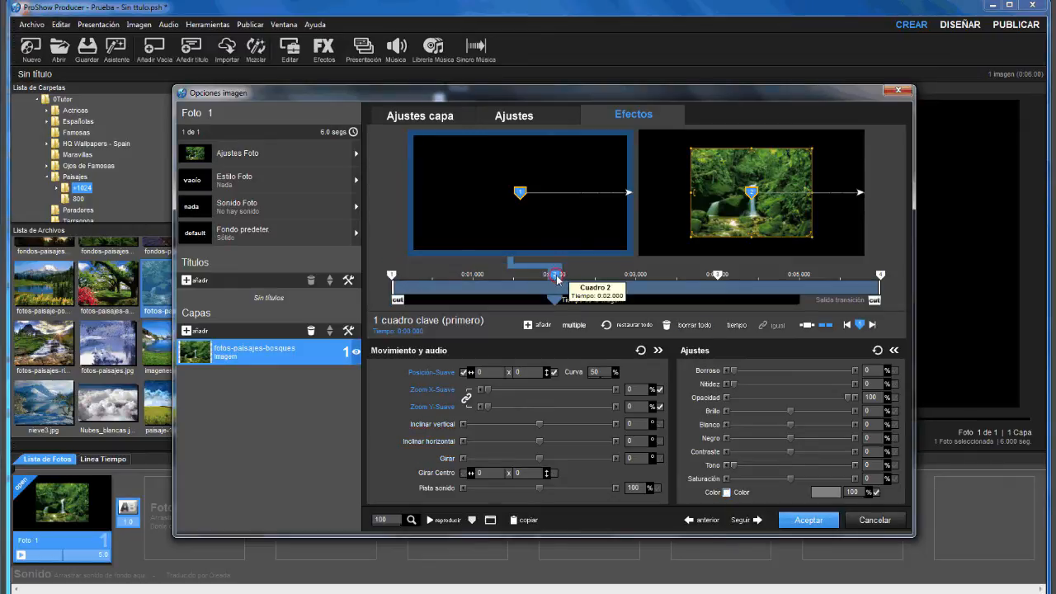
click(727, 491)
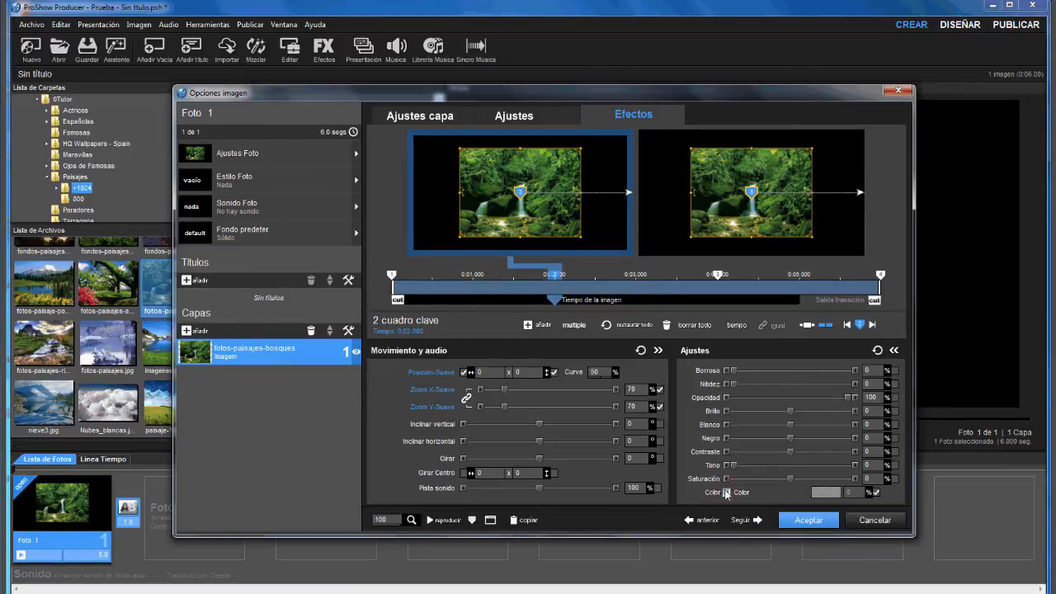
Inspect the Color adjustment at the third and last keyframes and play the effect preview.
click(717, 277)
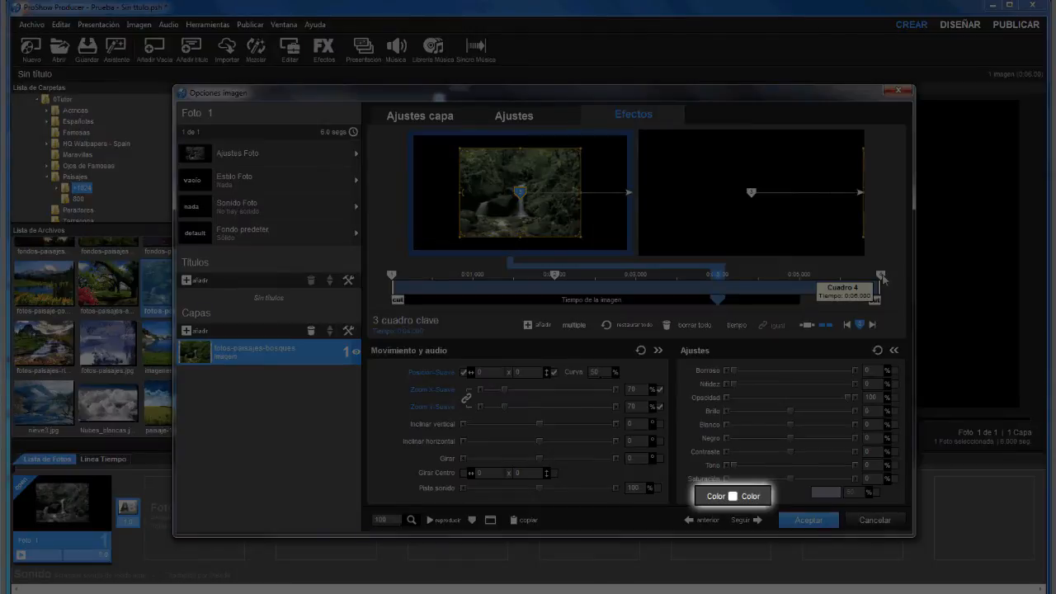
click(881, 277)
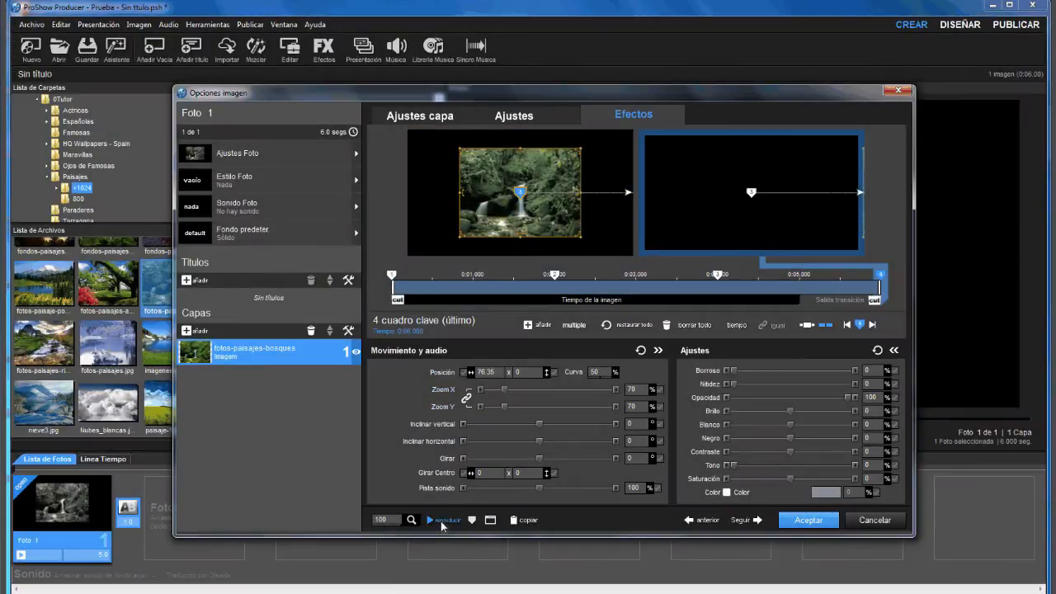
click(442, 521)
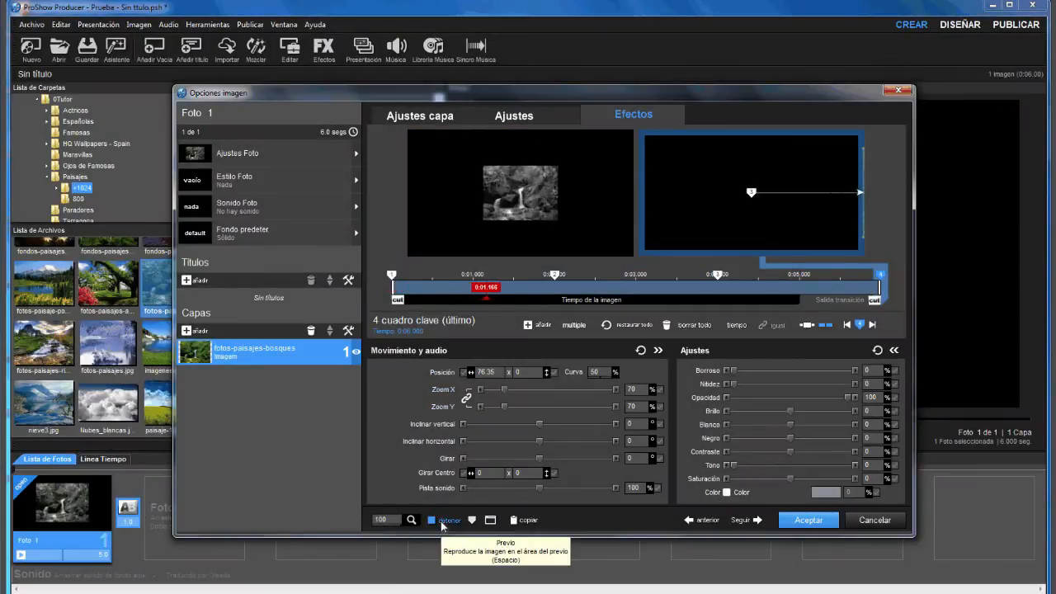
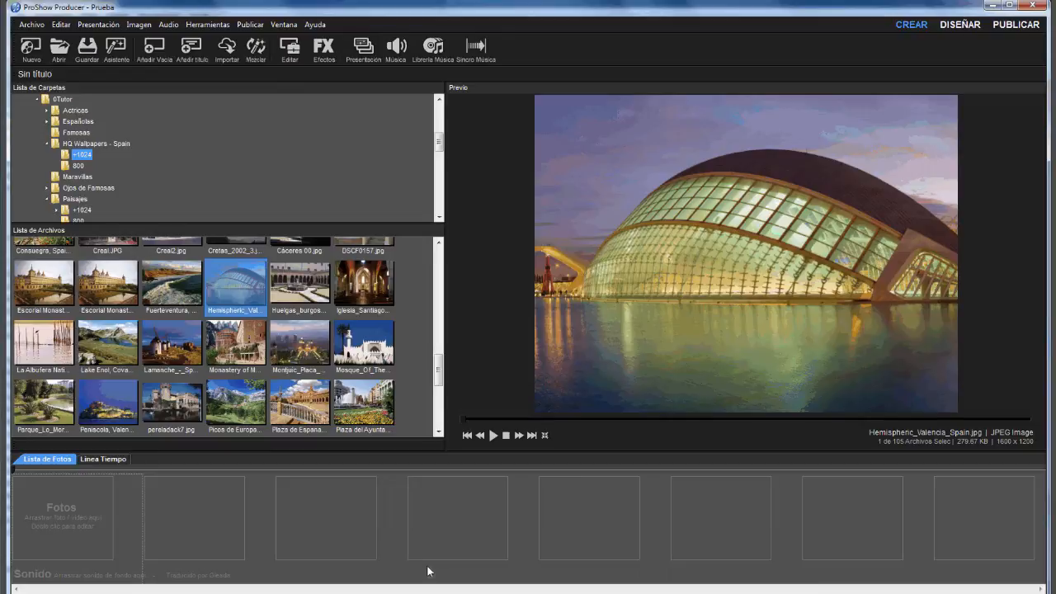
Add Hemispheric_Valencia_Spain.jpg to the empty photo list and set its display time to 10 seconds.
drag(88, 518, 87, 518)
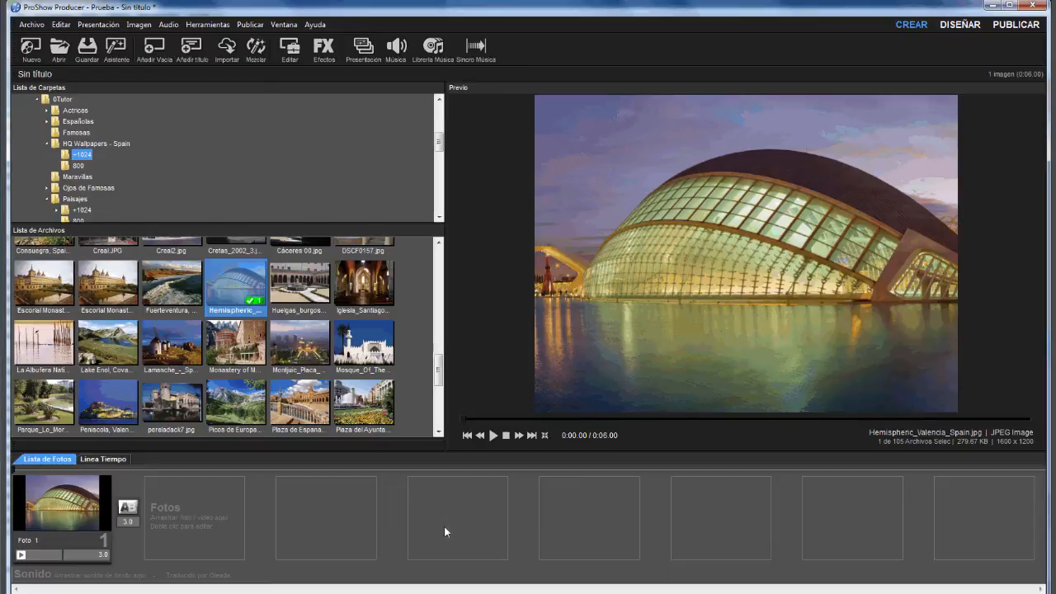
click(99, 558)
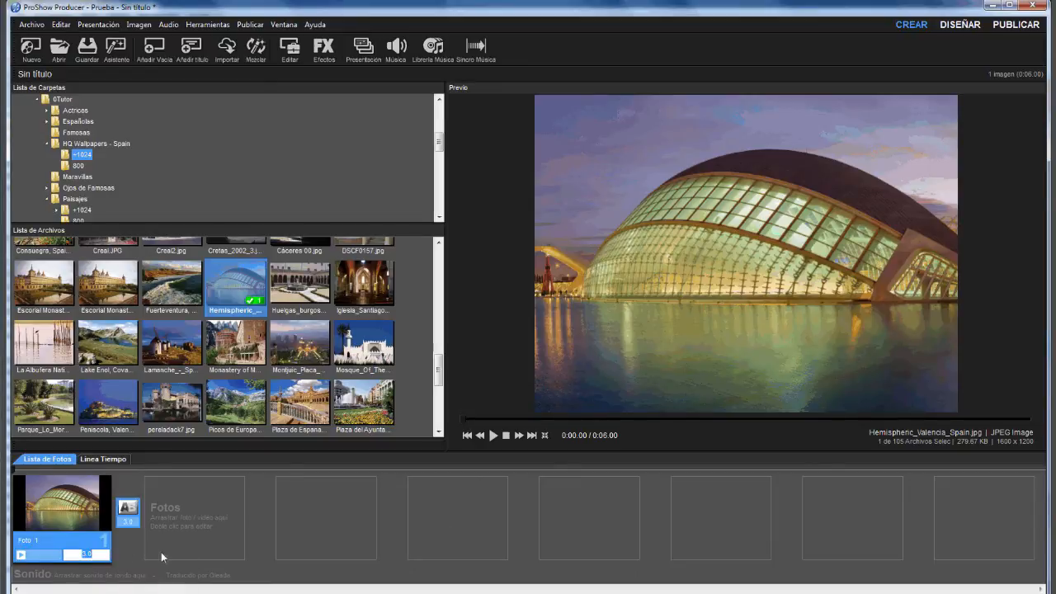
text(10)
click(130, 521)
click(197, 516)
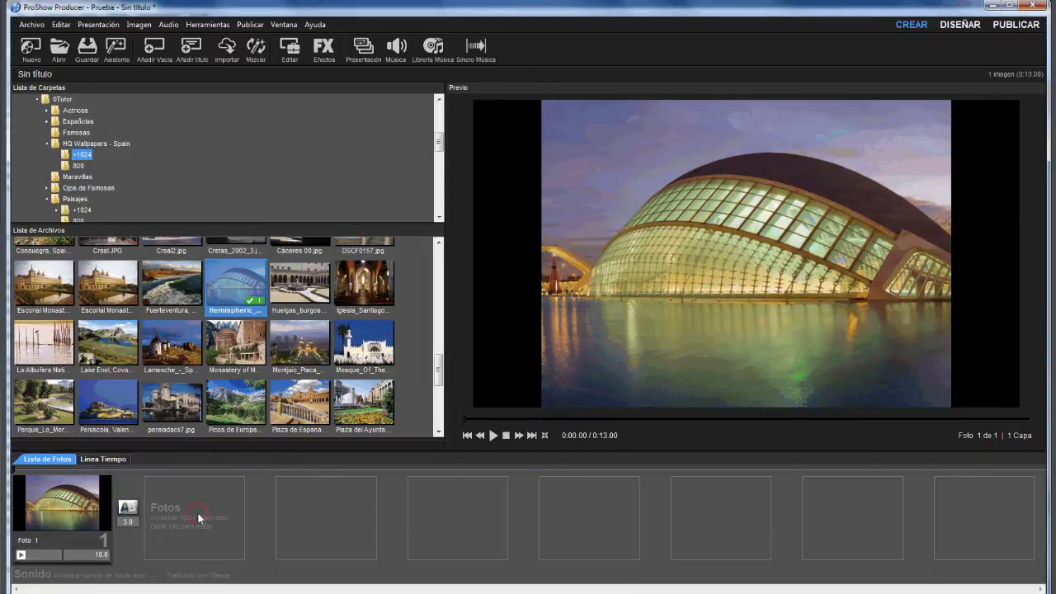
Open the options of Foto 1, add the title "aprendiendo los títulos con los cuadros clave" at size 16 and place it at about 50 x 65.
click(54, 517)
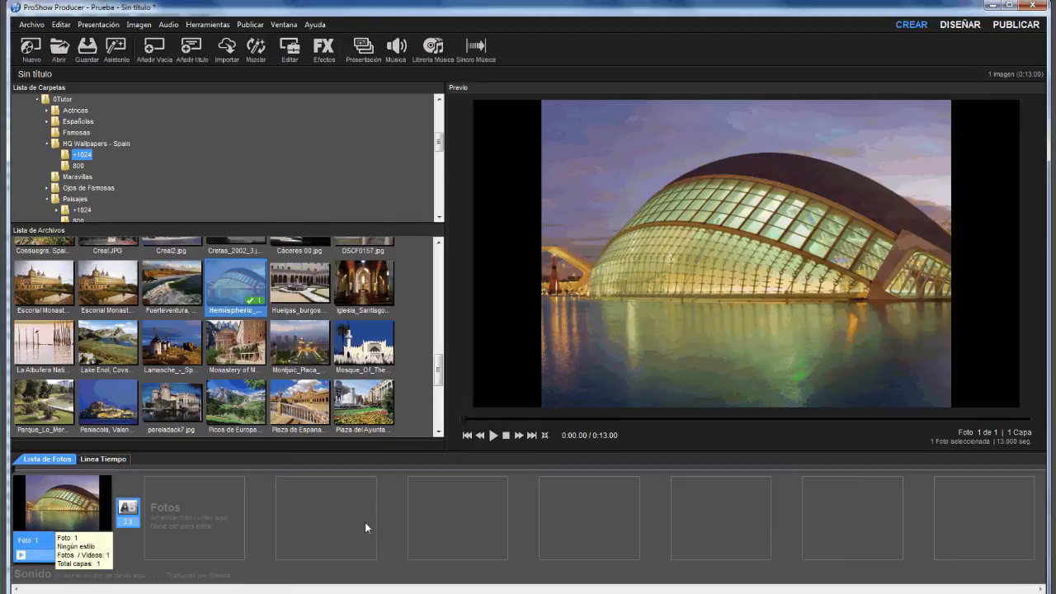
key(ctrl+d)
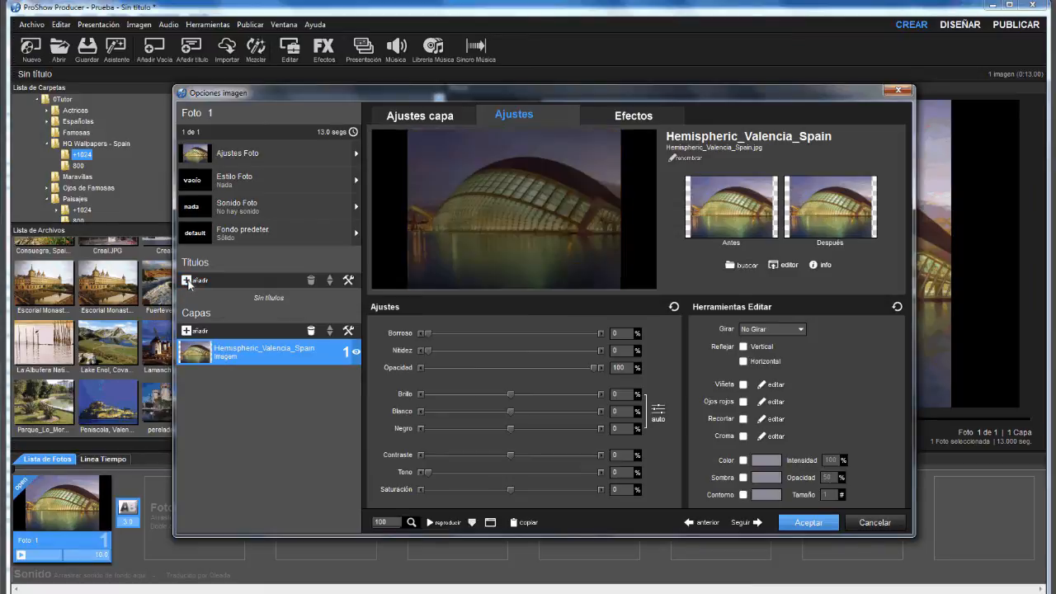
click(187, 281)
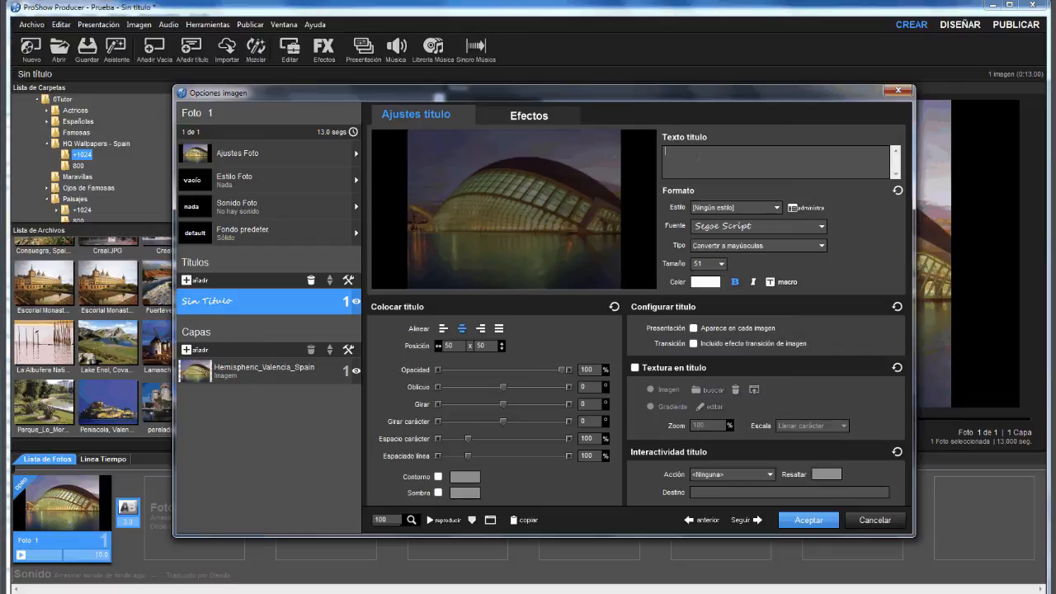
right_click(698, 155)
click(742, 210)
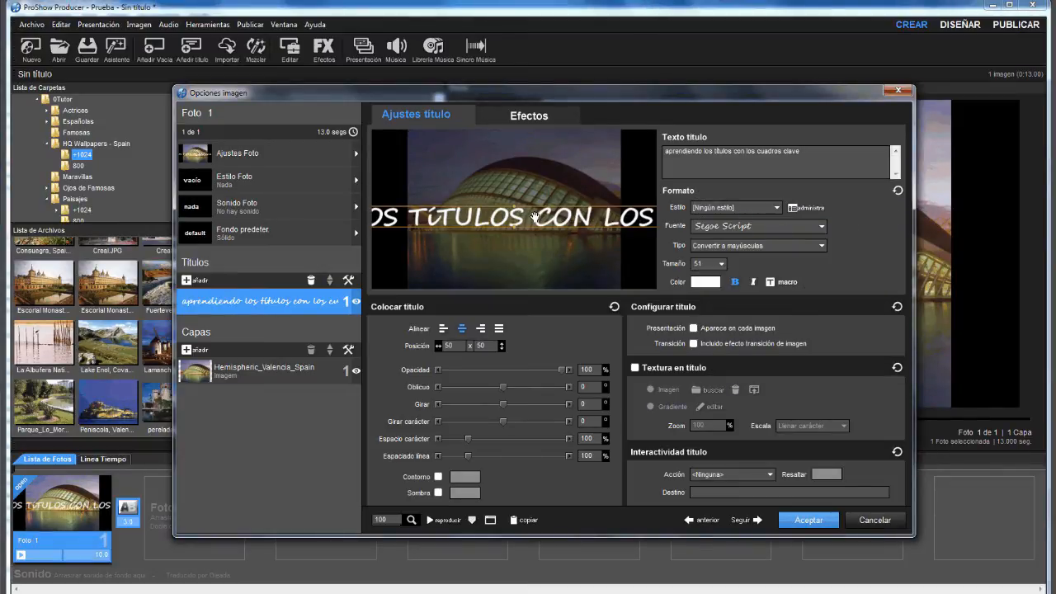
scroll(535, 217, down, 7)
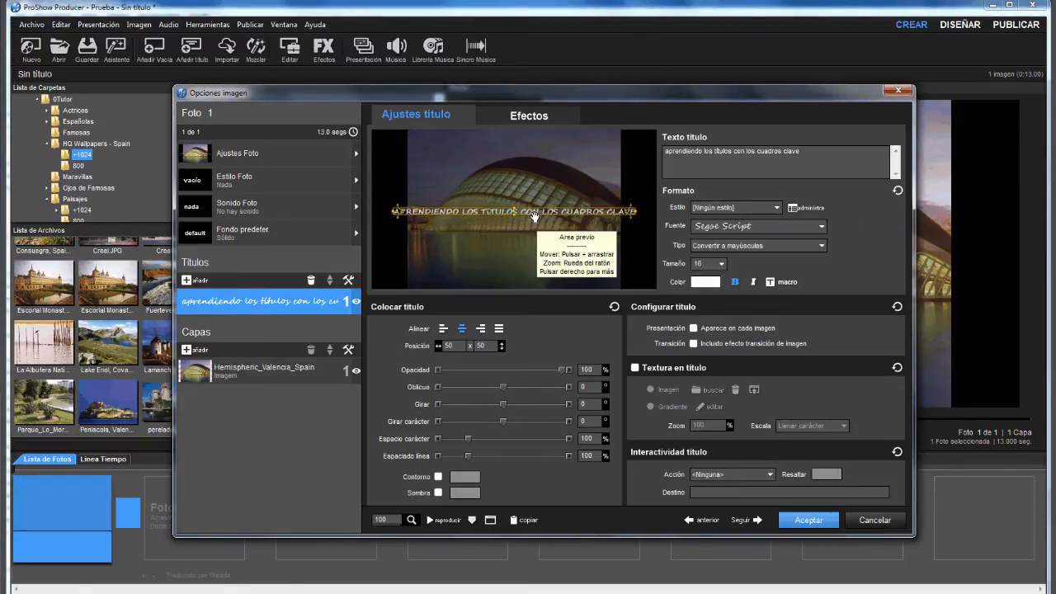
drag(510, 216, 508, 251)
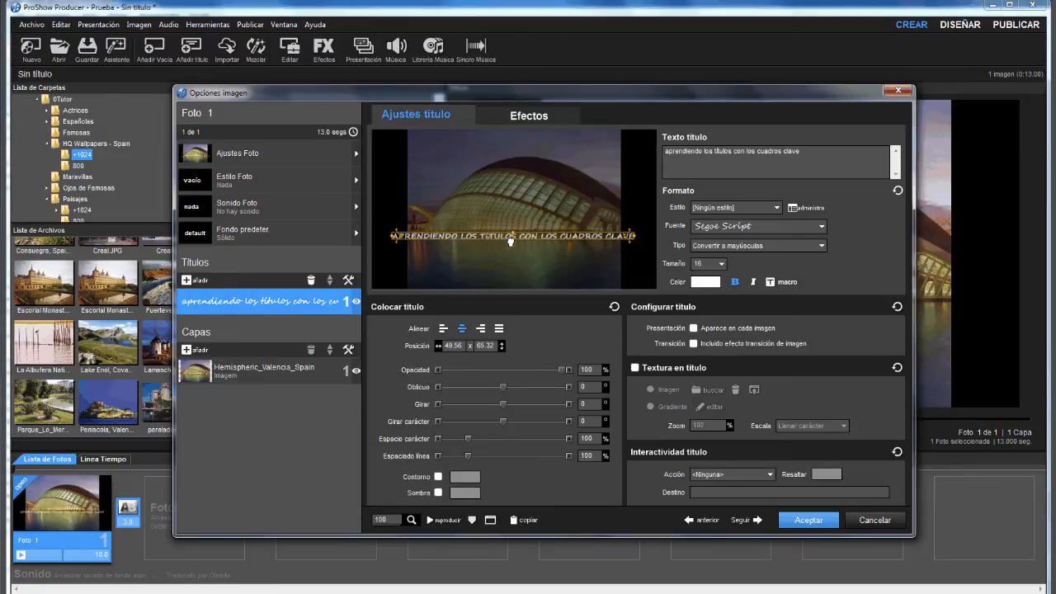
Zoom the Hemispheric_Valencia_Spain layer to 140 % and adjust its placement in the frame.
click(296, 377)
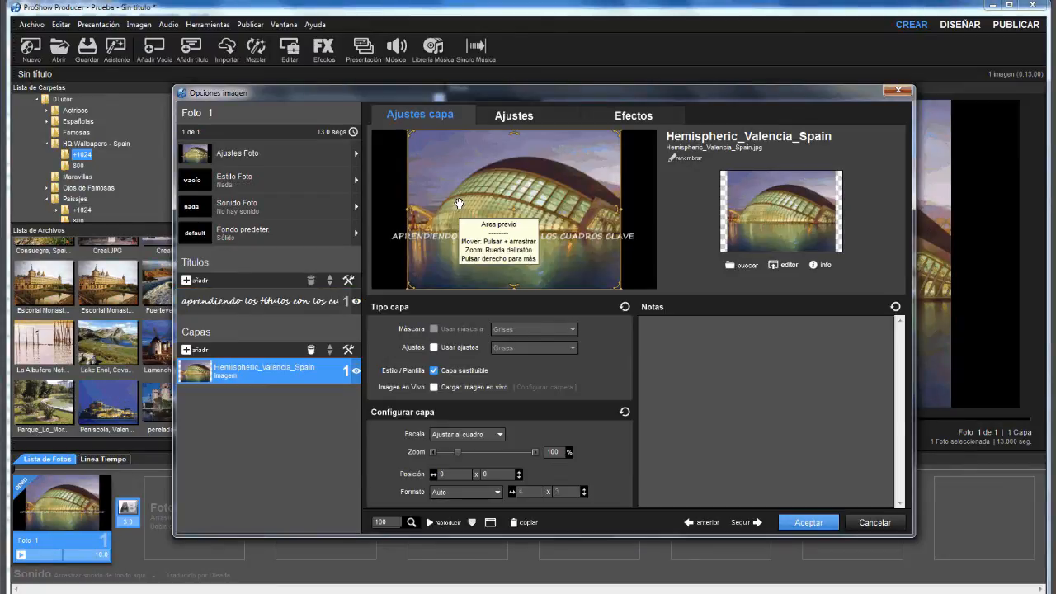
scroll(459, 204, up, 4)
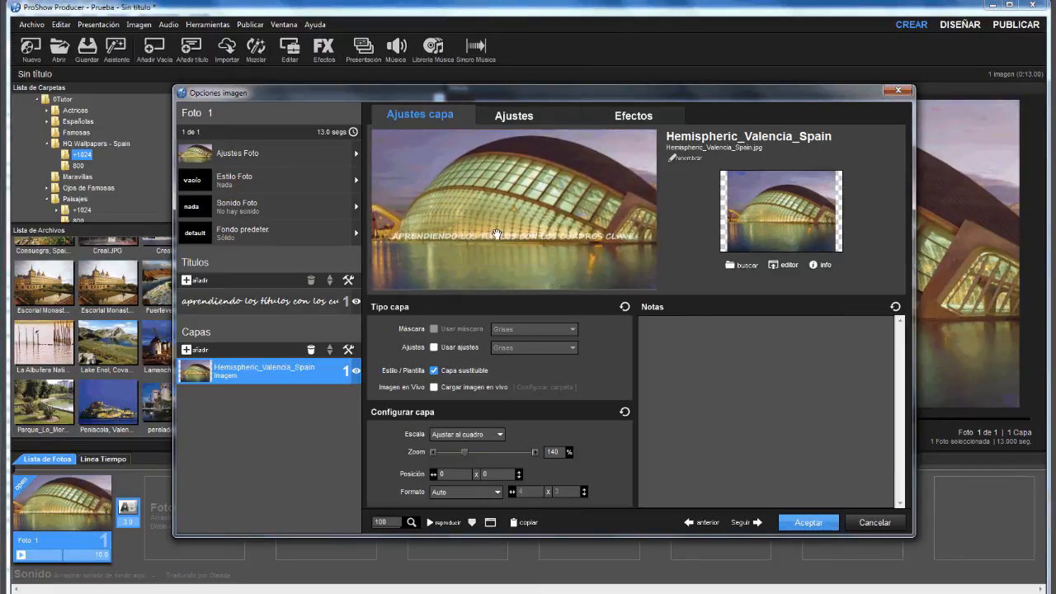
drag(510, 240, 508, 233)
Move the title down over the water to a position of about 48 x 75.
click(220, 305)
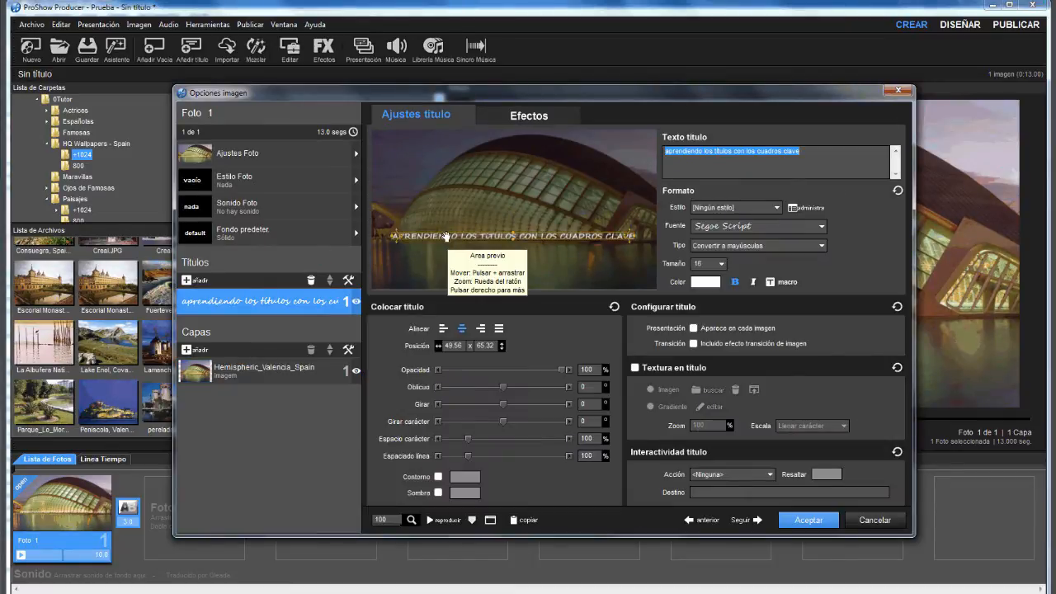
drag(446, 237, 443, 252)
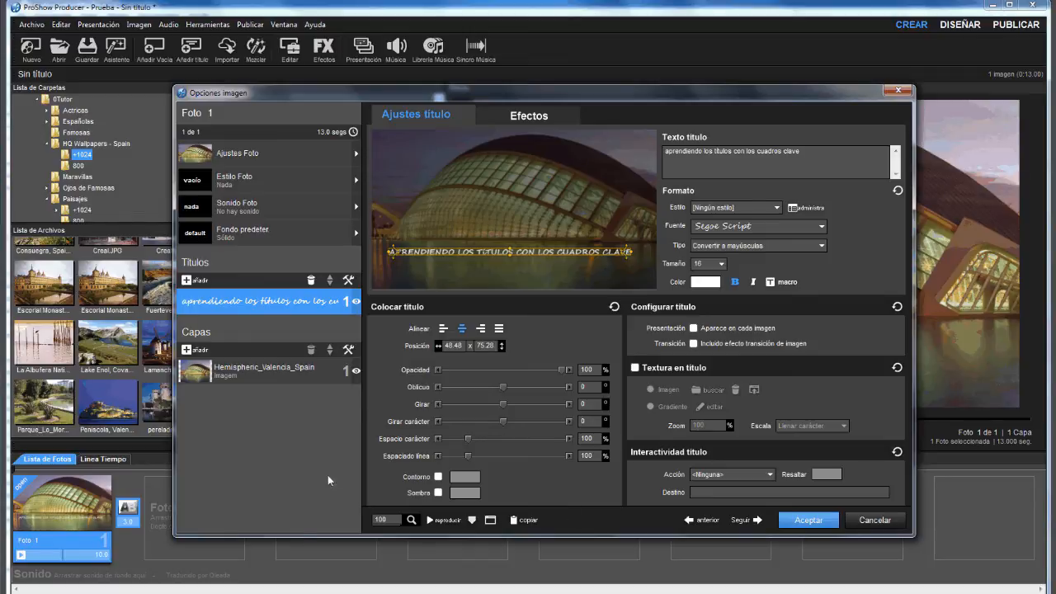
Set the title's entrance effect to "Desvanecer derecha".
click(528, 116)
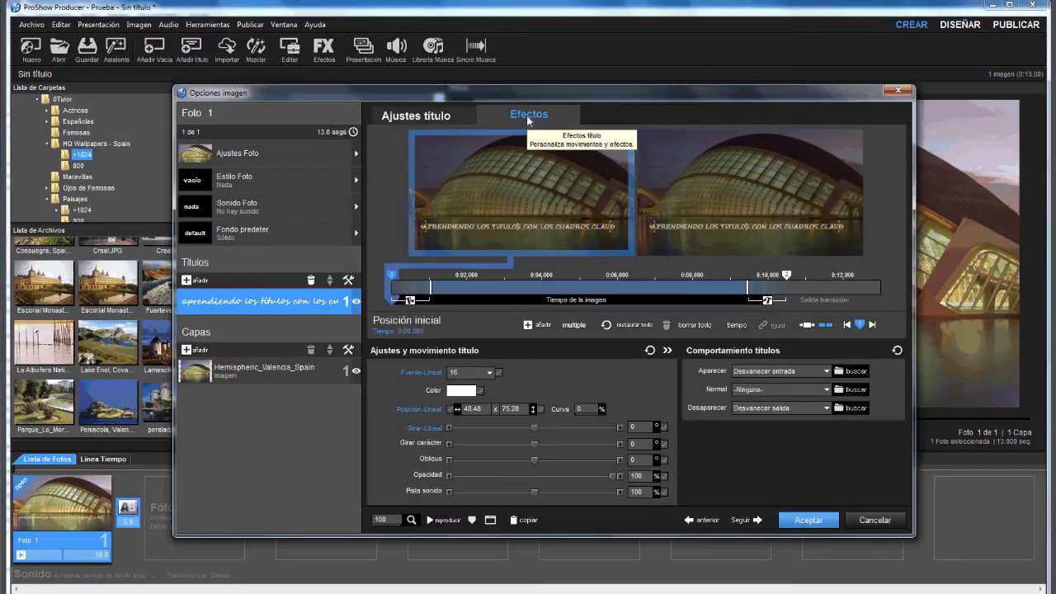
click(409, 300)
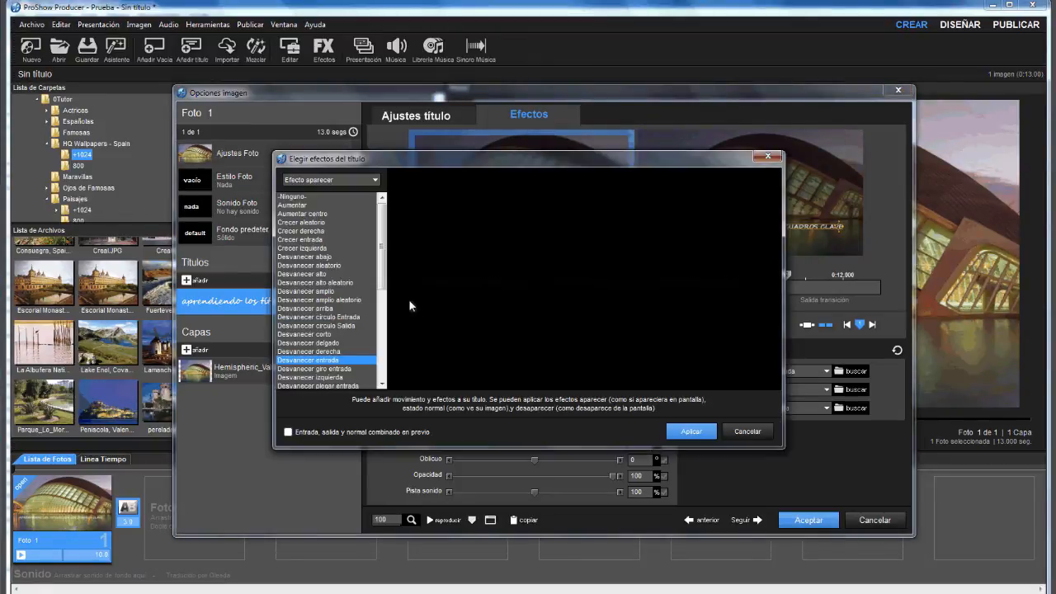
click(338, 351)
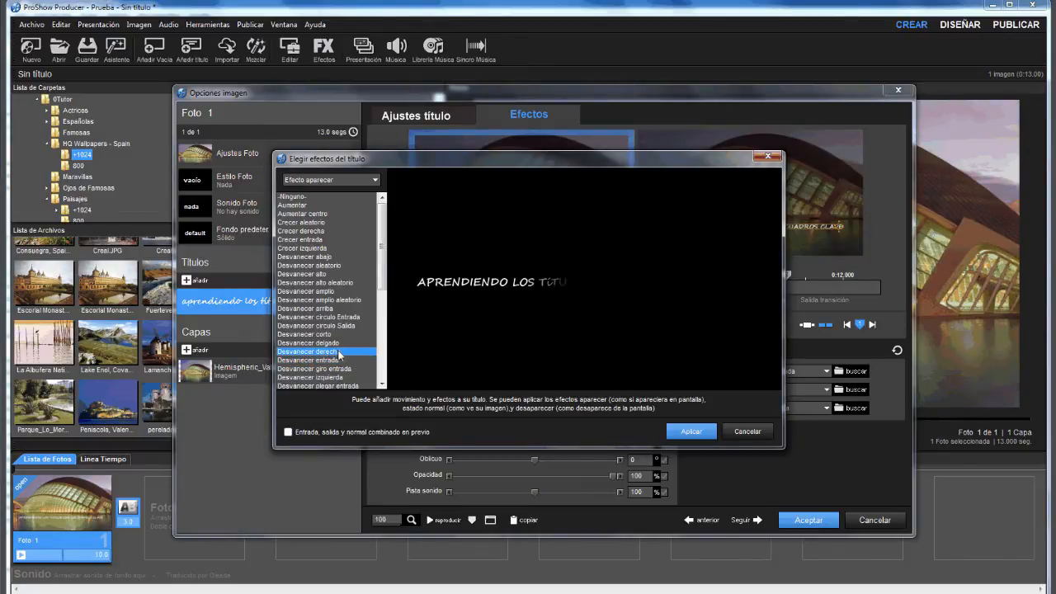
click(698, 432)
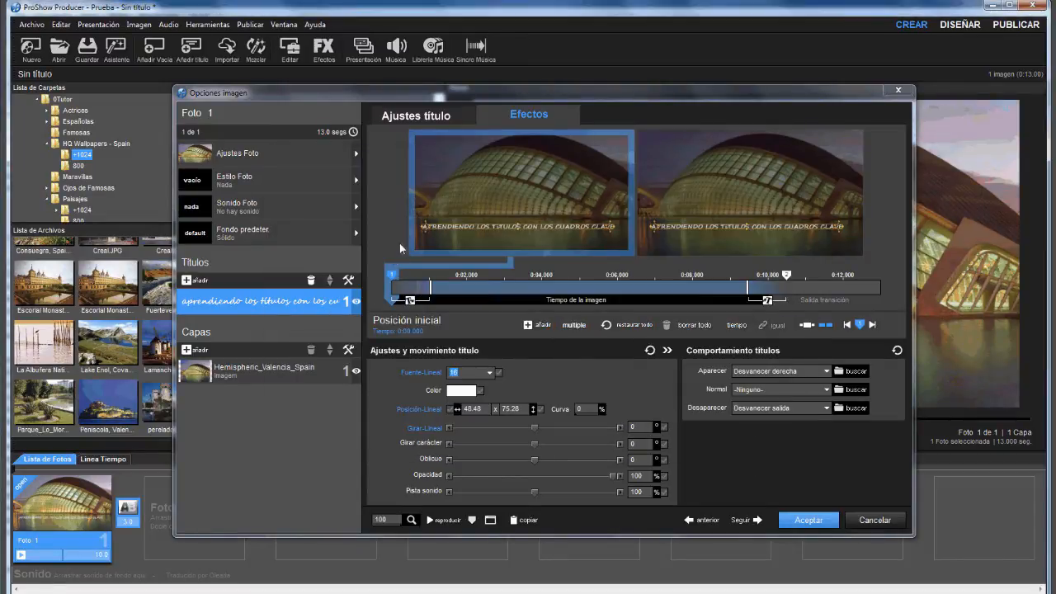
Set the title's first keyframe to 1 second, move its last keyframe to the slide's end at 13 seconds, and preview the animation.
right_click(394, 279)
click(421, 285)
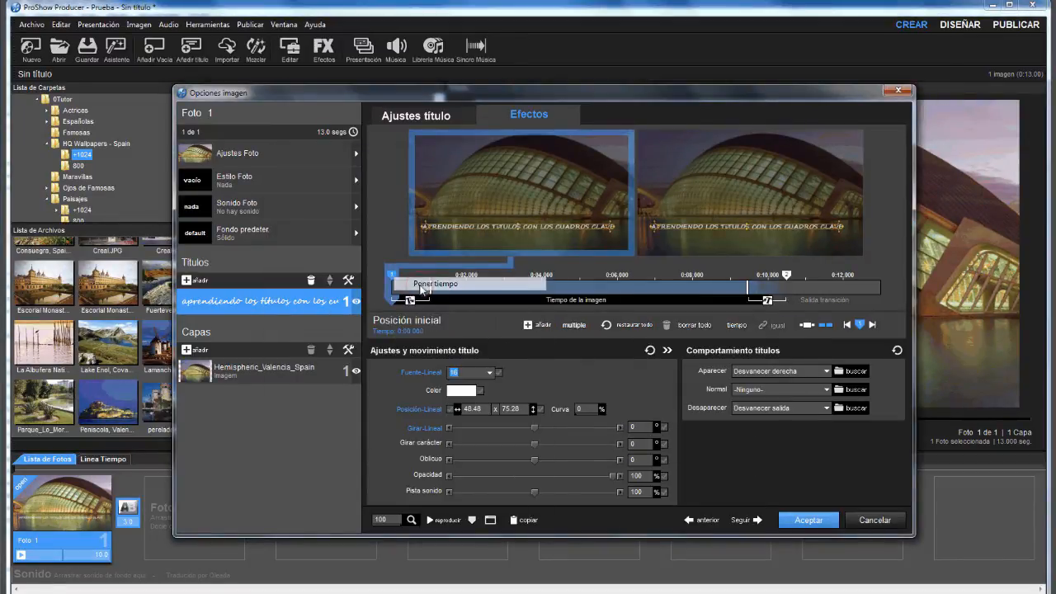
text(1)
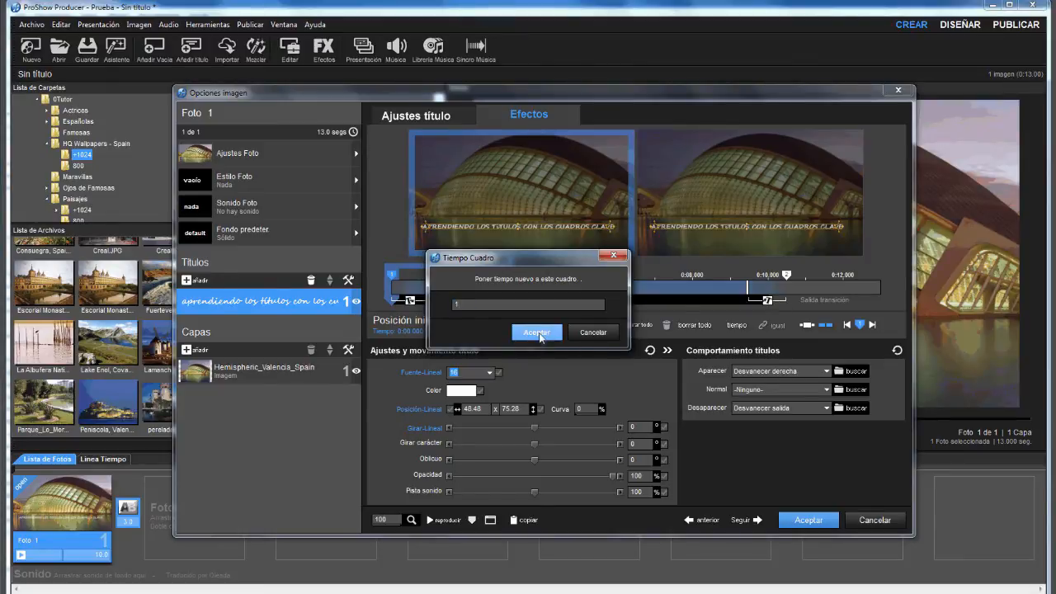
click(538, 332)
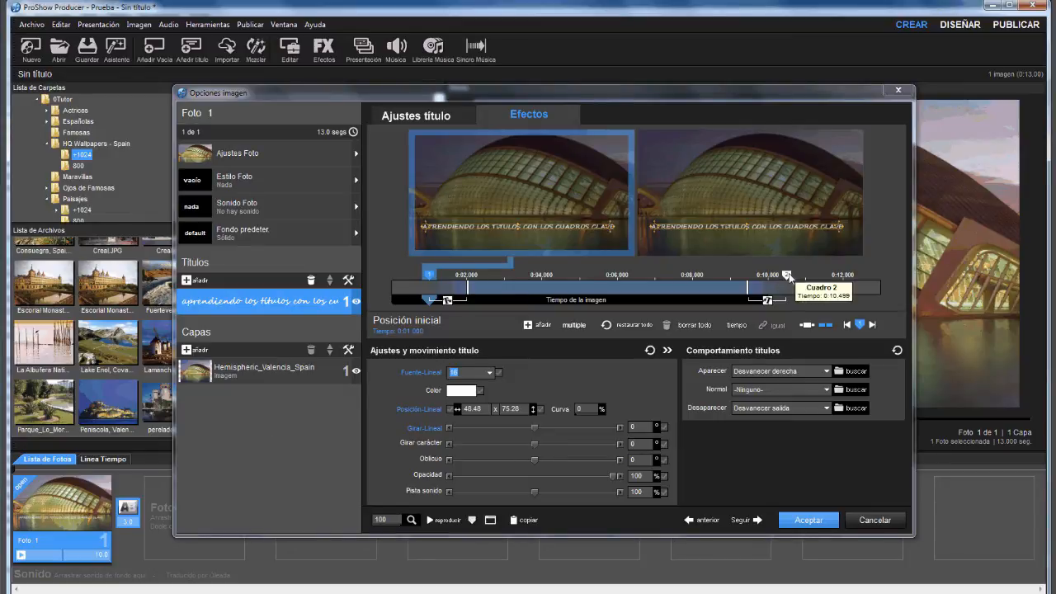
drag(786, 275, 891, 284)
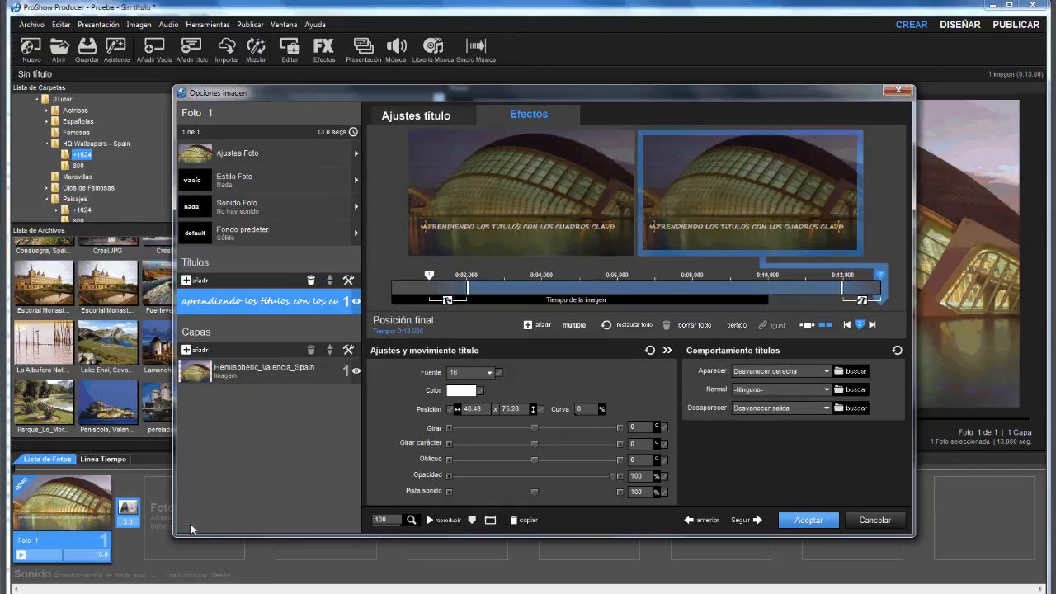
click(440, 520)
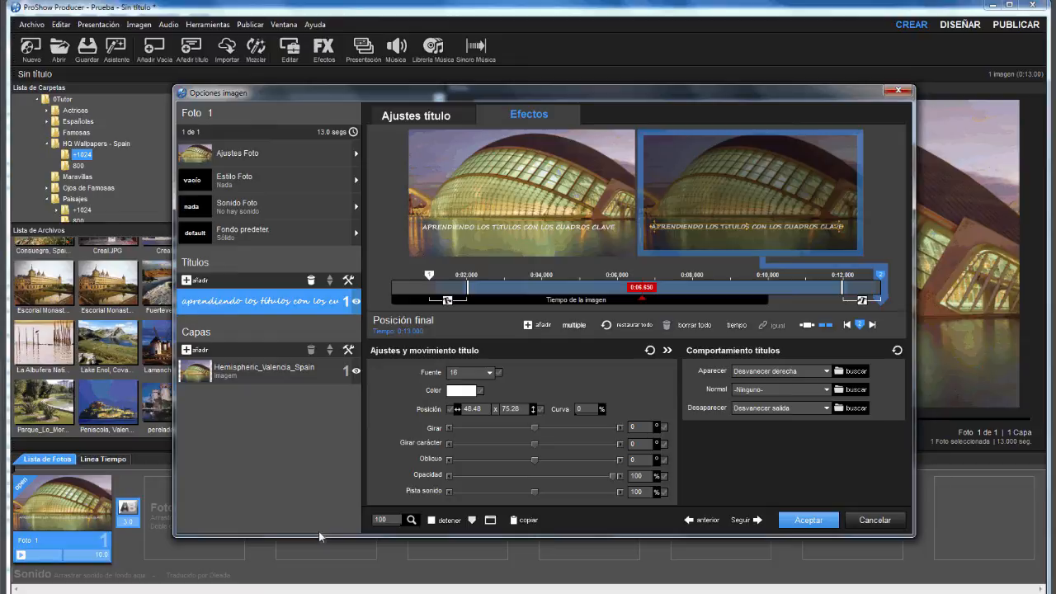
key(space)
Duplicate the title and change the second title's text to "y mejorando mi capacidad.".
click(425, 123)
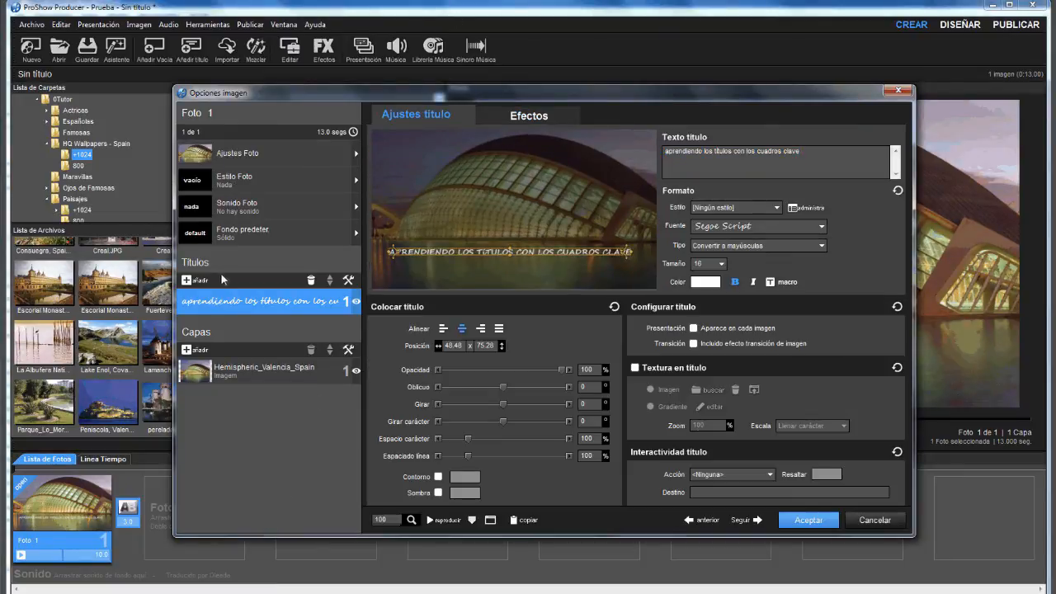
right_click(223, 302)
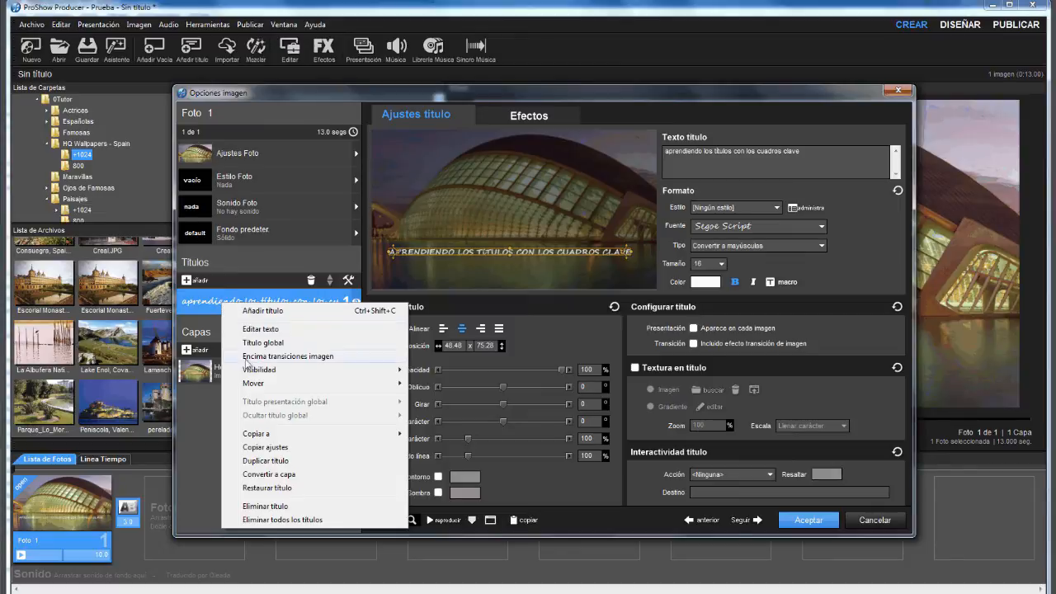
click(268, 461)
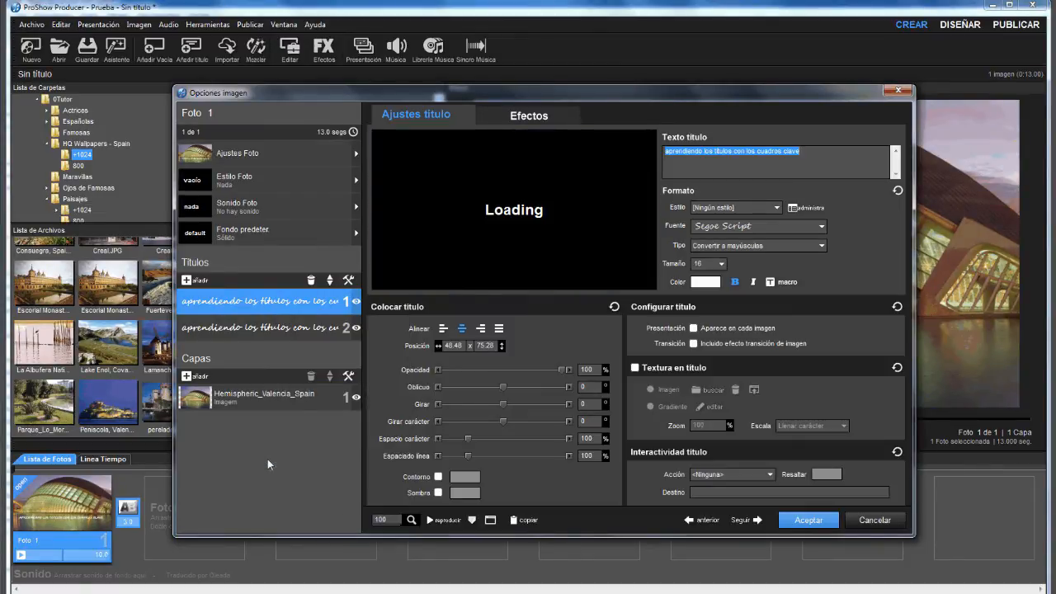
click(271, 326)
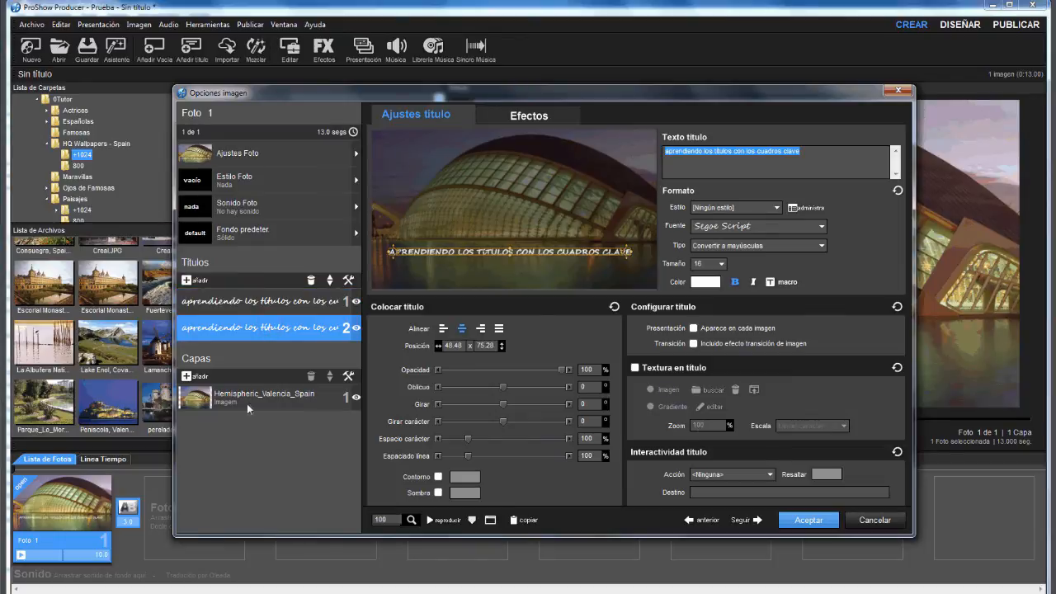
text(y mejorando mi capacidad.)
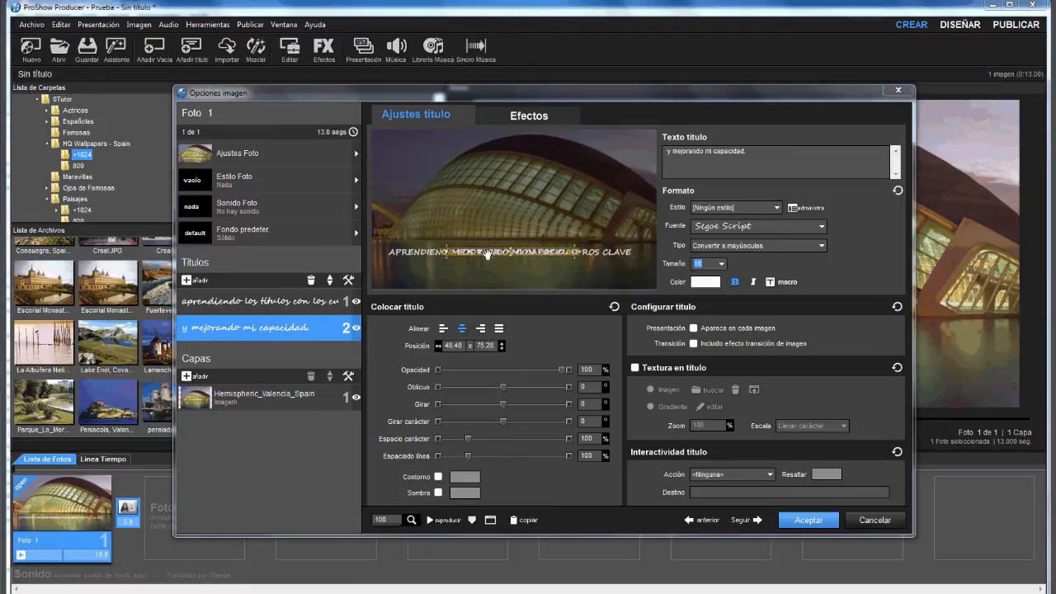
Place the second title beneath the first one at position 50 x 84 and preview the slide.
drag(488, 254, 485, 266)
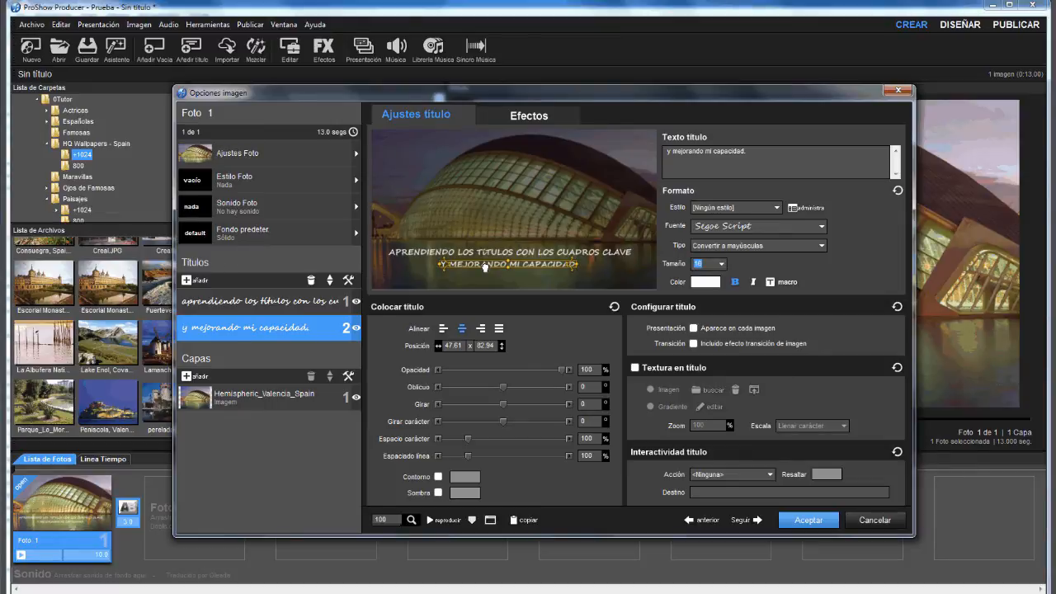
double_click(453, 345)
text(50)
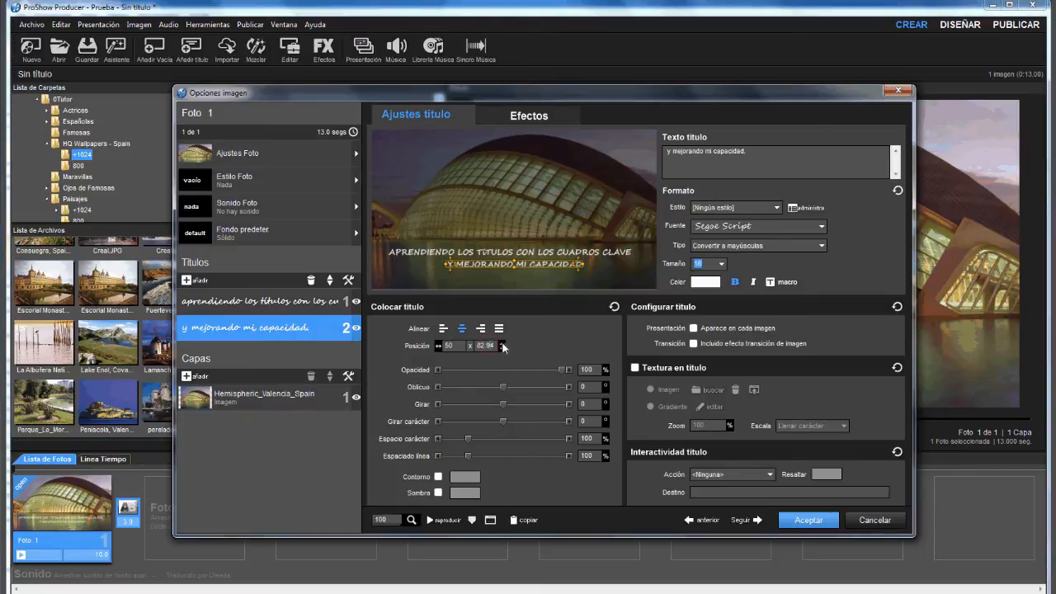
click(503, 347)
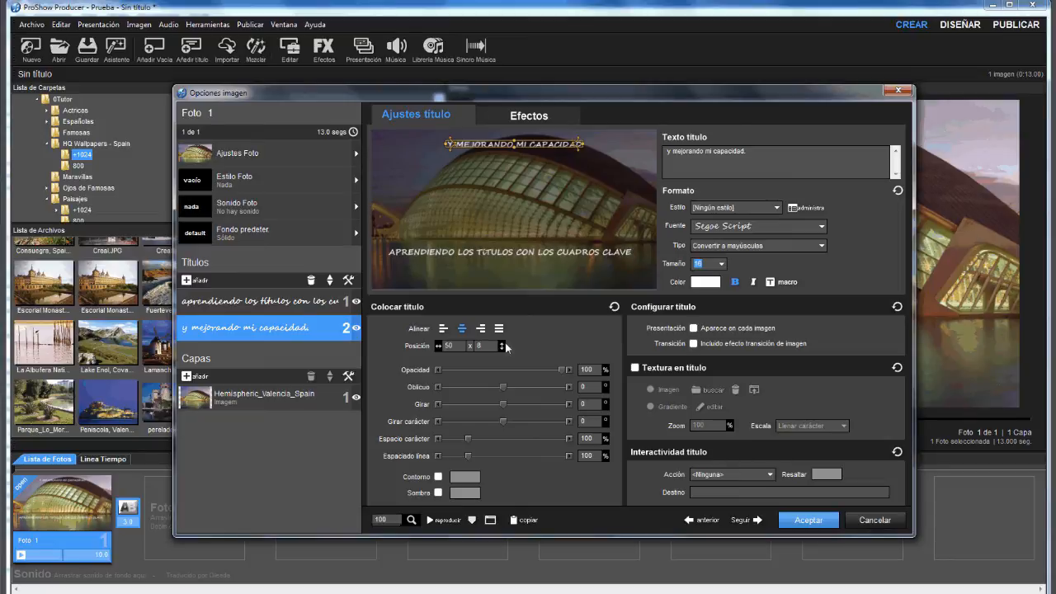
text(4)
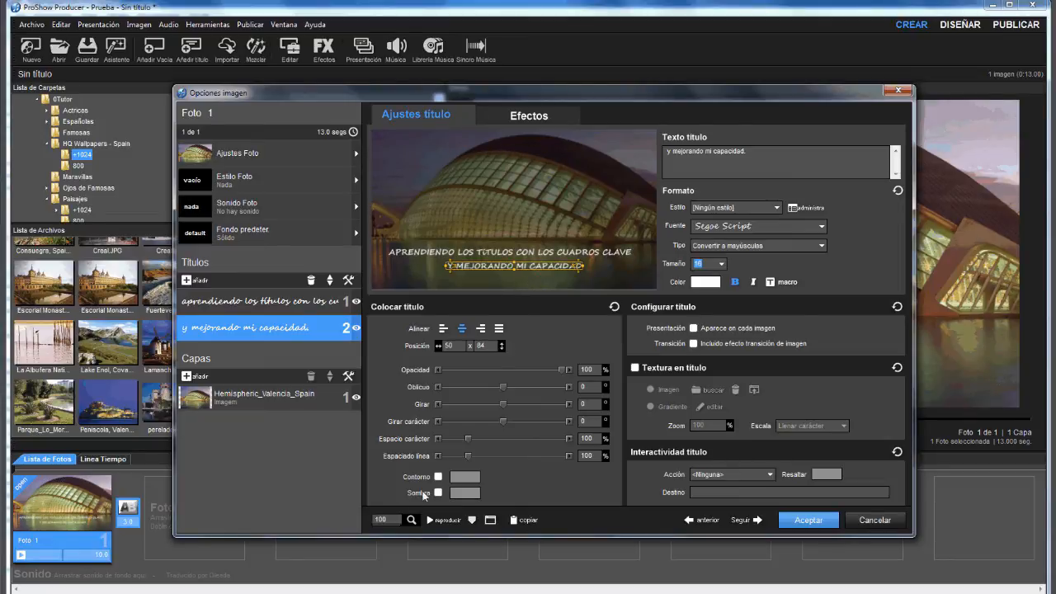
click(445, 522)
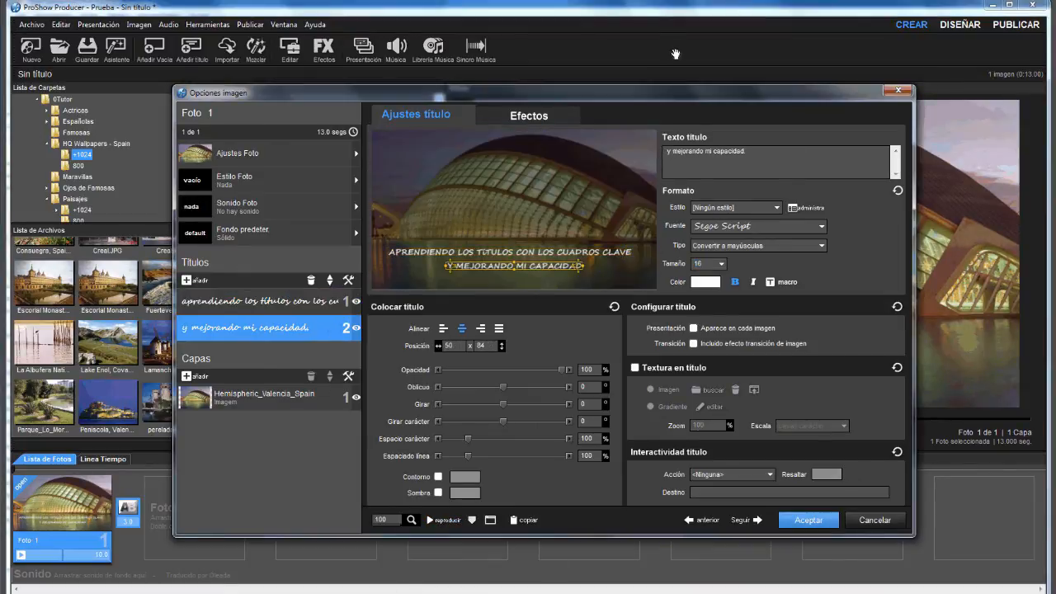
Set the second title's first keyframe time to 3 seconds and preview how the two titles appear.
click(529, 116)
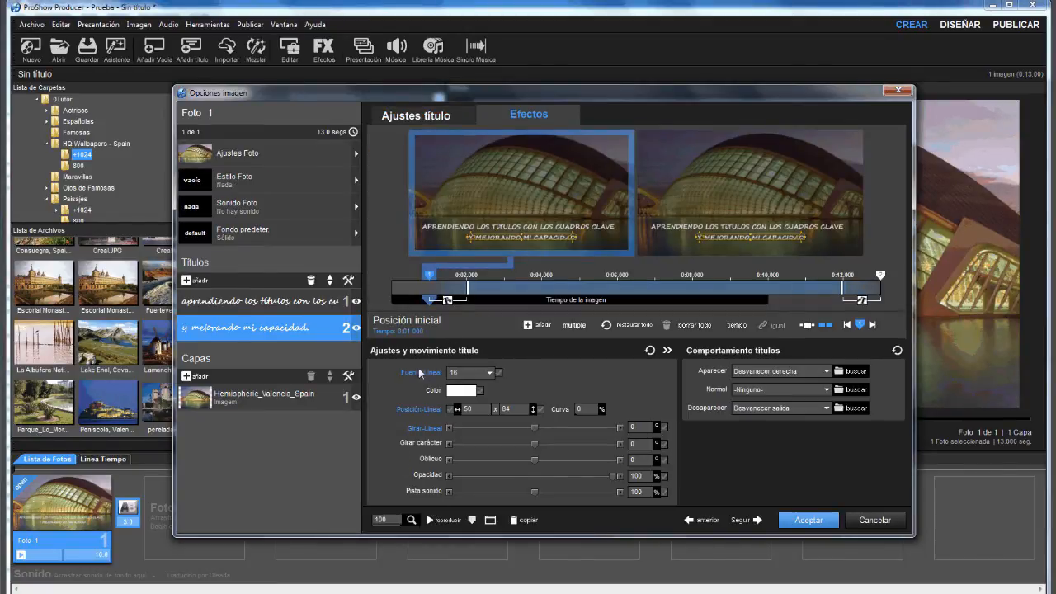
right_click(432, 280)
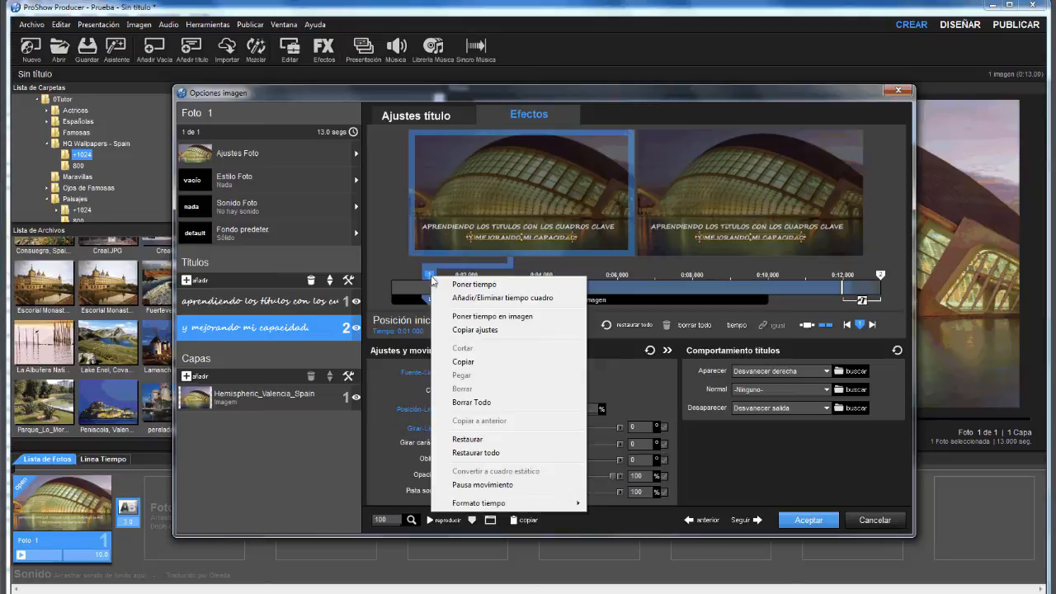
click(490, 284)
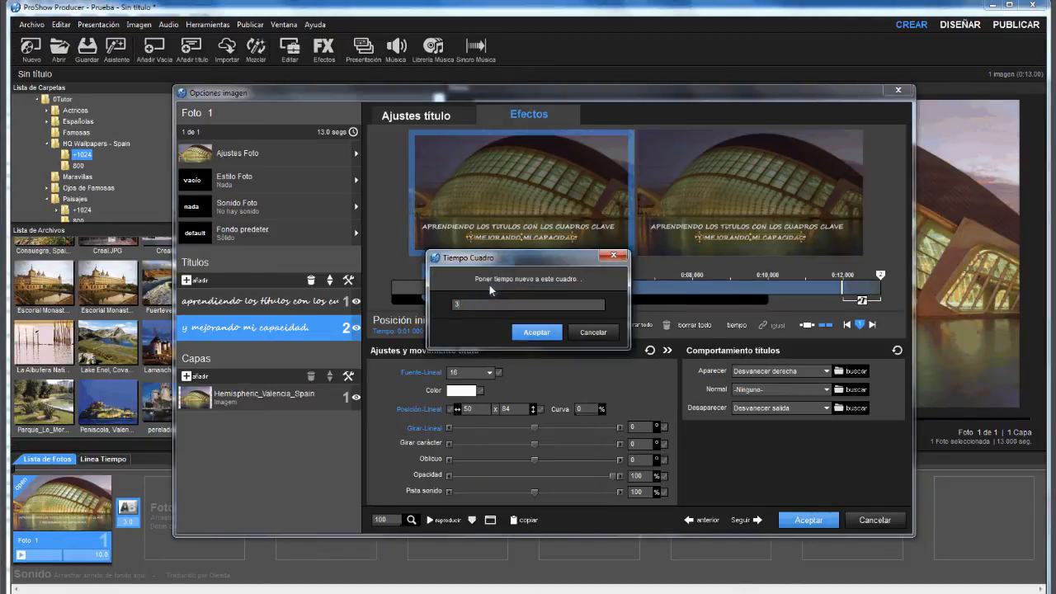
click(534, 334)
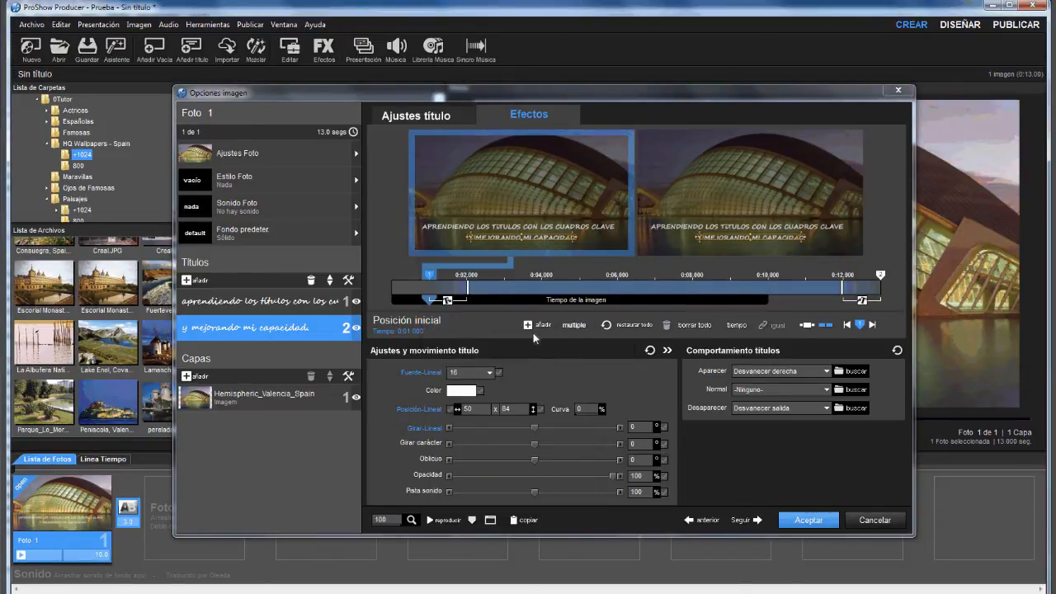
click(439, 522)
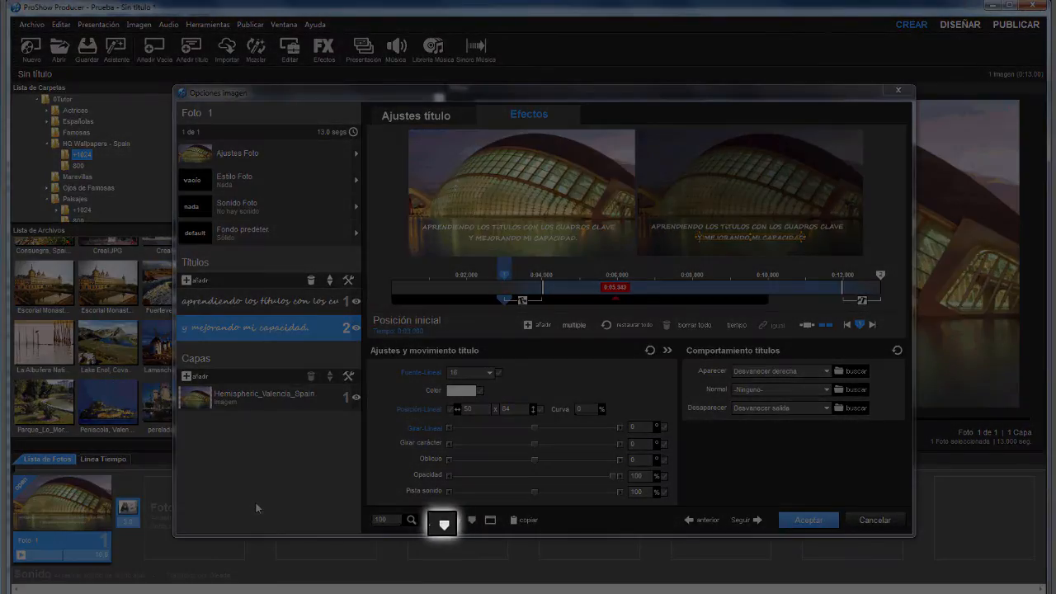
click(432, 520)
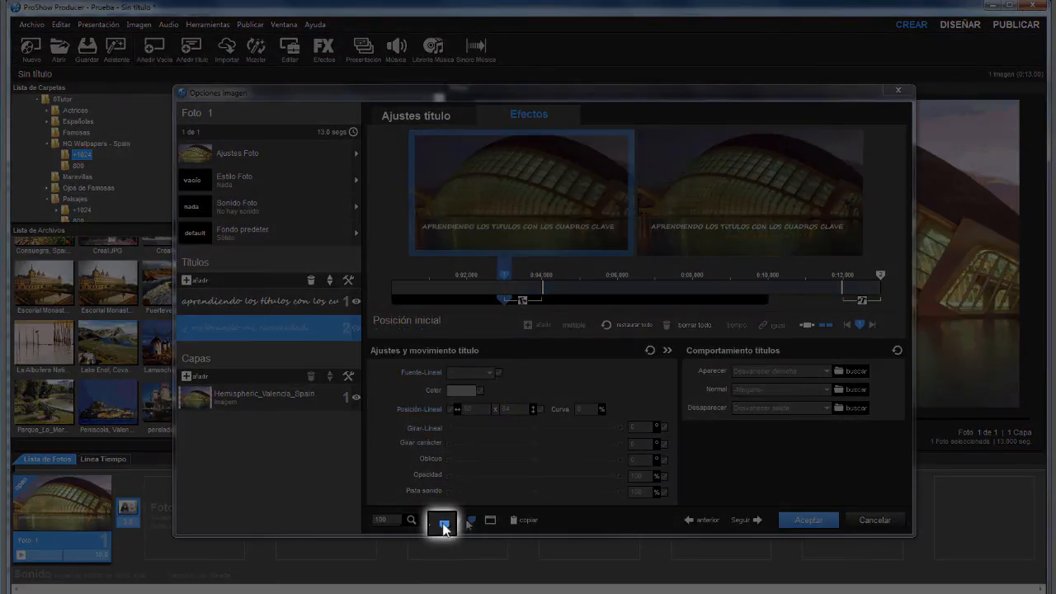
In the keyframe editor, preview both titles together, and disable "y mejorando mi capacidad." to preview the first title alone.
click(467, 520)
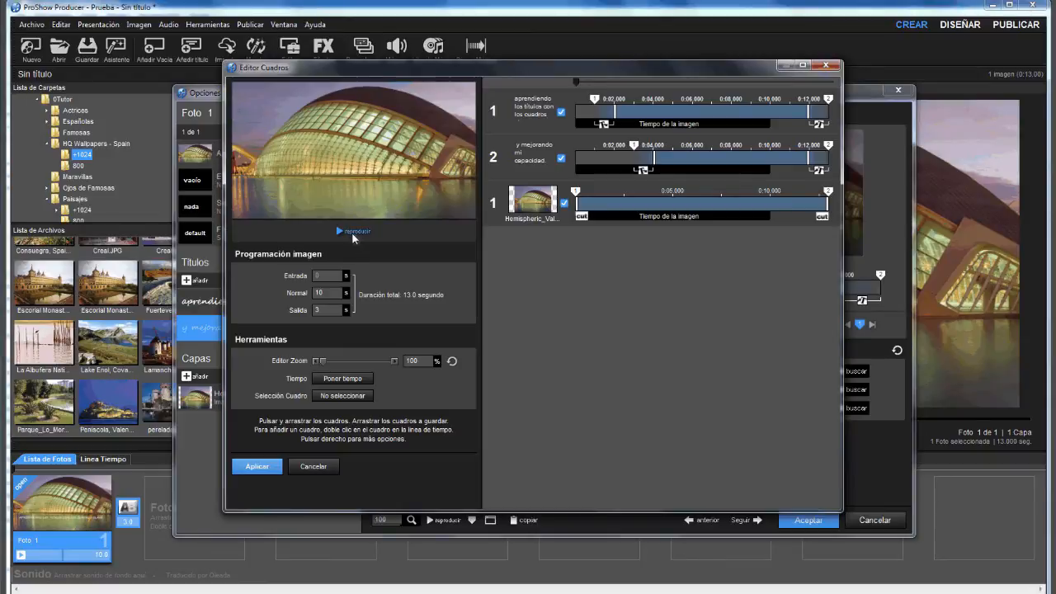
click(353, 232)
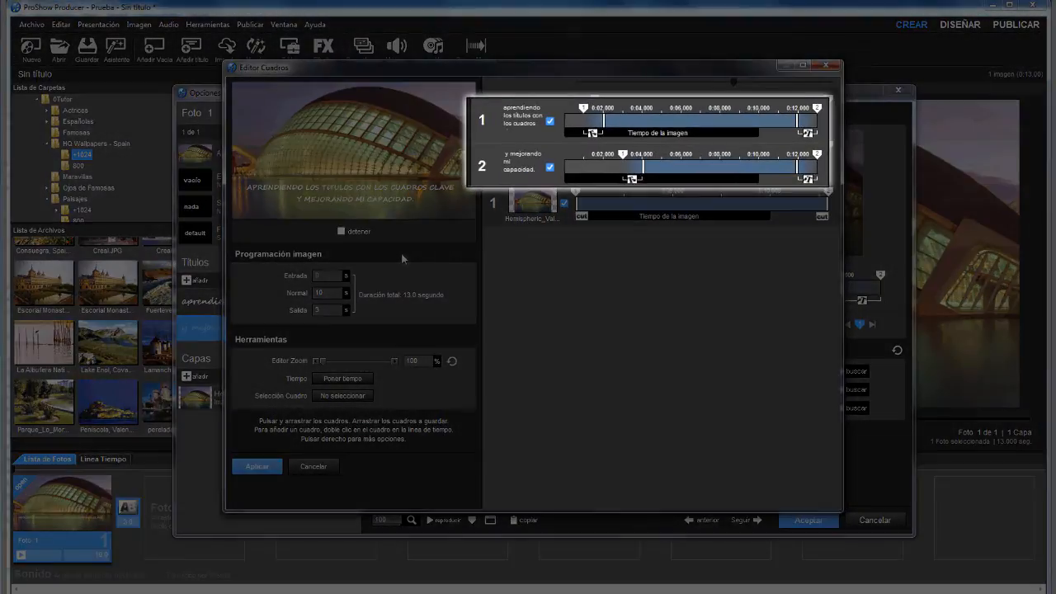
click(353, 232)
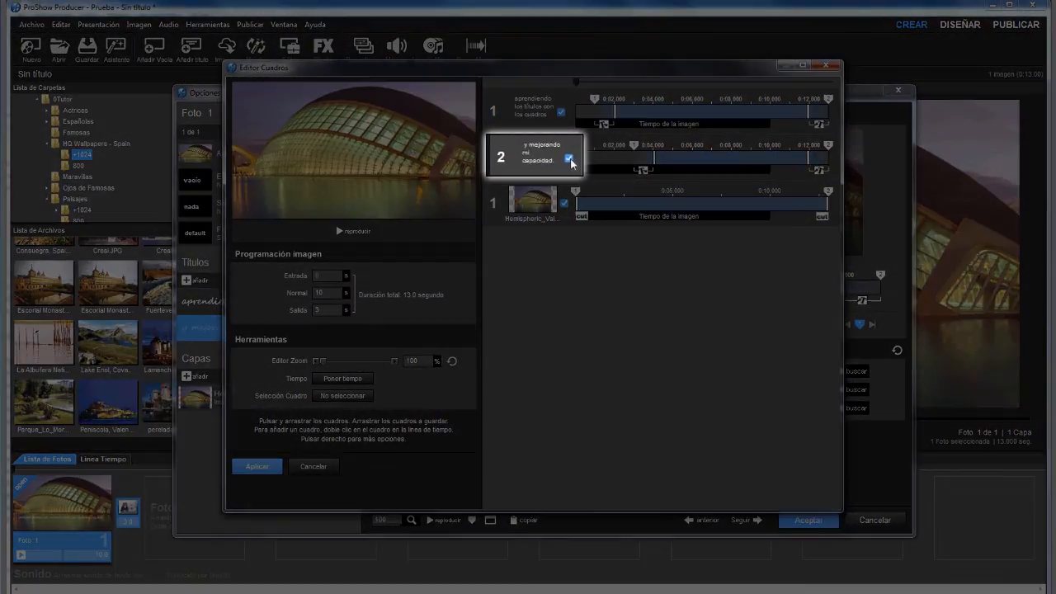
click(570, 158)
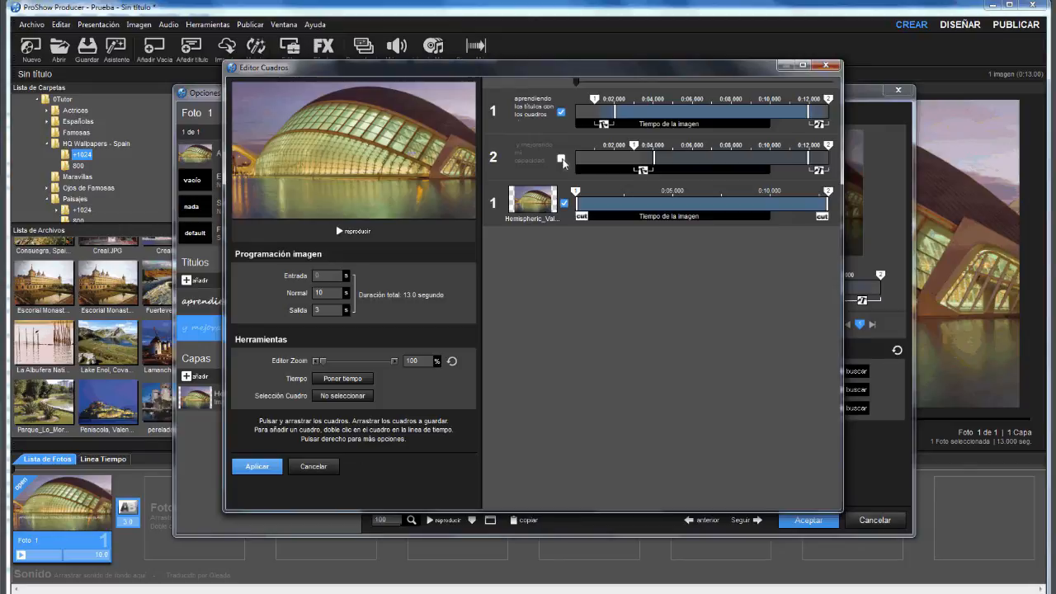
click(364, 232)
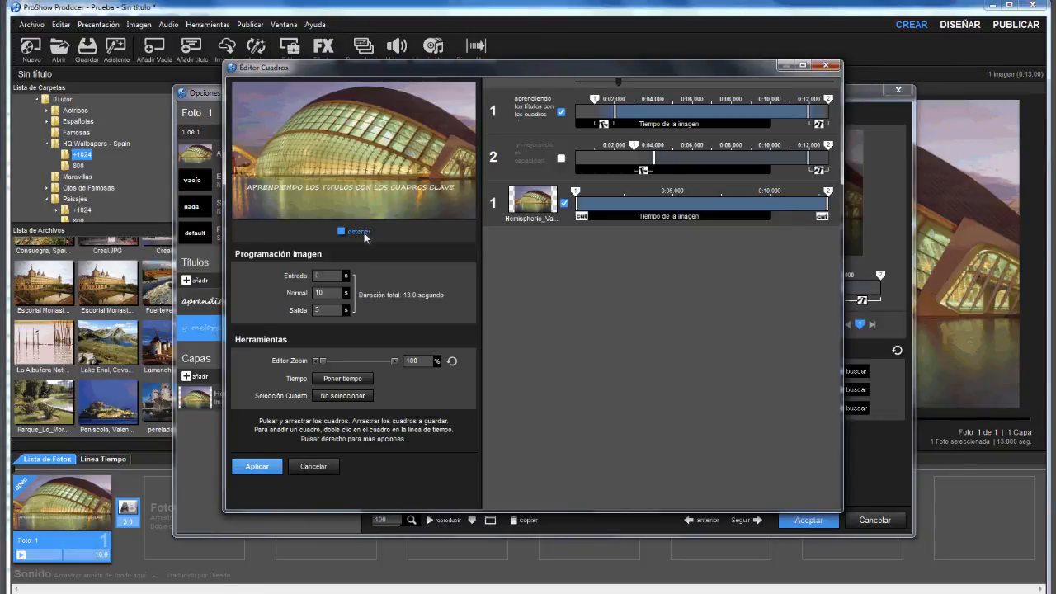
click(360, 232)
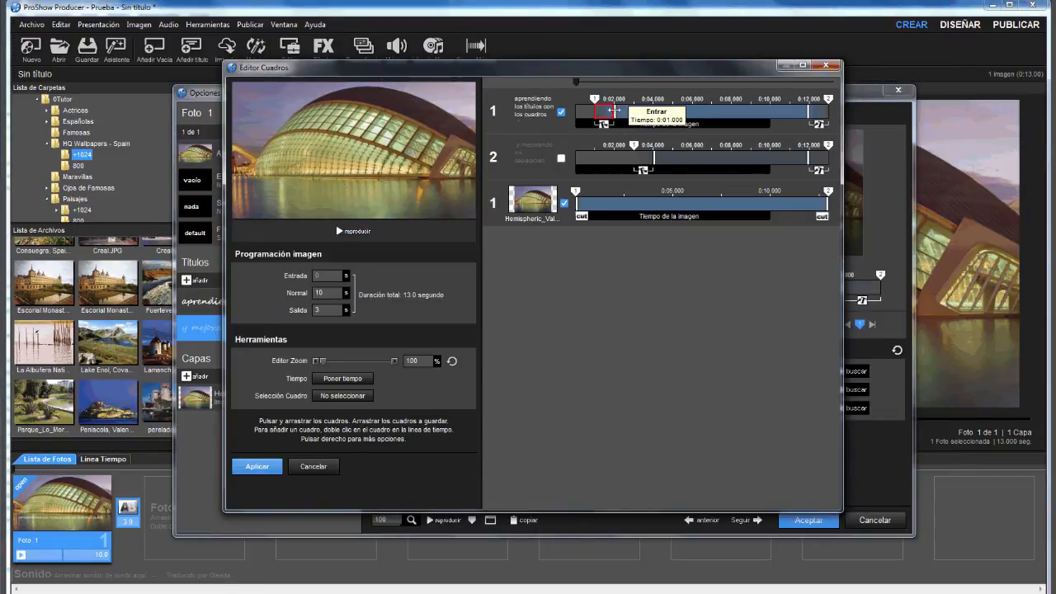
Lengthen the first title's entrance effect, preview it, and adjust its end to about 4 seconds on the timeline.
drag(614, 109, 692, 116)
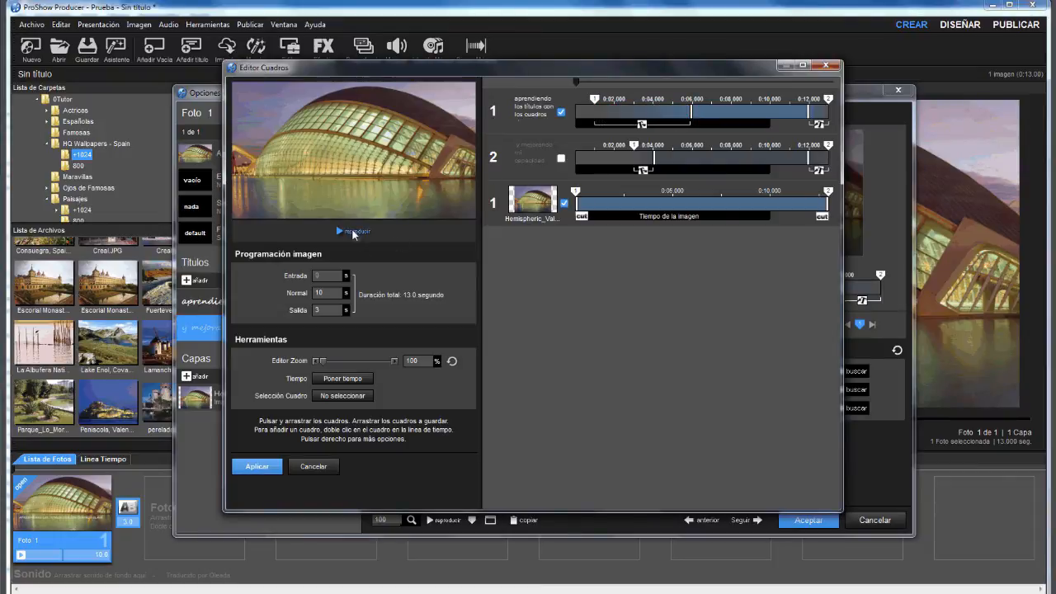
click(354, 232)
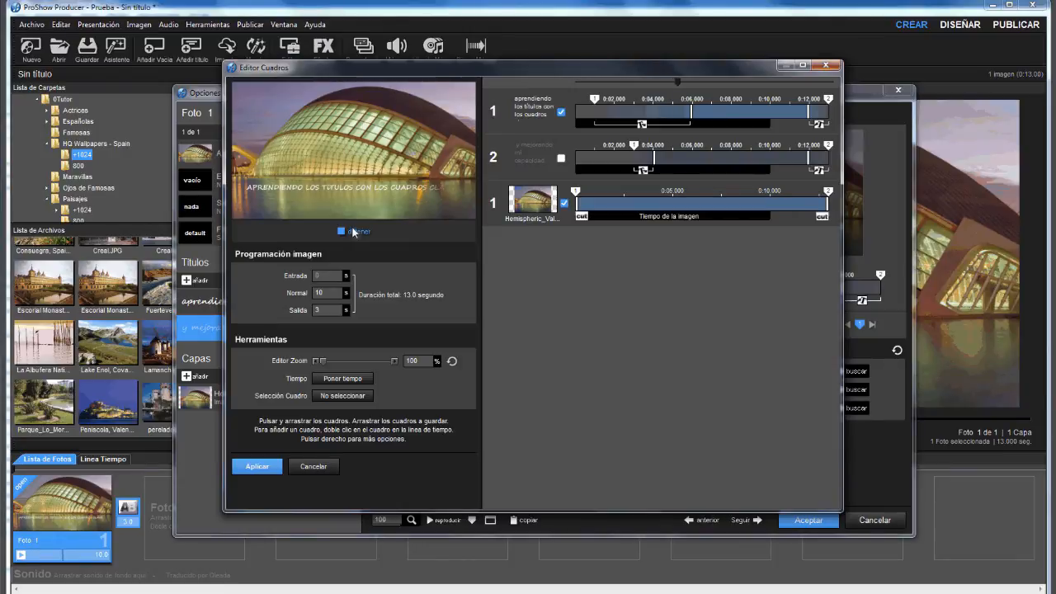
click(355, 234)
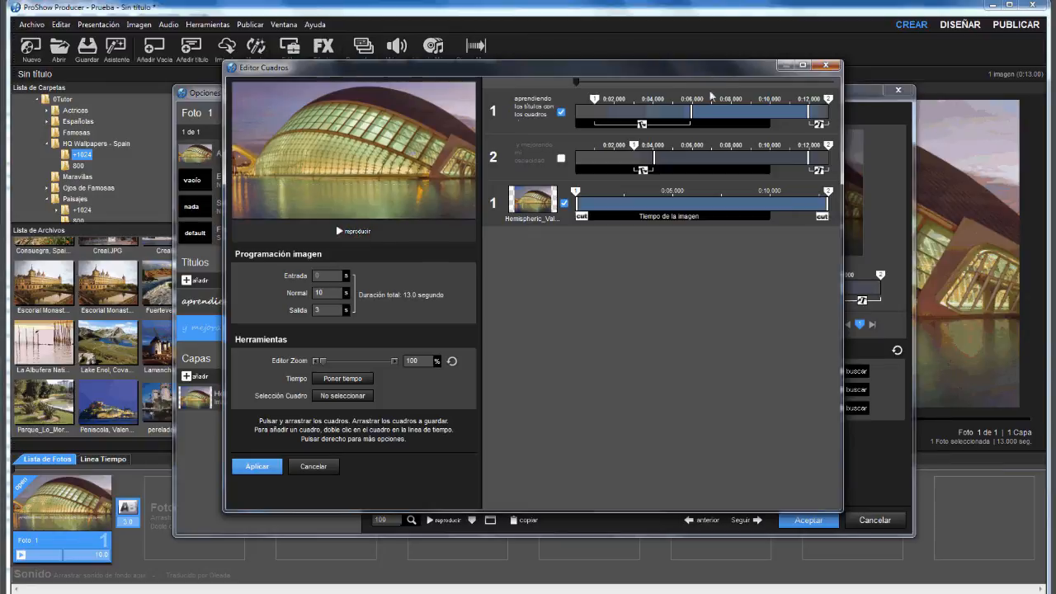
drag(698, 113, 654, 115)
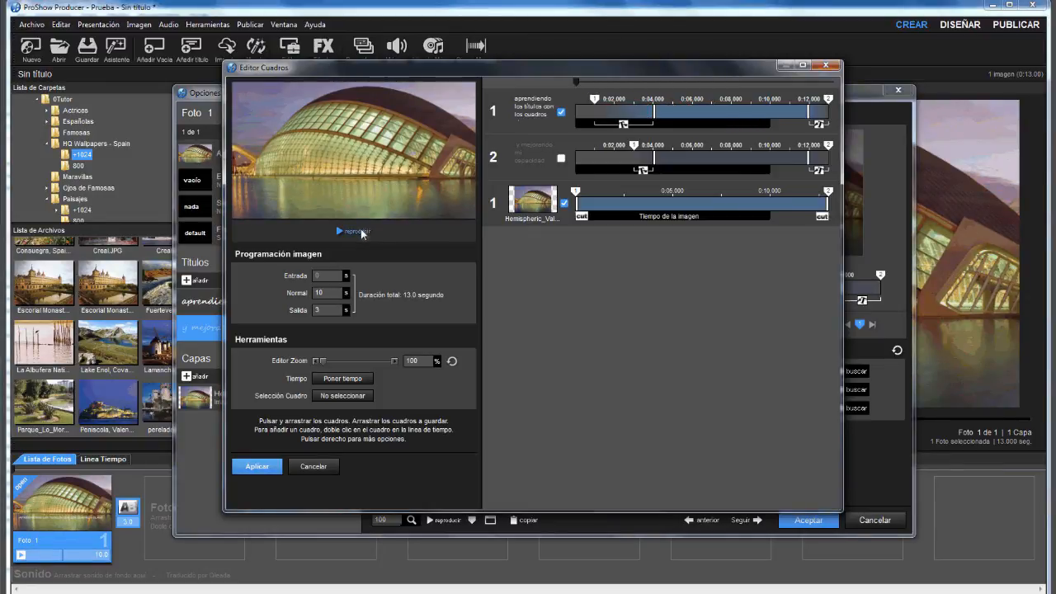
Re-enable the second title, make its entrance run from about 4 to 8 seconds, preview both titles and apply the timing.
click(355, 232)
click(363, 233)
click(561, 157)
mouse_move(636, 150)
mouse_down()
mouse_move(660, 146)
mouse_move(676, 169)
mouse_move(733, 165)
mouse_up()
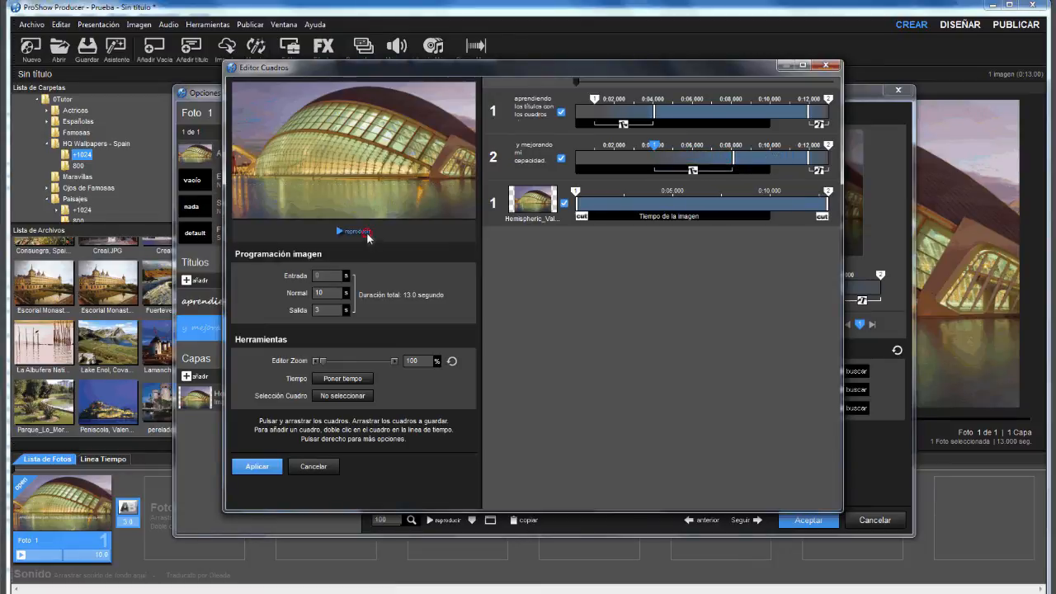
click(358, 232)
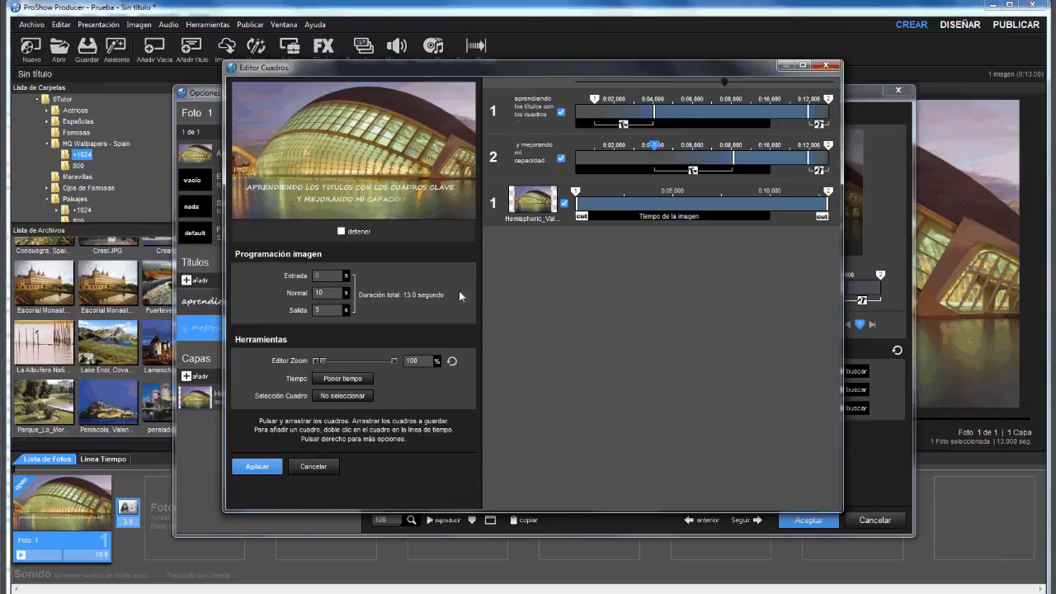
click(257, 468)
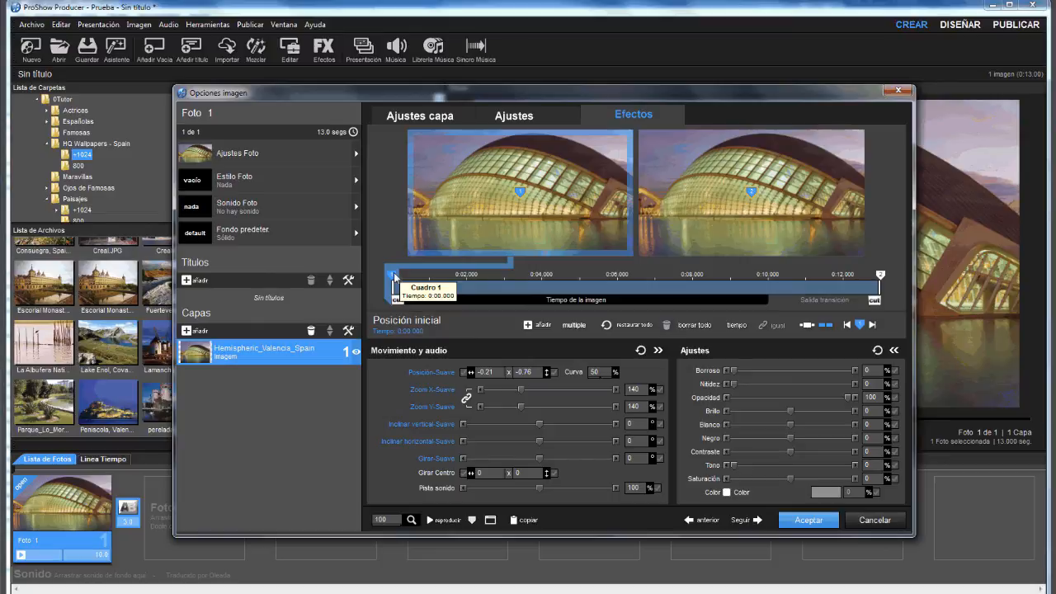
Choose "Cuadros como tiempo en presentación" as the time format for the photo layer's keyframes.
right_click(392, 277)
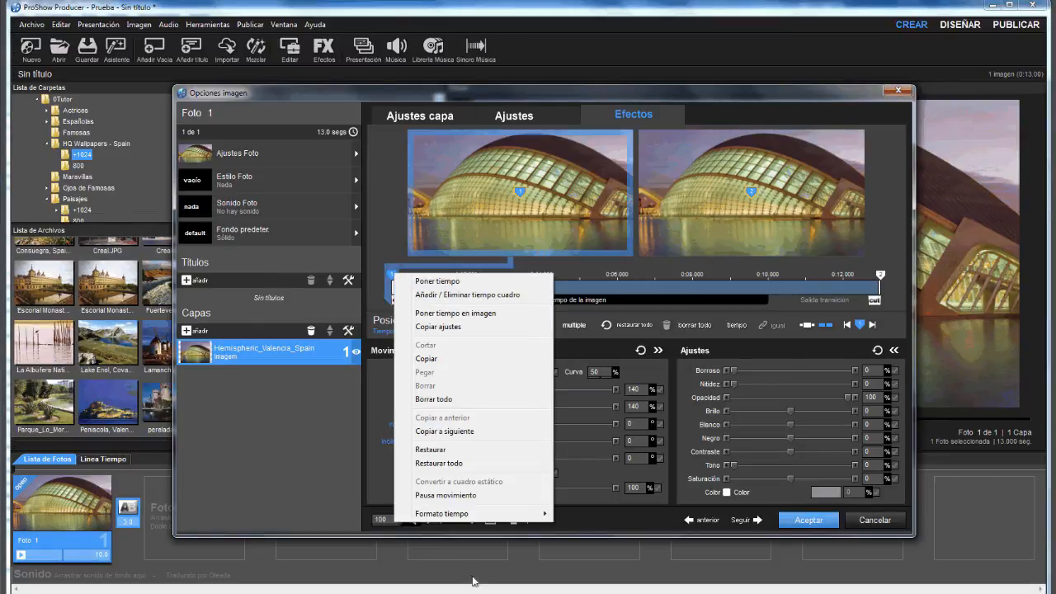
click(483, 514)
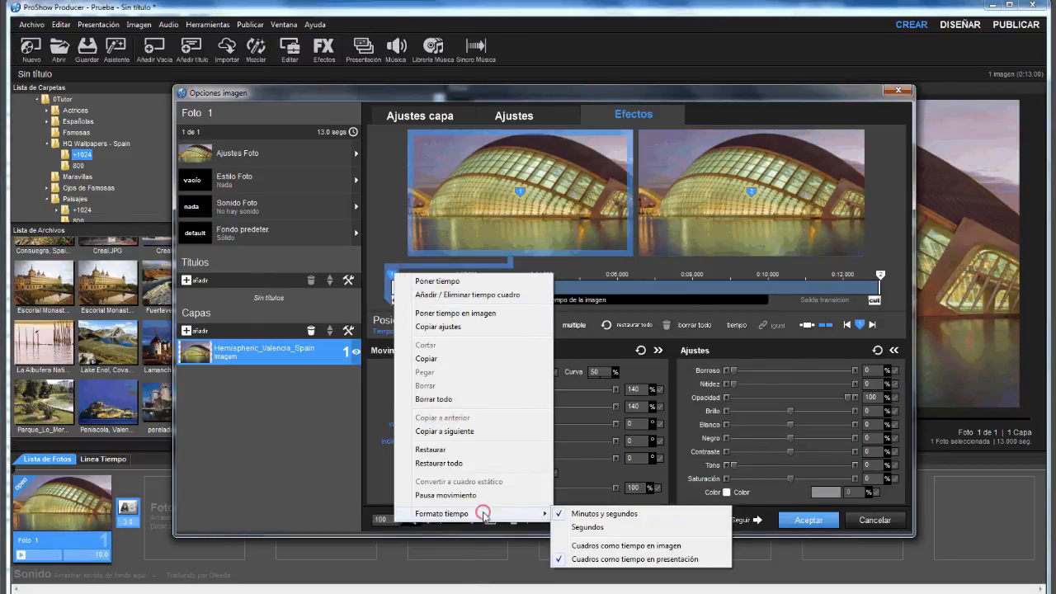
click(587, 559)
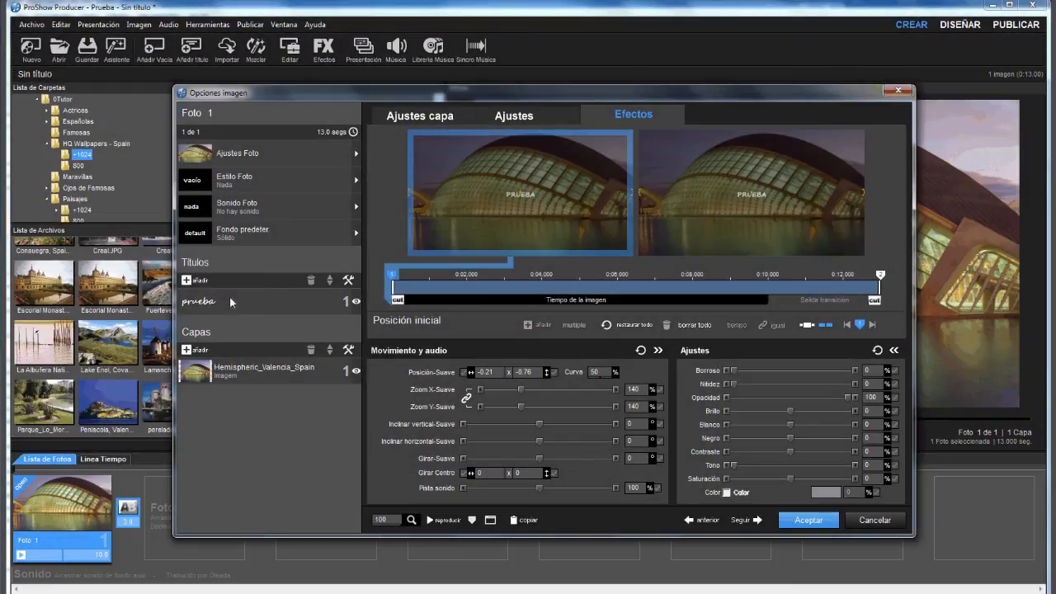
Add a keyframe to the photo layer at about 4 seconds, set its soundtrack volume to 25%, and preview the slide.
click(230, 299)
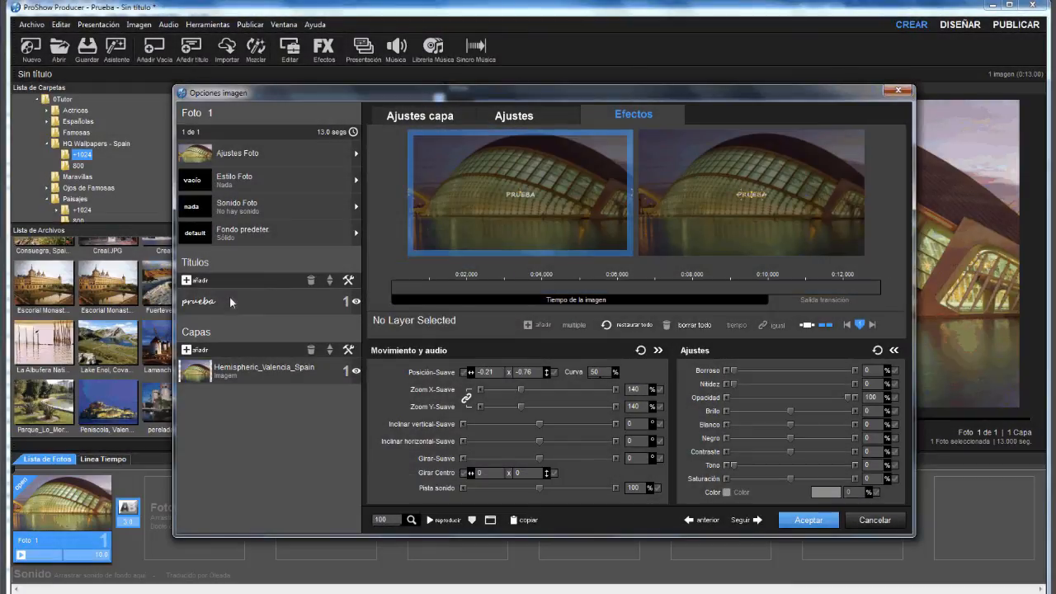
click(251, 370)
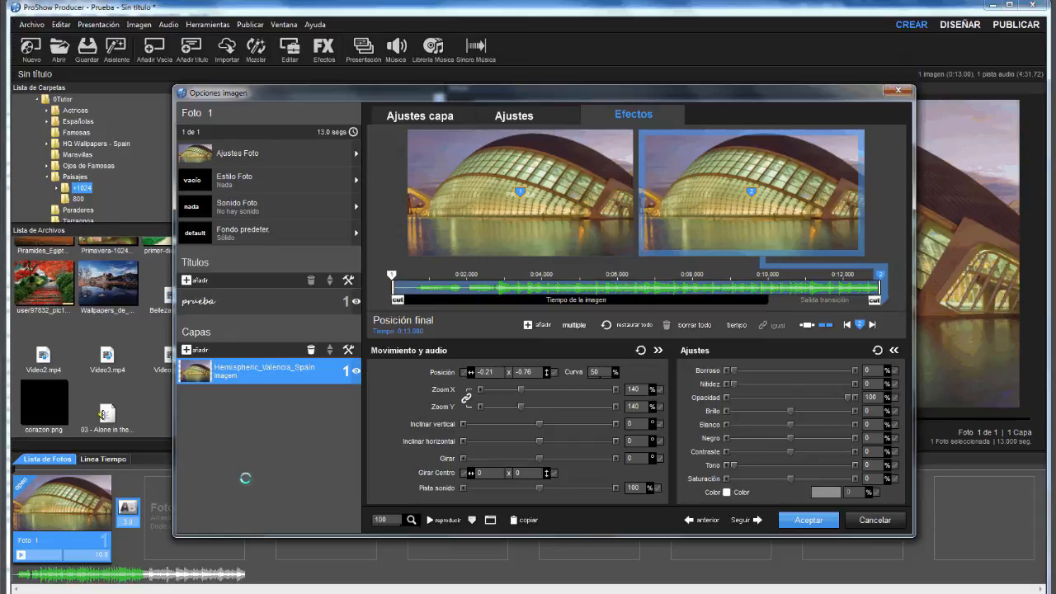
double_click(543, 286)
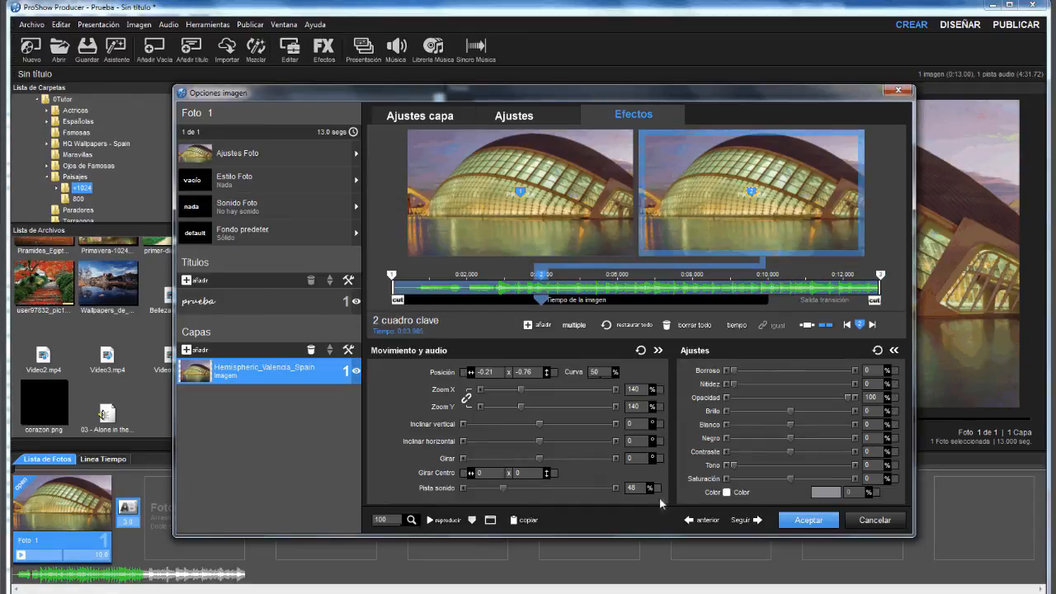
click(633, 488)
text(25)
click(442, 521)
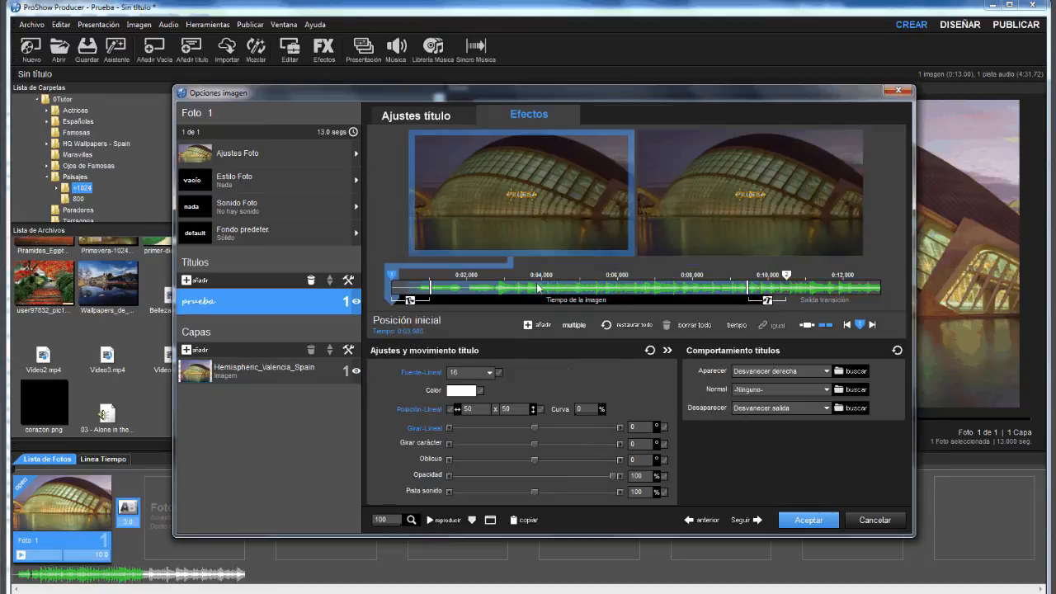
Add a keyframe to the "prueba" title at about 4 seconds, set its soundtrack volume to 85%, and preview the slide.
double_click(538, 288)
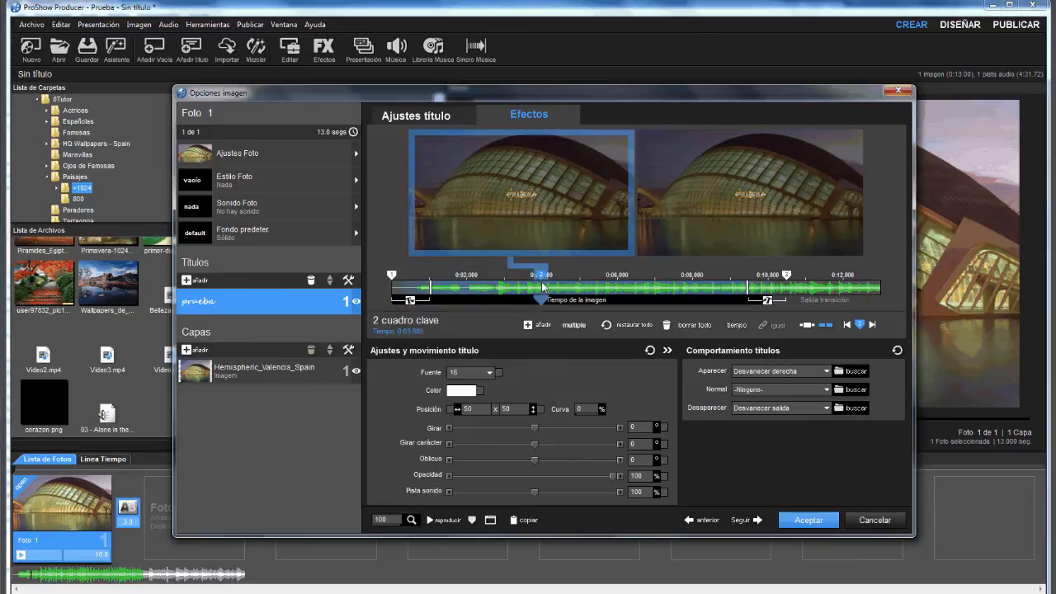
double_click(644, 493)
text(85)
click(446, 521)
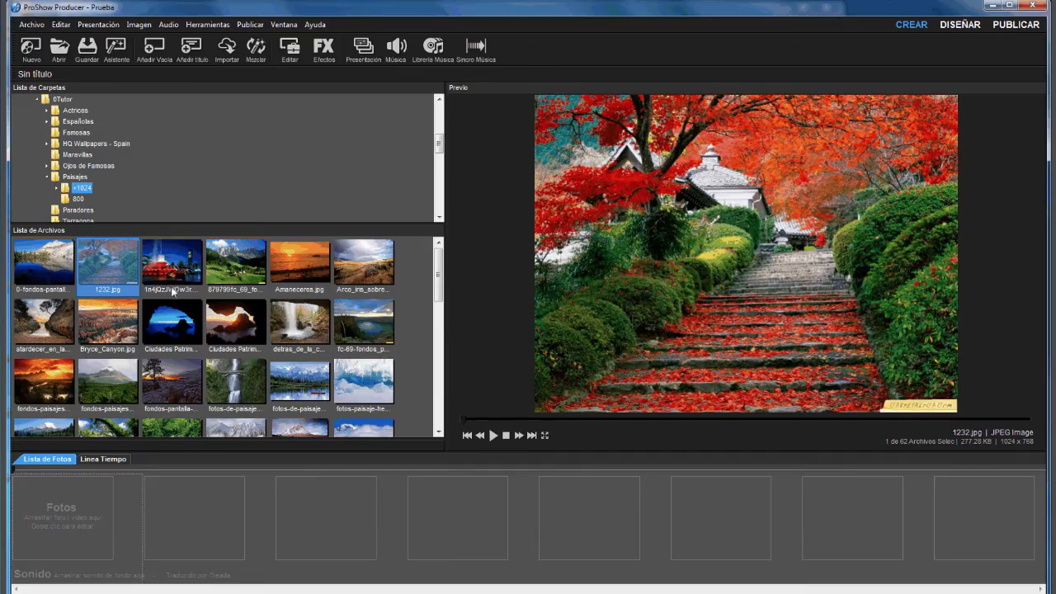
Add 1232.jpg and the next four landscape images, through the rainbow photo, to the show as slides.
ctrl+click(175, 268)
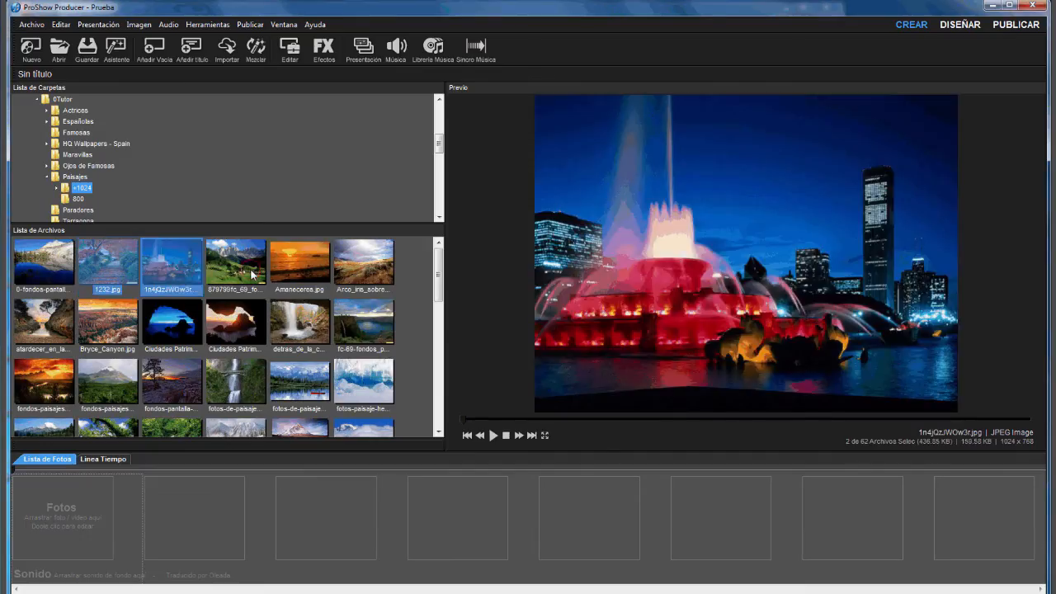
ctrl+click(243, 271)
ctrl+click(303, 267)
ctrl+click(365, 264)
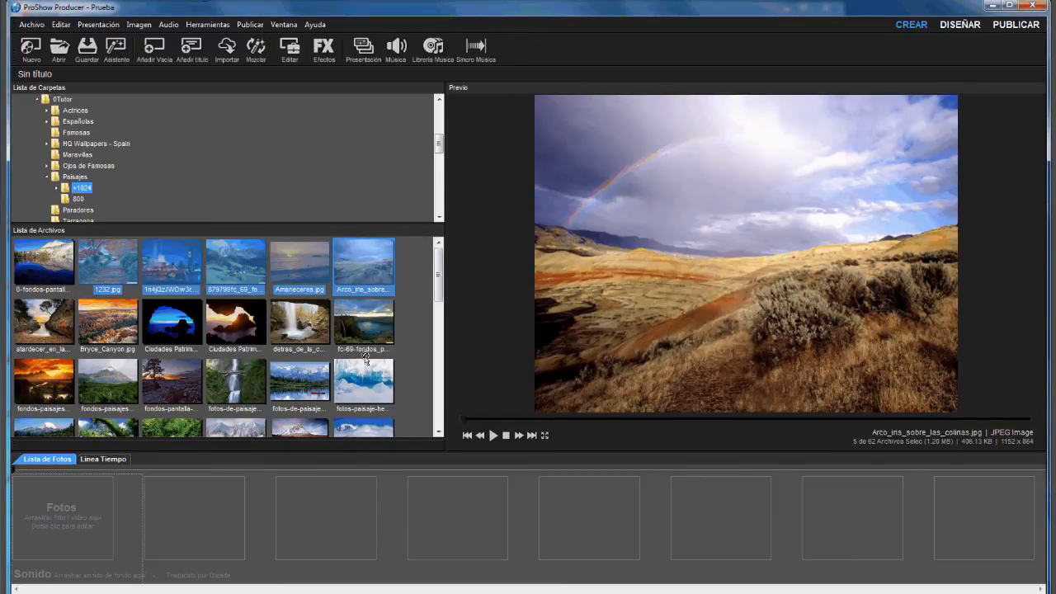
drag(344, 495, 344, 495)
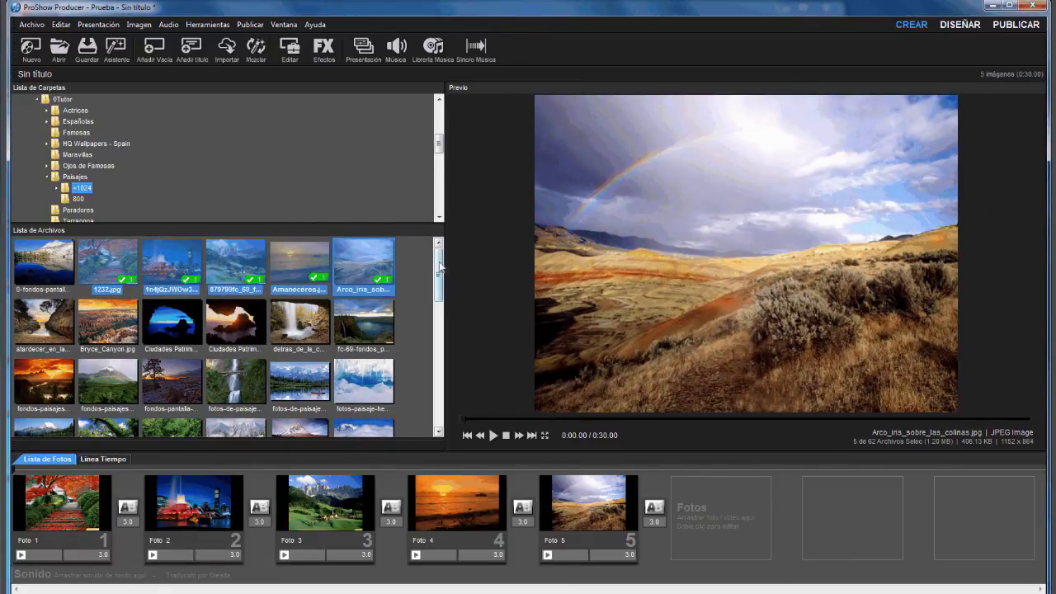
Add the audio file "03 - Alone in the bar.ogg" as the show's soundtrack.
scroll(412, 423, down, 5)
scroll(412, 423, down, 1)
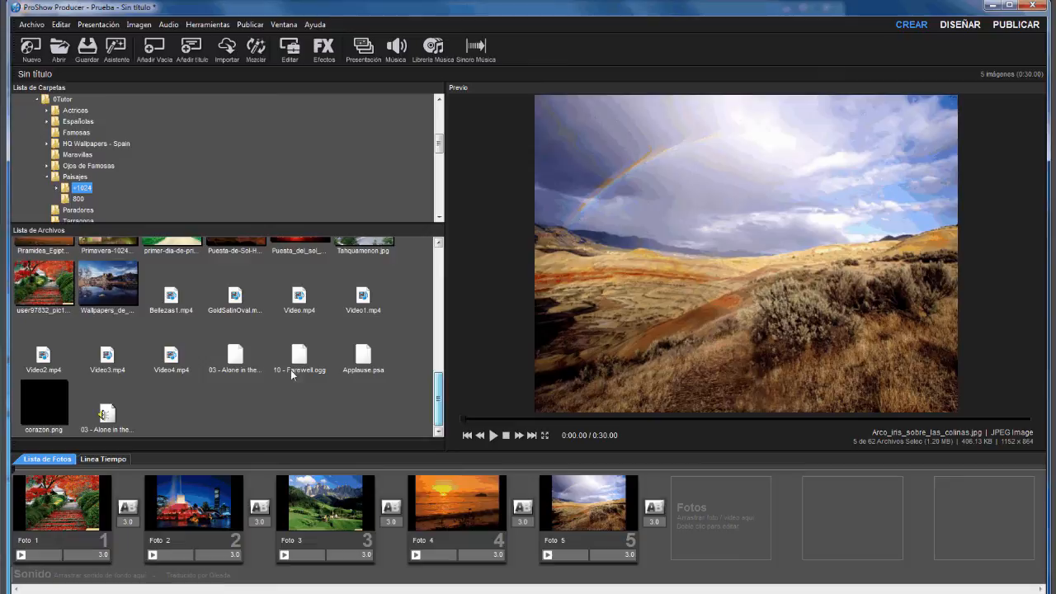
click(236, 351)
drag(166, 564, 164, 574)
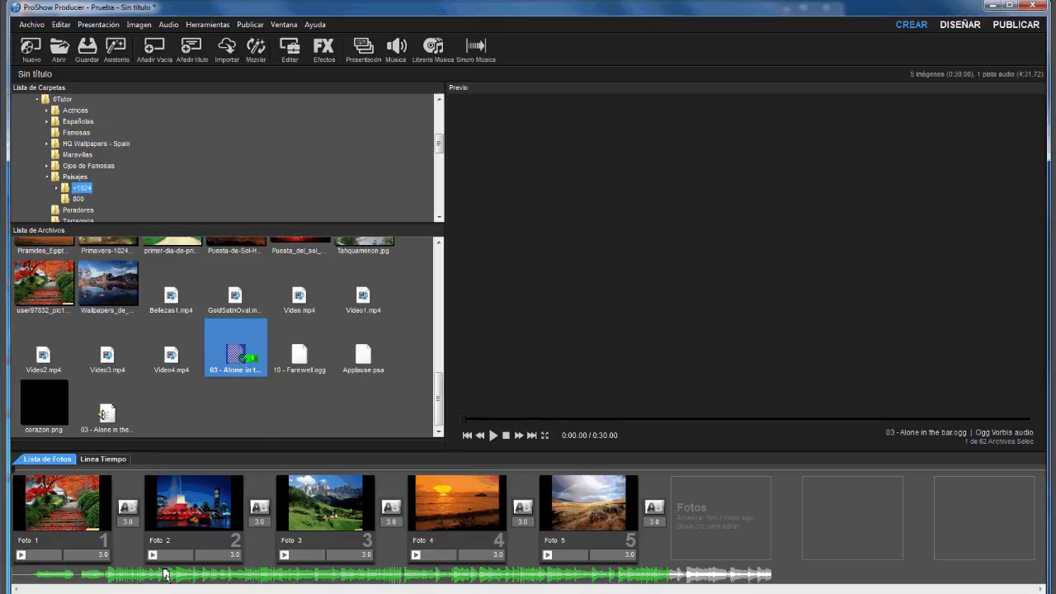
Set the soundtrack volume to 10% at the first keyframe of slide 3 and accept the slide options.
double_click(319, 500)
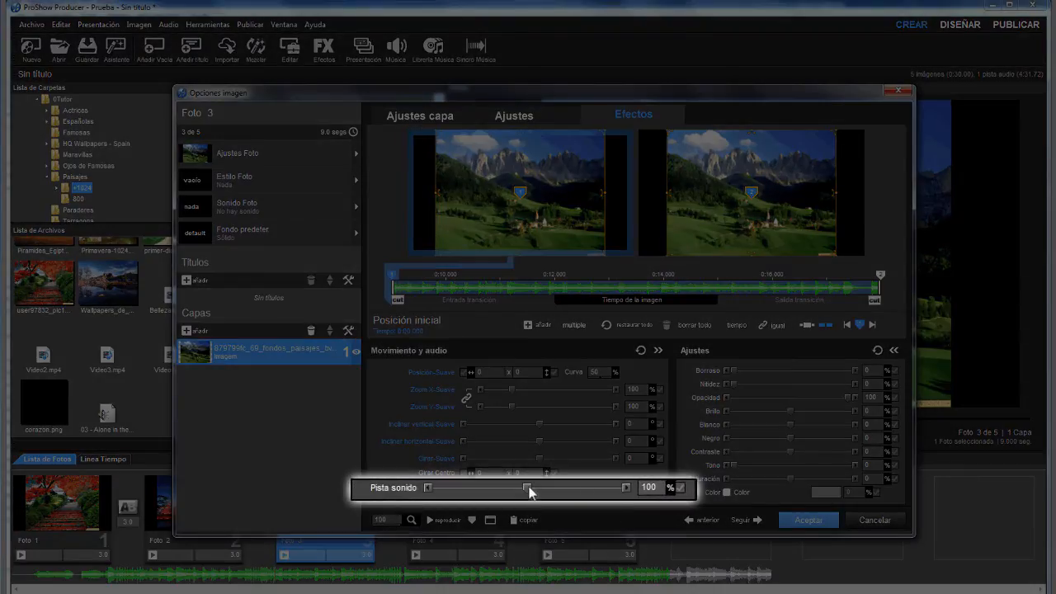
drag(659, 489, 626, 488)
text(10)
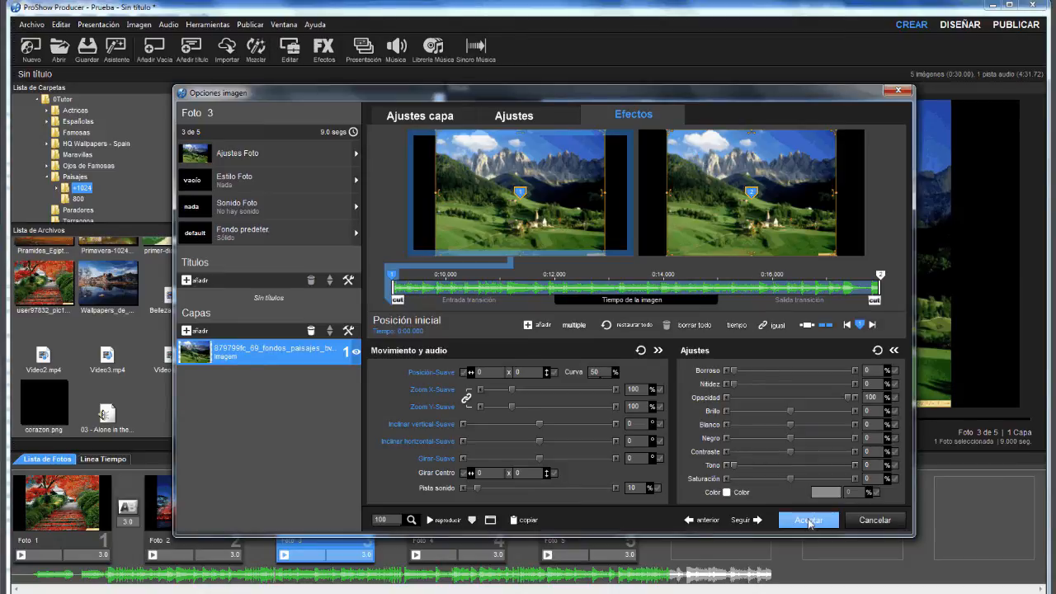
click(809, 519)
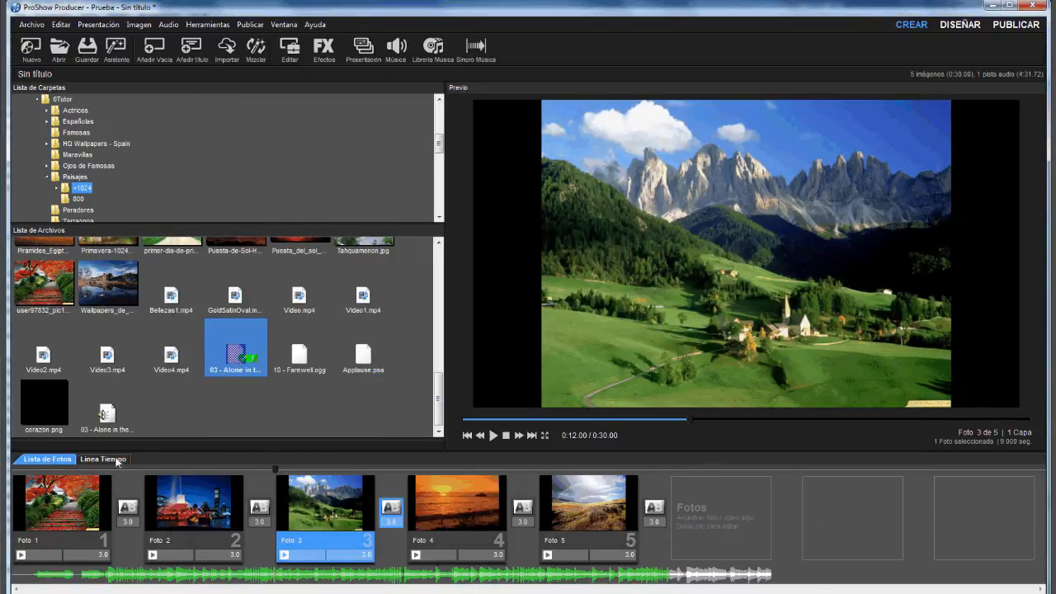
Show the slides and audio waveform on the timeline and play the soundtrack's volume change from slide 2.
click(106, 459)
click(208, 510)
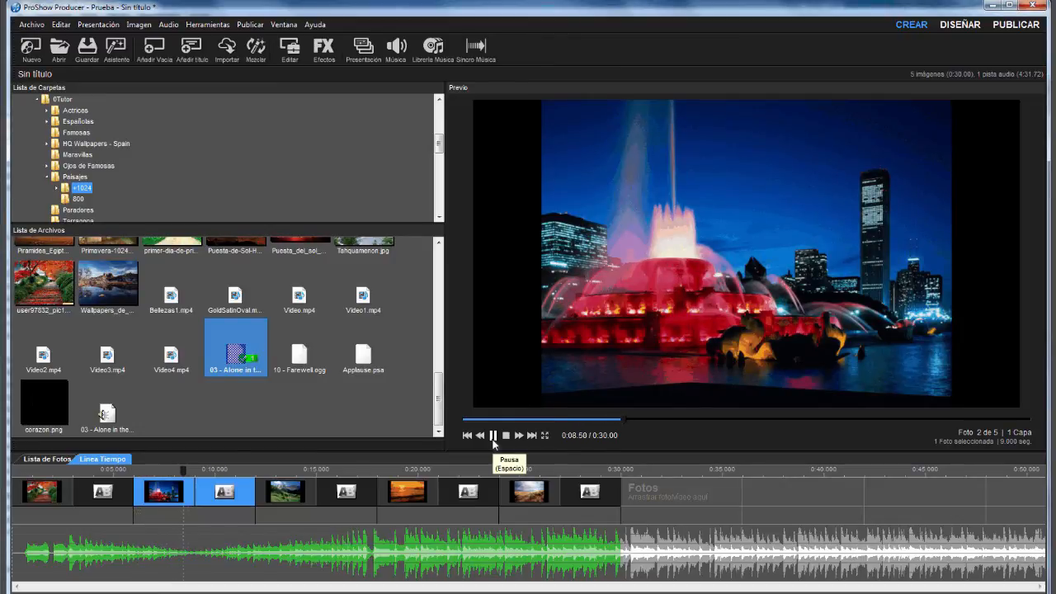
click(493, 442)
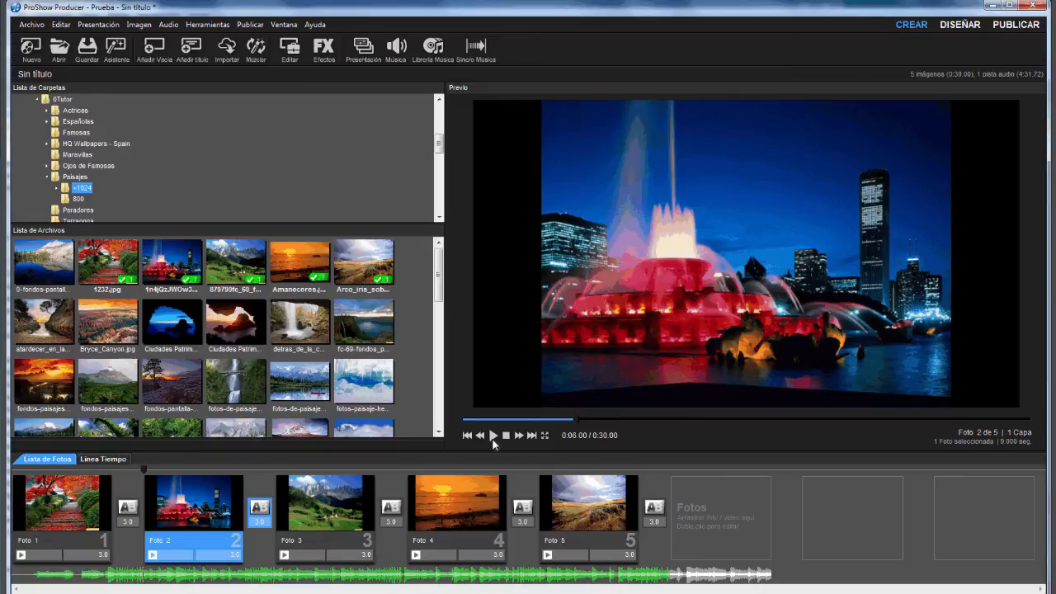
Add two keyframes to slide 3's photo layer and set the soundtrack volume at keyframe 2 to 150%.
double_click(322, 512)
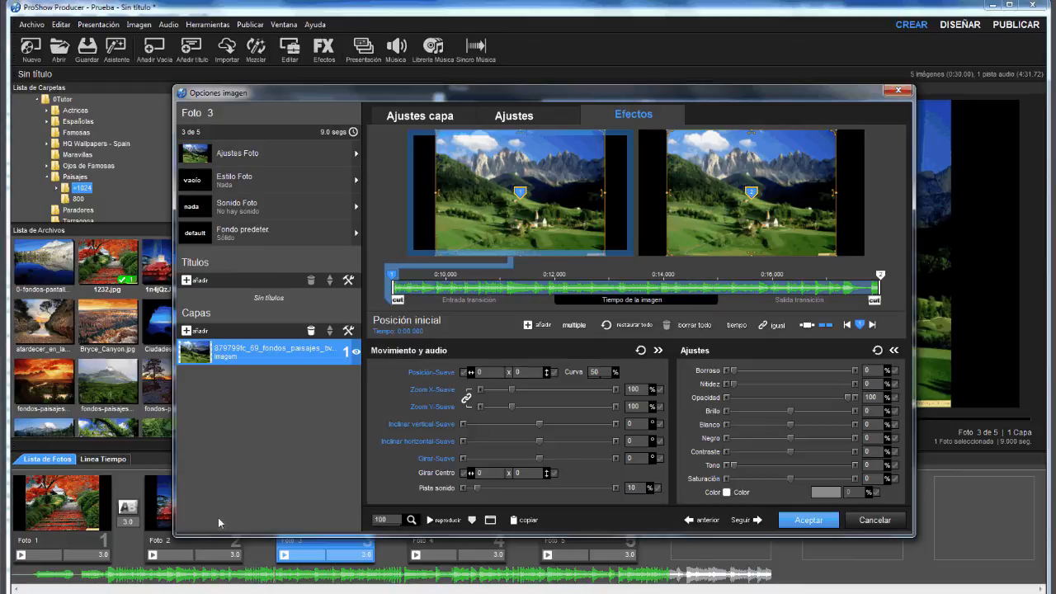
click(574, 324)
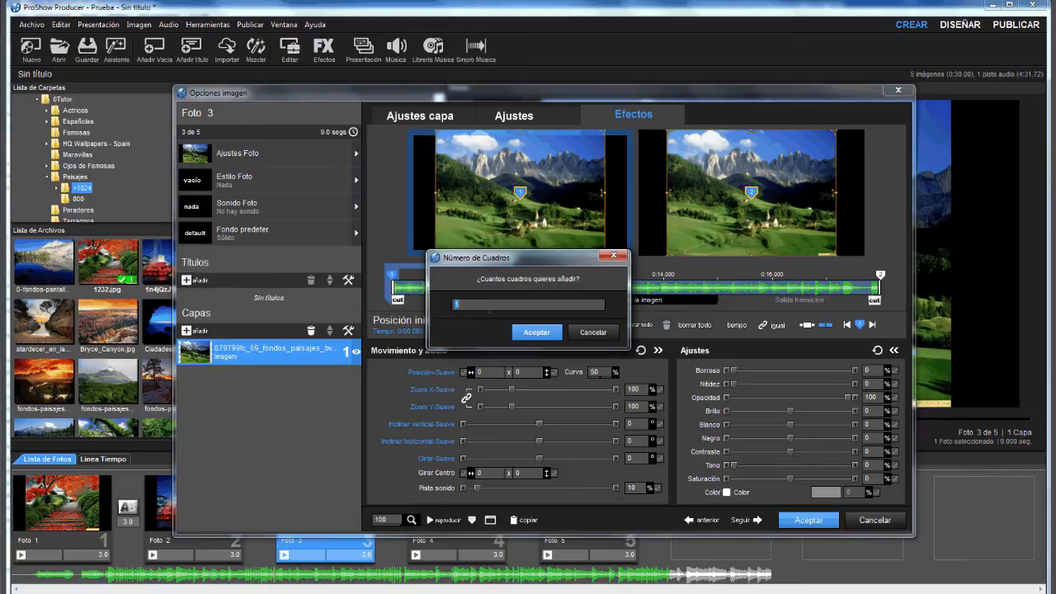
text(2)
click(551, 333)
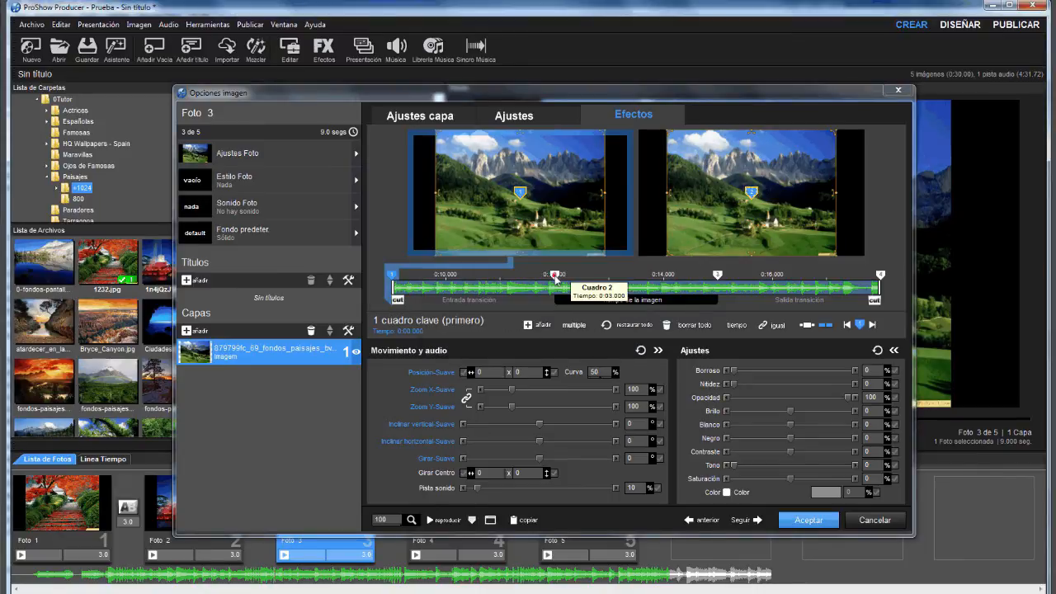
click(632, 488)
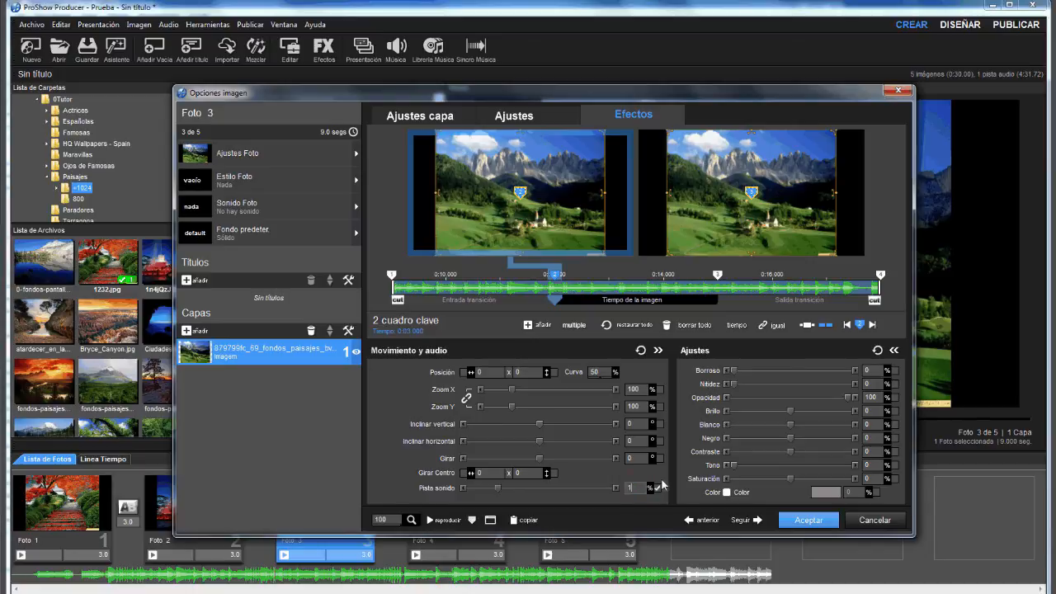
text(150)
Set the soundtrack volume to 0% at keyframe 3 and 75% at keyframe 4 of slide 3, and accept the slide options.
click(718, 275)
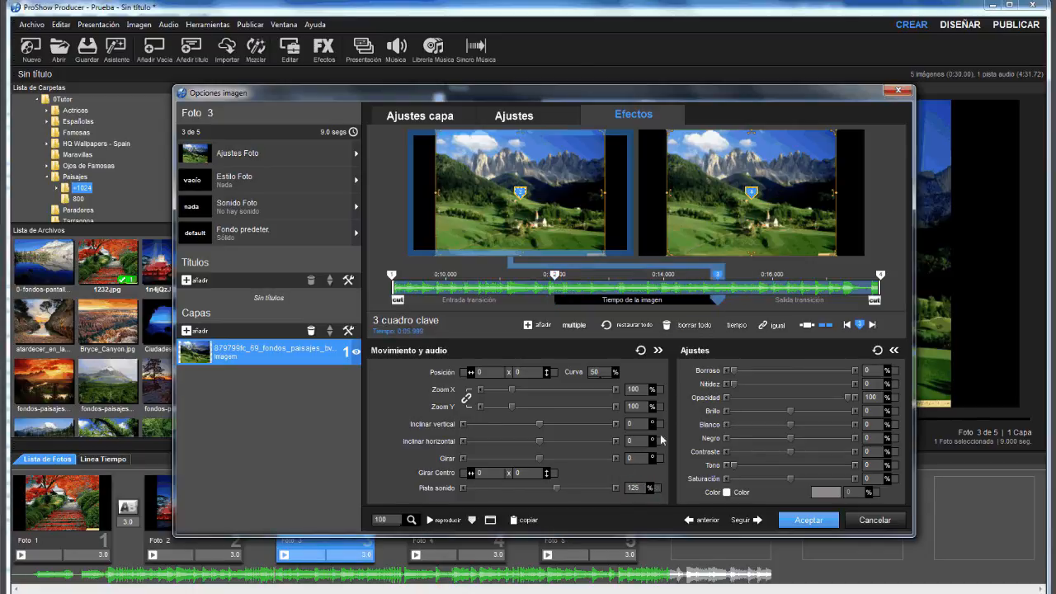
click(647, 491)
text(0)
click(881, 275)
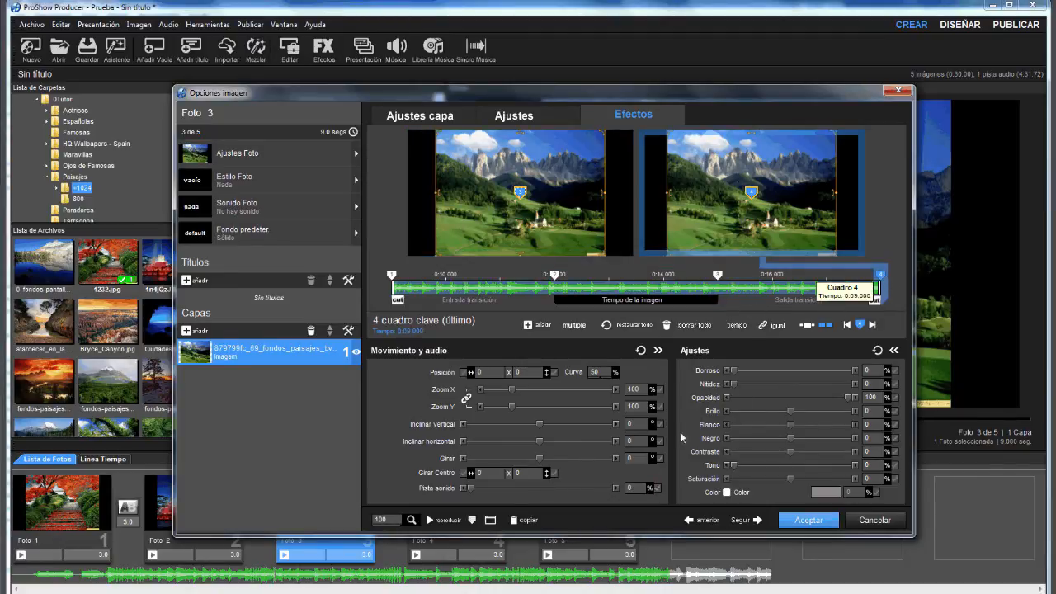
click(648, 490)
text(7)
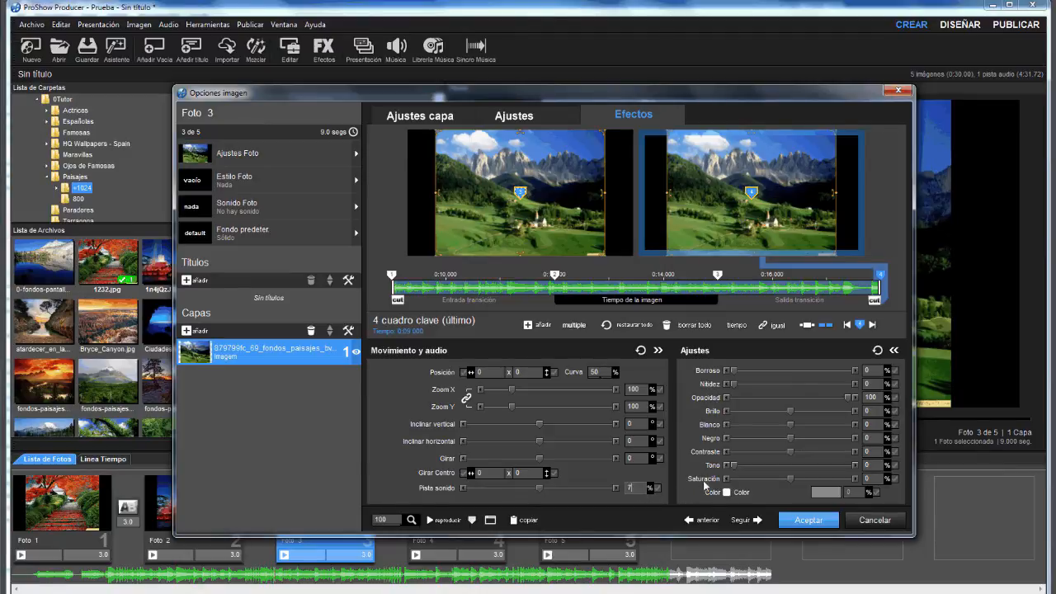
text(5)
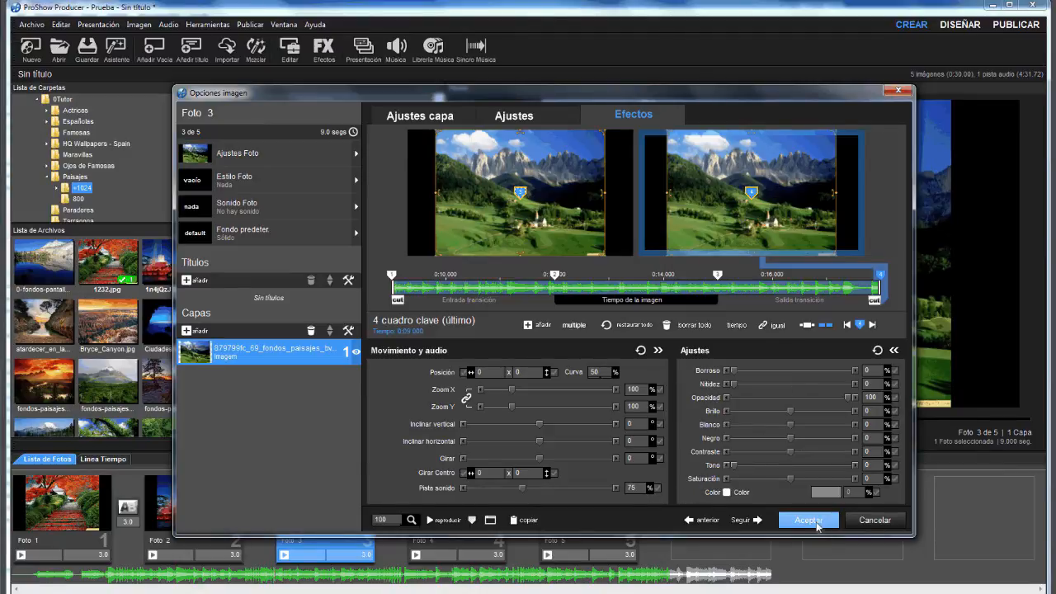
click(814, 521)
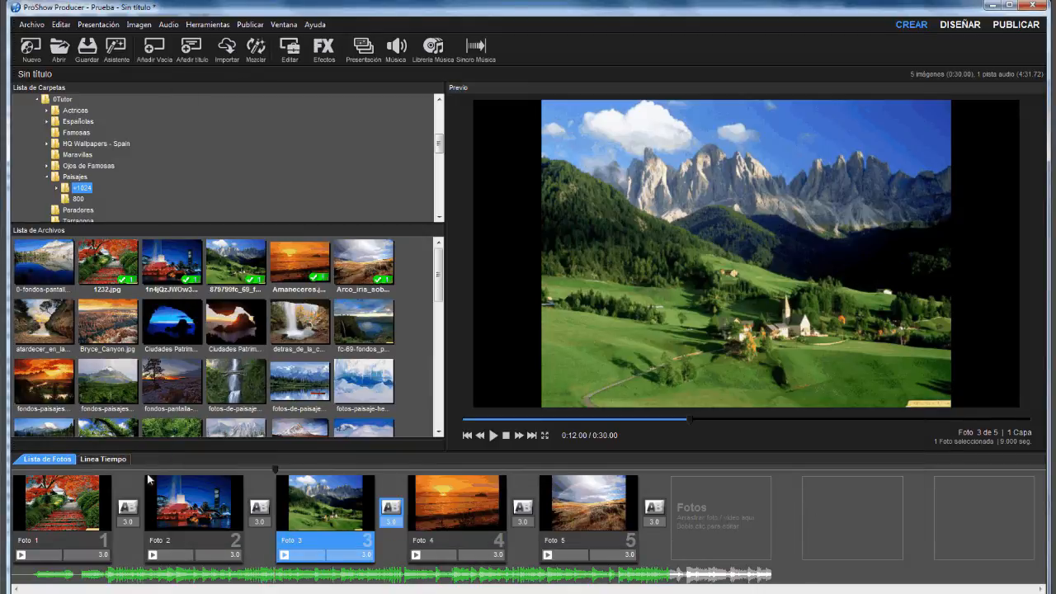
Play the show from just before slide 2 and examine the soundtrack's volume changes on the timeline.
click(140, 468)
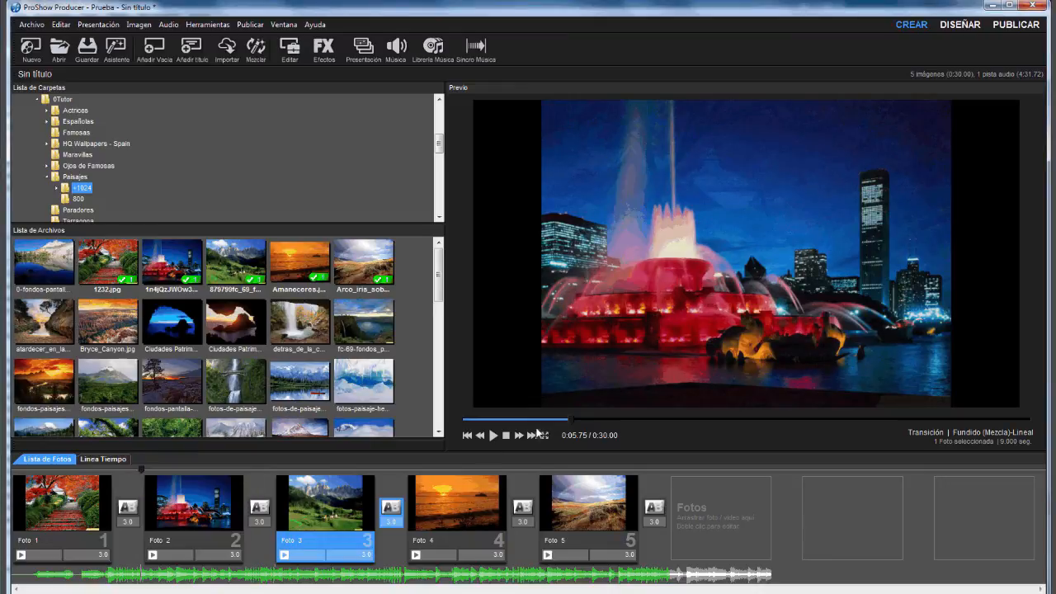
click(491, 438)
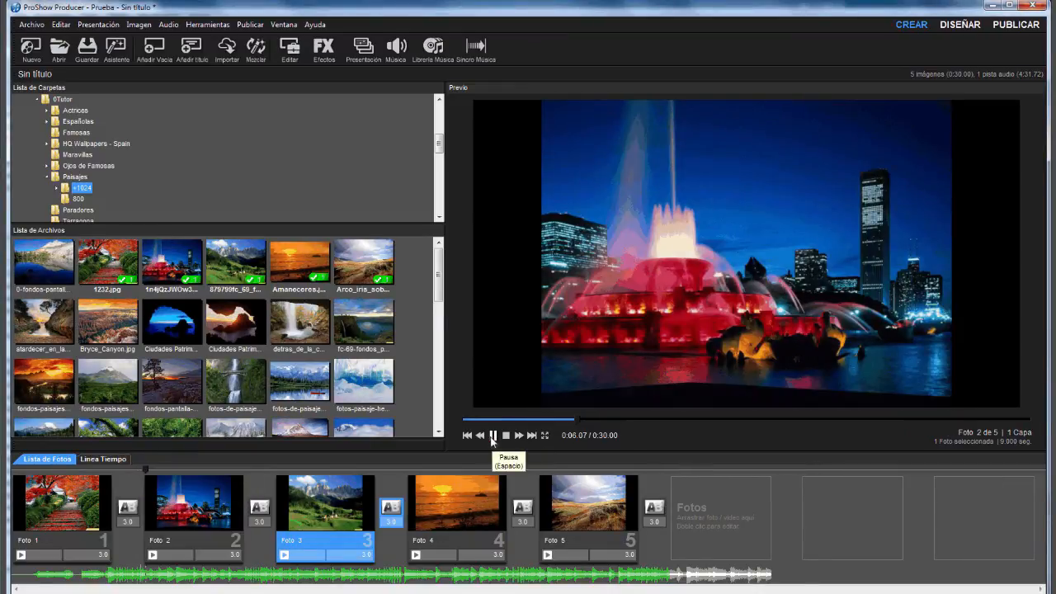
click(106, 460)
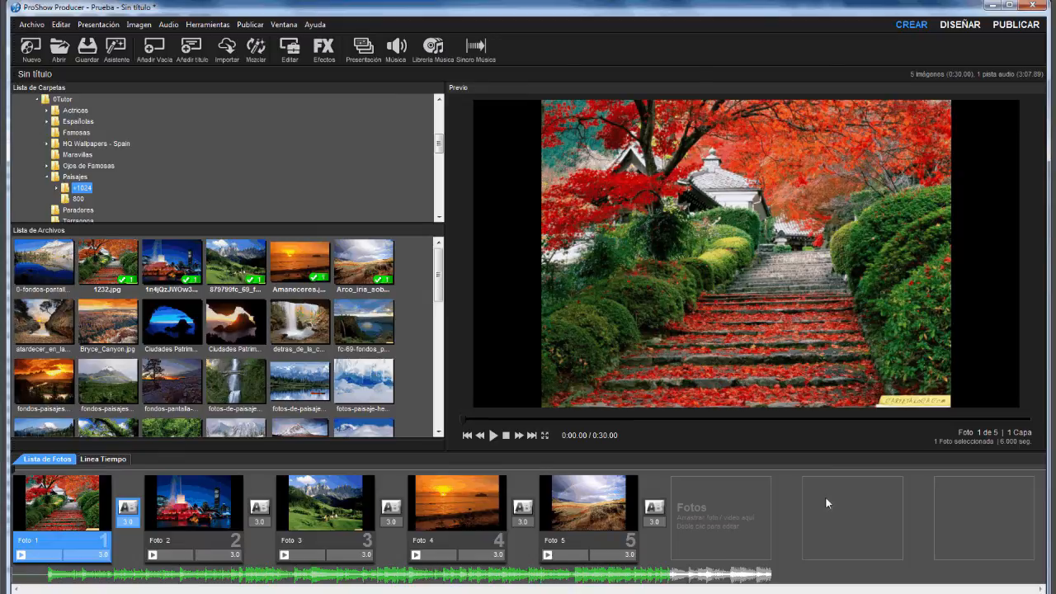
In slide 3's layer effects, set the photo's zoom to 0% at the first keyframe and 100% at the final keyframe.
double_click(314, 514)
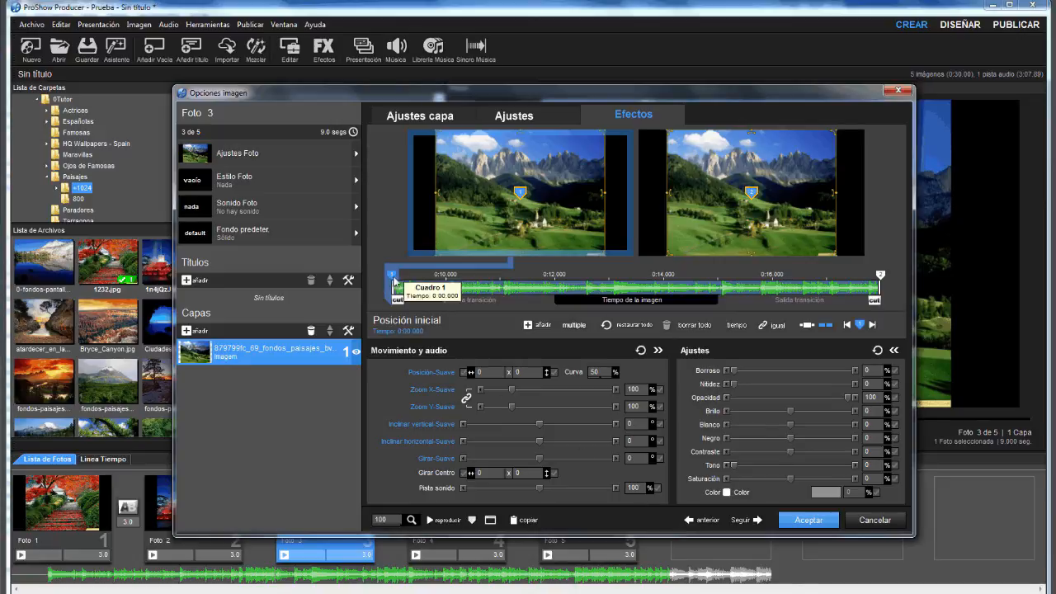
click(643, 392)
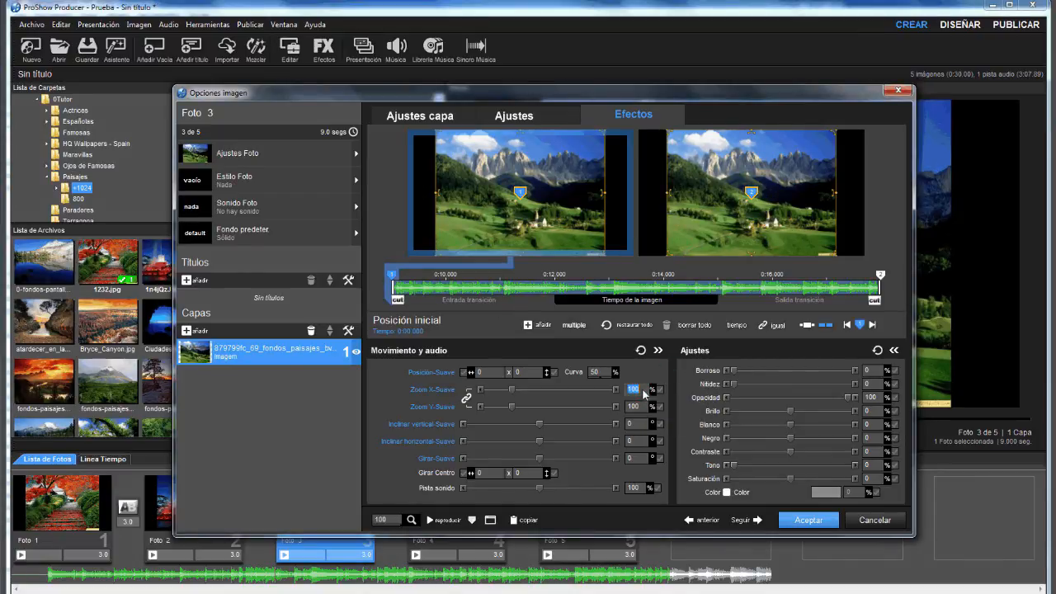
text(0)
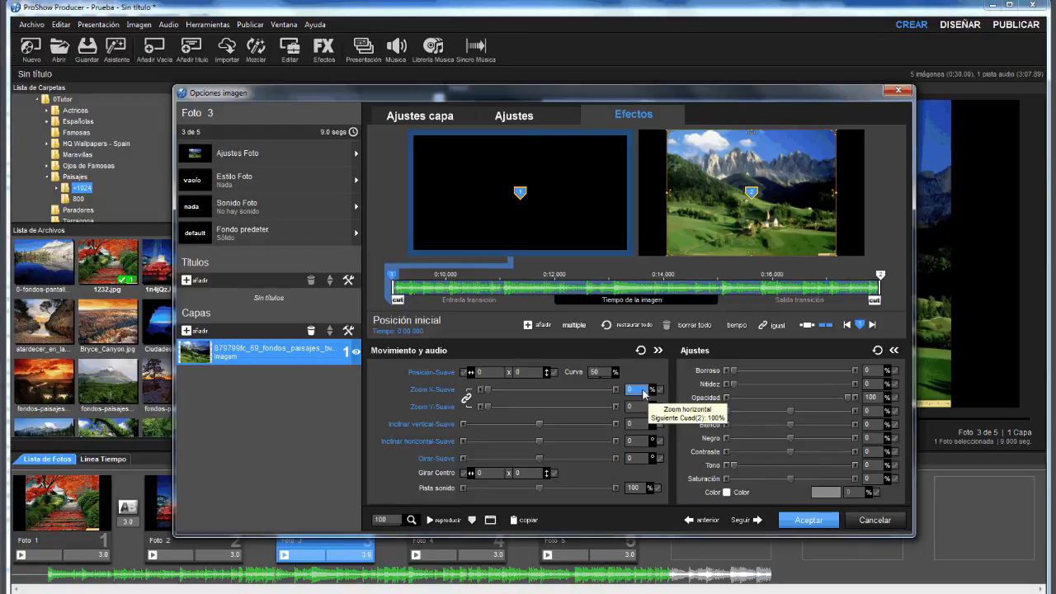
click(880, 276)
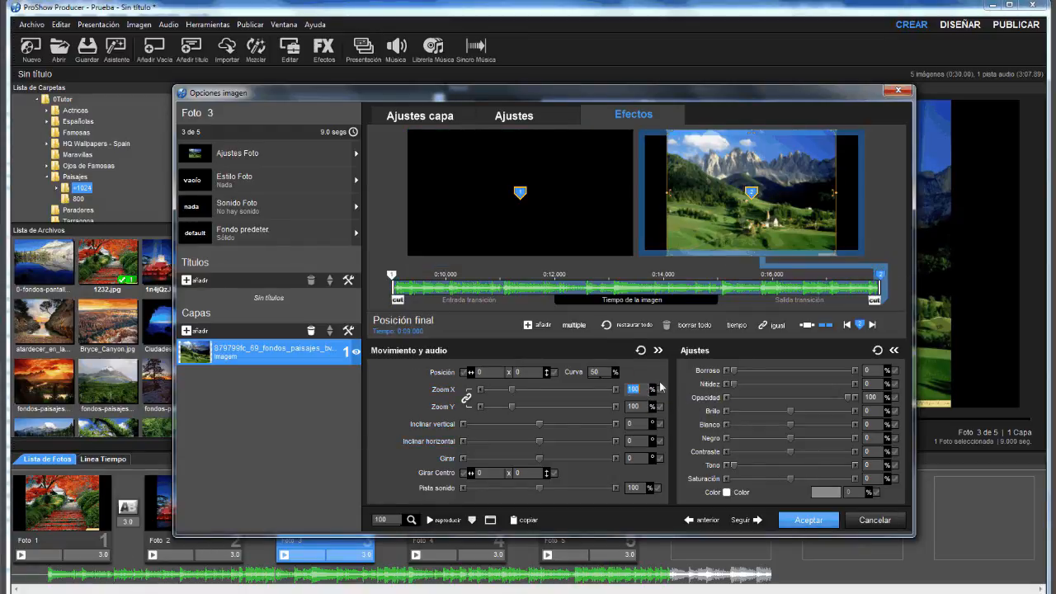
text(100)
key(Return)
Add a middle keyframe to slide 3's photo layer, set its soundtrack volume to 0%, and accept the slide options.
click(538, 326)
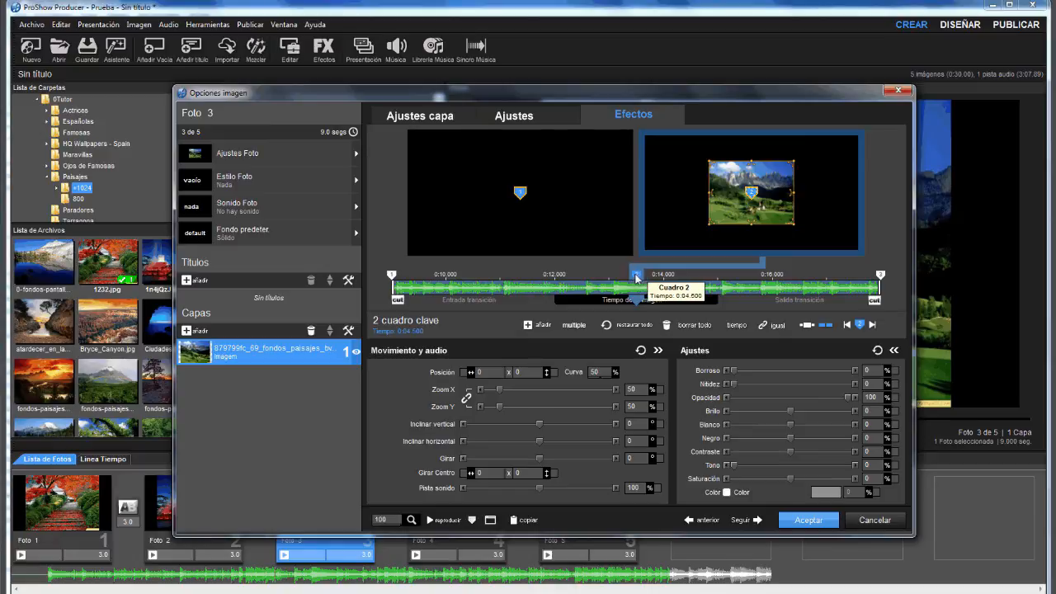
drag(540, 489, 462, 490)
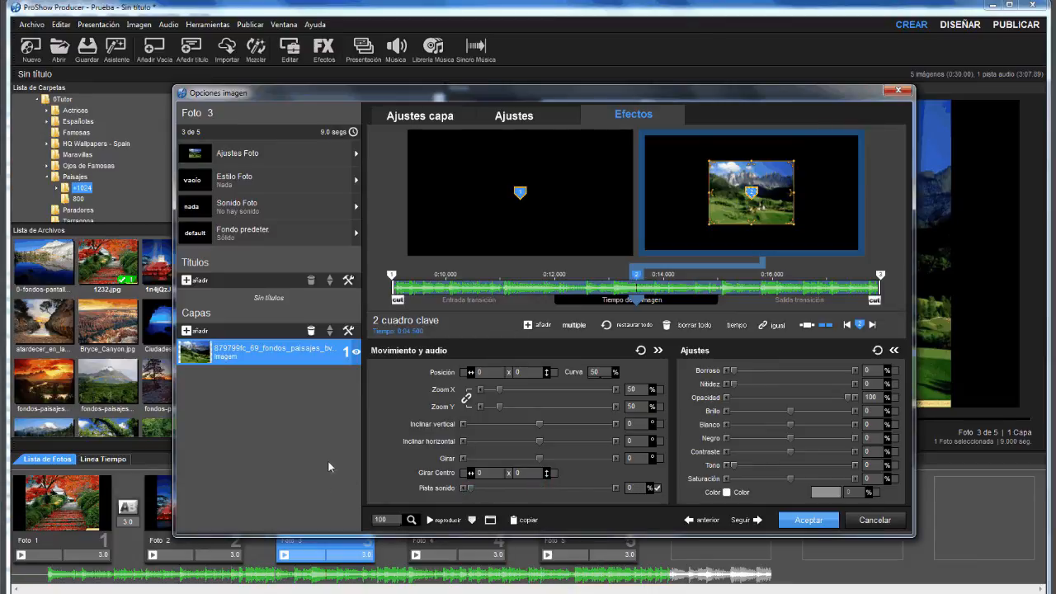
click(808, 522)
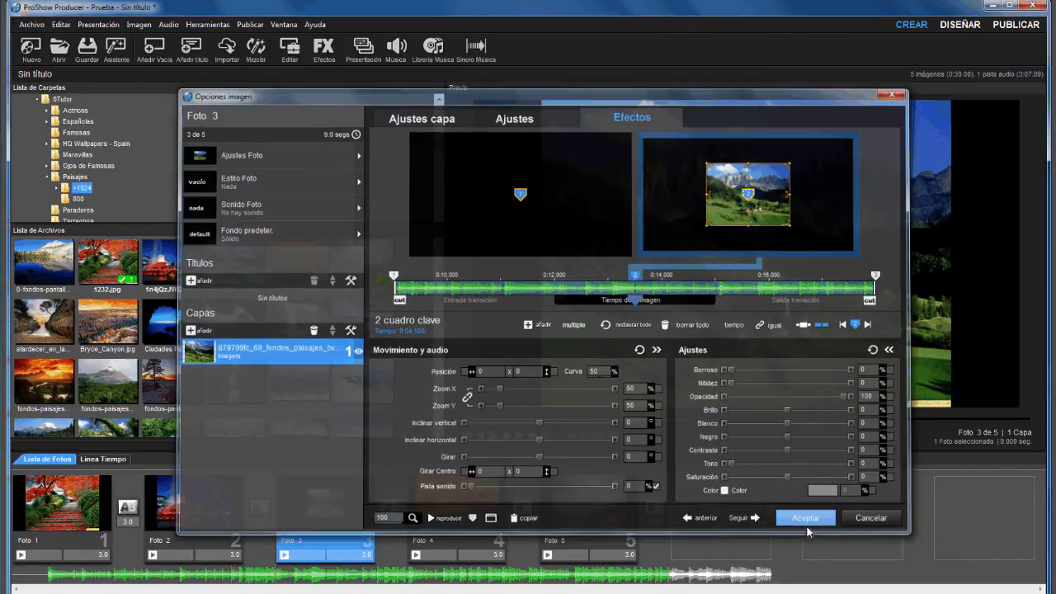
Play the show from the transition into slide 2 and examine the enlarged soundtrack waveform on the timeline.
click(136, 469)
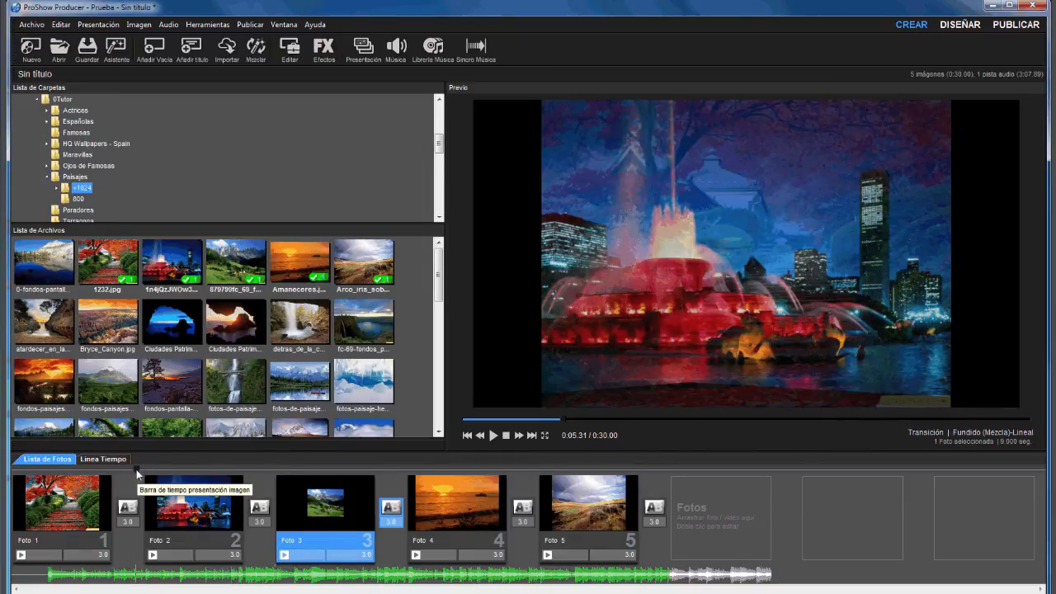
click(496, 435)
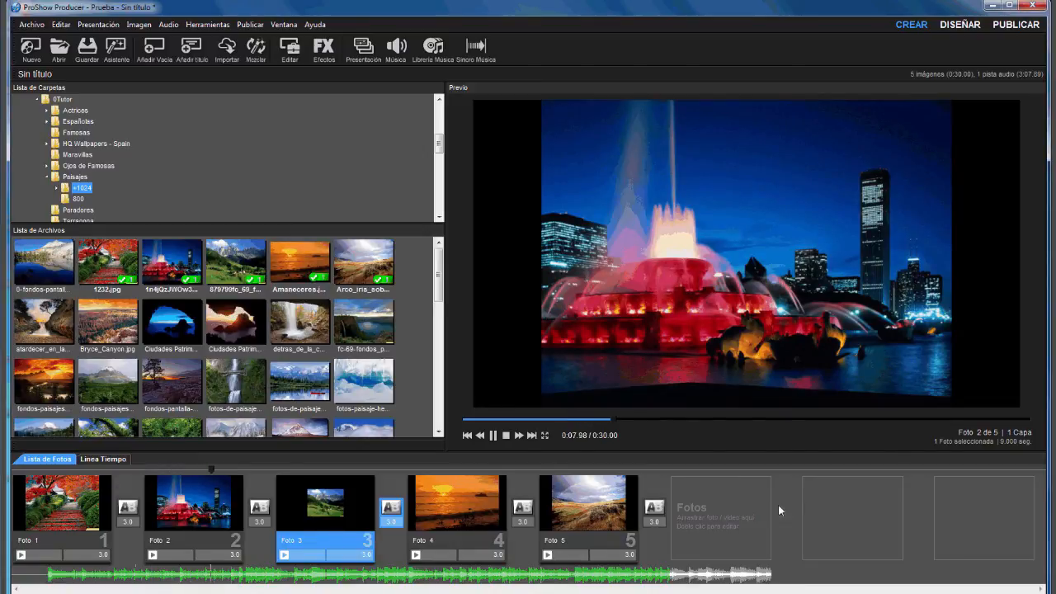
click(104, 460)
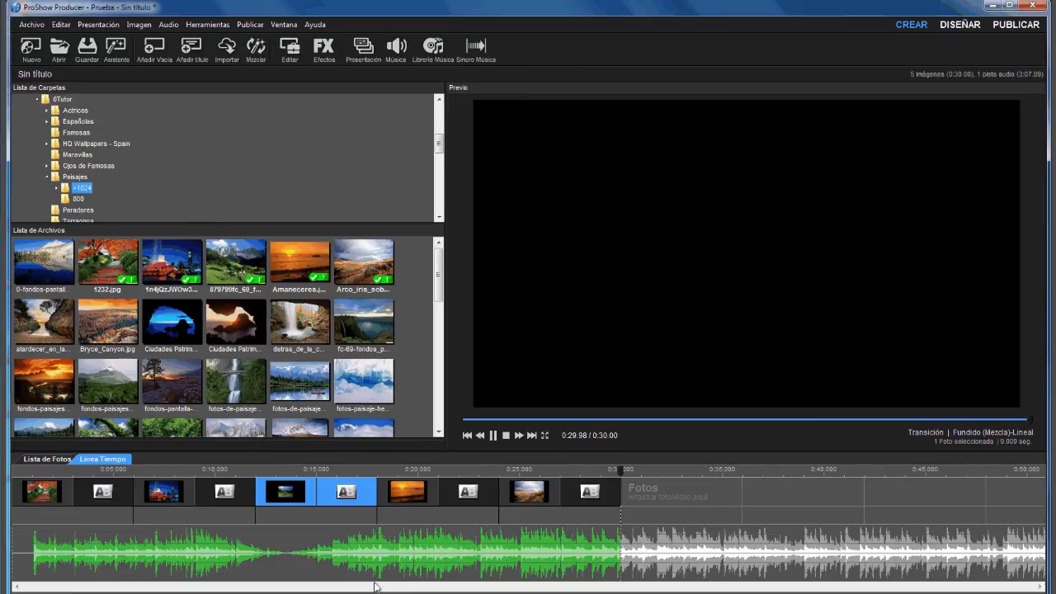
click(376, 588)
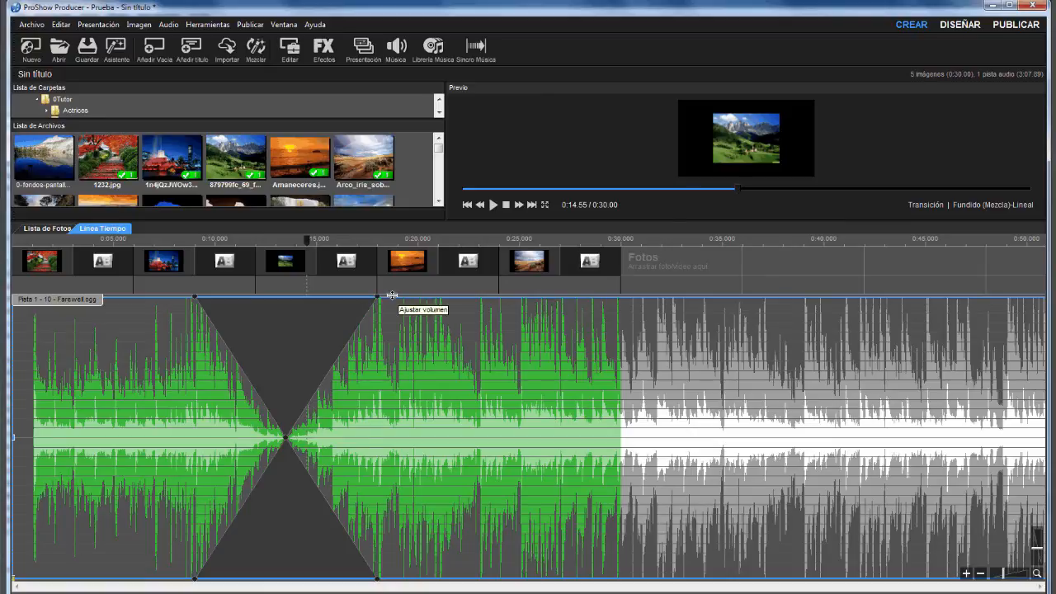
Try to adjust the soundtrack's black volume control point at the end of slide 3 on the timeline and dismiss the notice.
mouse_move(380, 303)
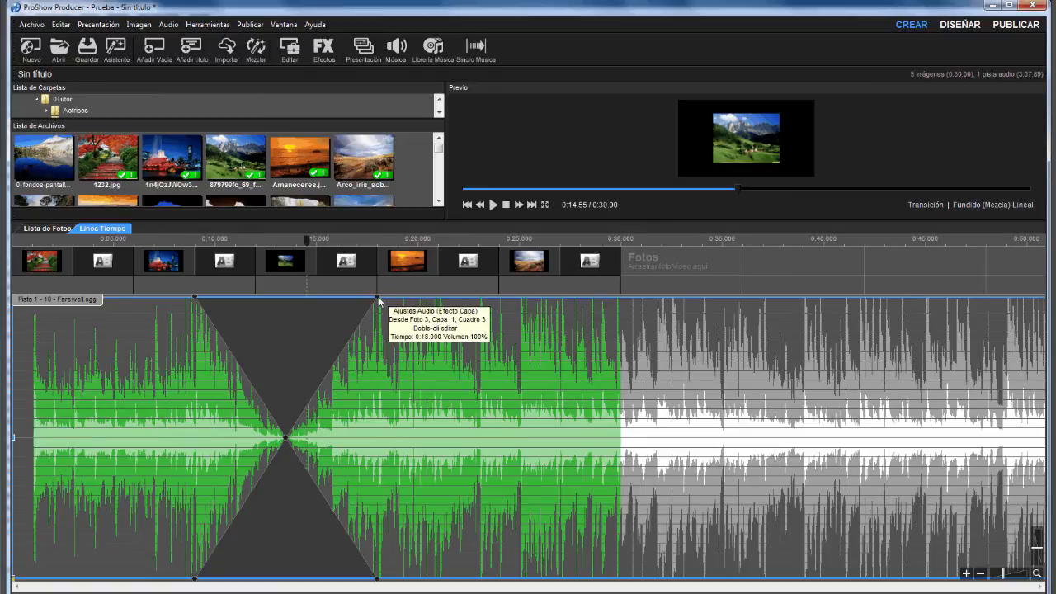
right_click(379, 303)
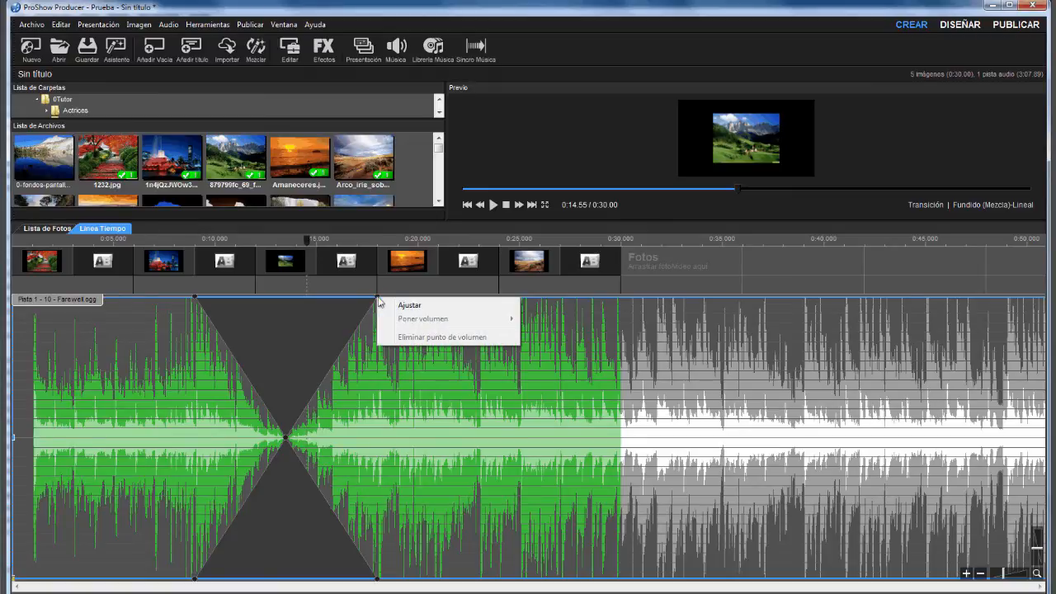
click(403, 306)
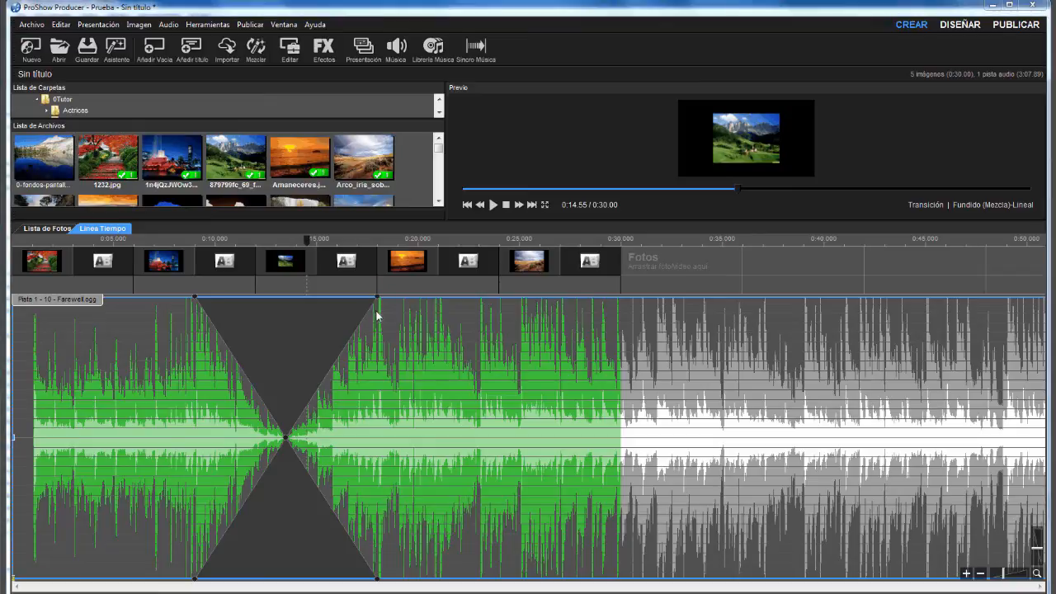
click(377, 316)
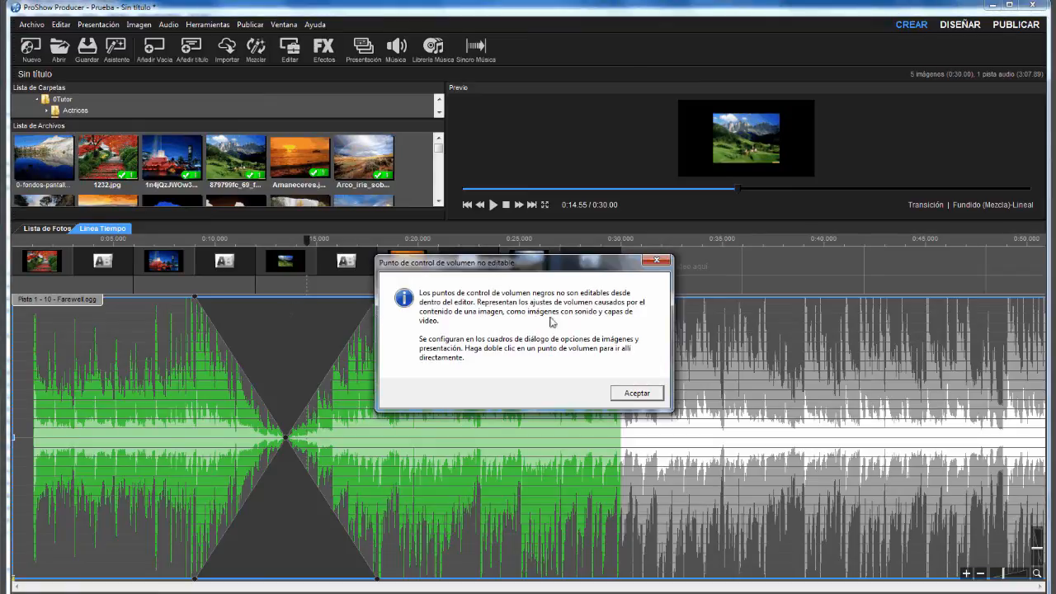
click(649, 394)
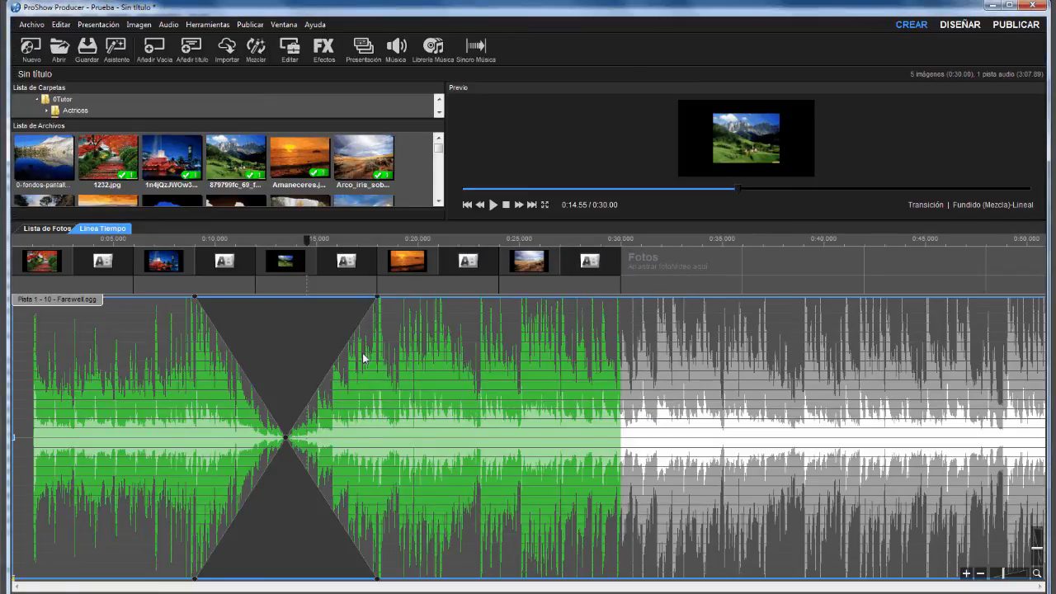